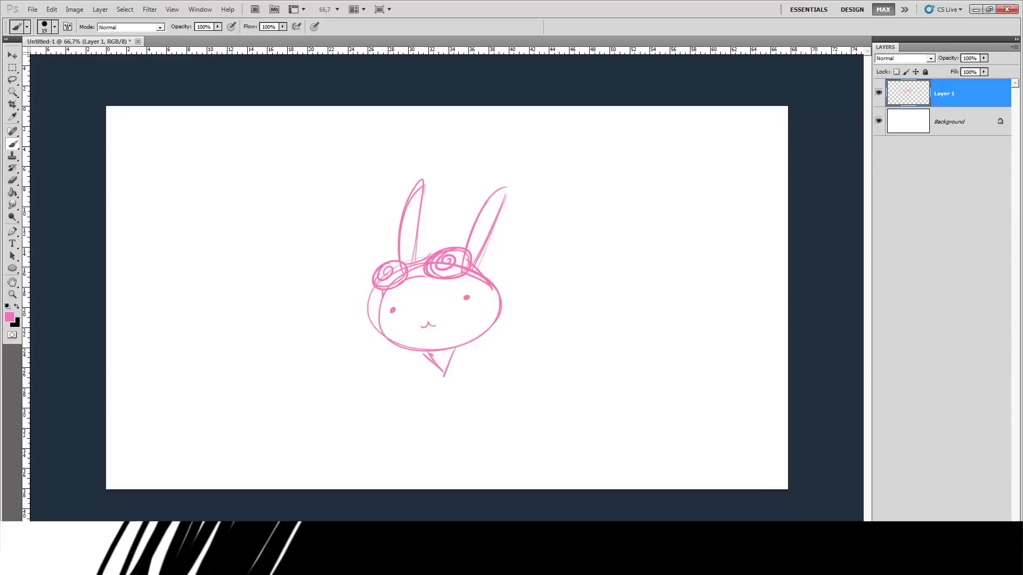
Make black the drawing colour, fade the pink sketch to 41% opacity and nudge it slightly.
key("x")
left_click(984, 58)
left_click_drag(984, 68, 952, 68)
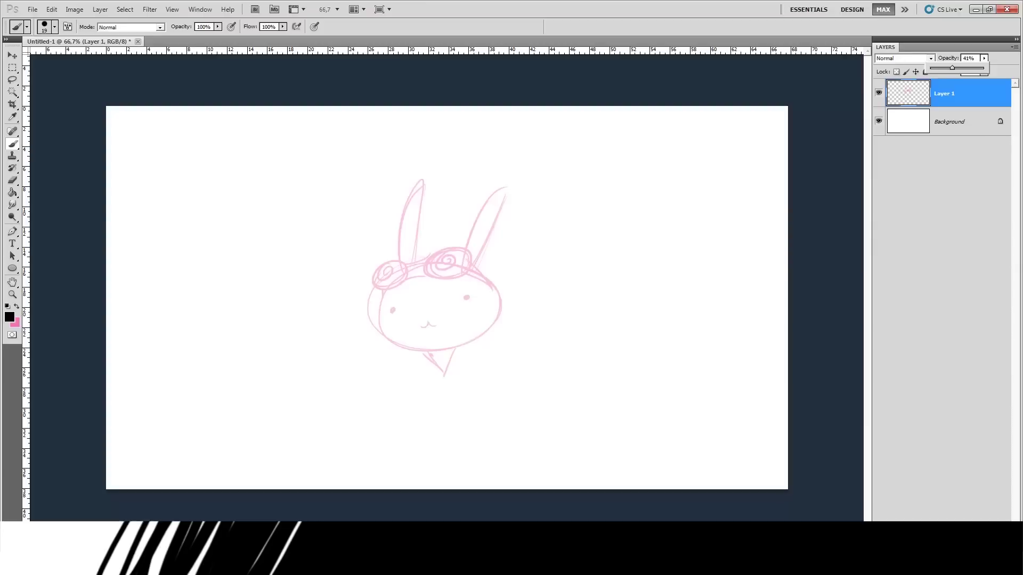
key("v")
left_click_drag(435, 277, 439, 287)
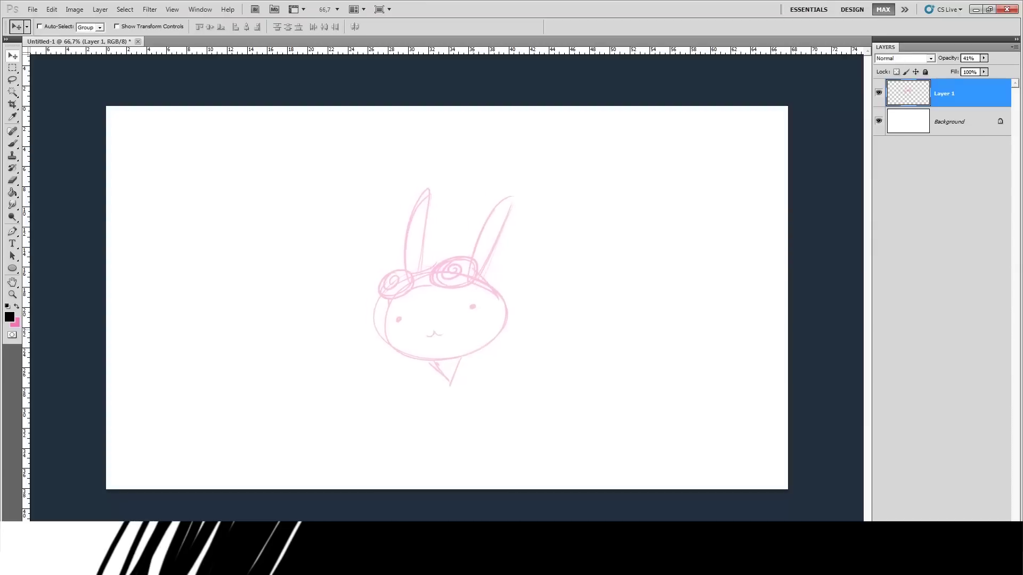
Return to the brush, zoom to 100% and add an empty inking layer.
key("b")
key("ctrl+1")
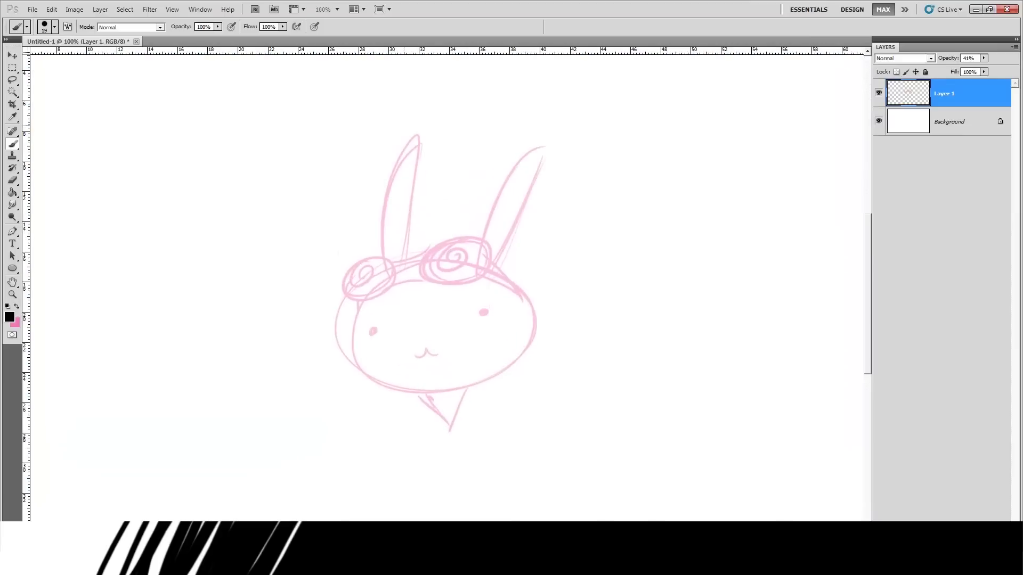
key("ctrl+shift+alt+n")
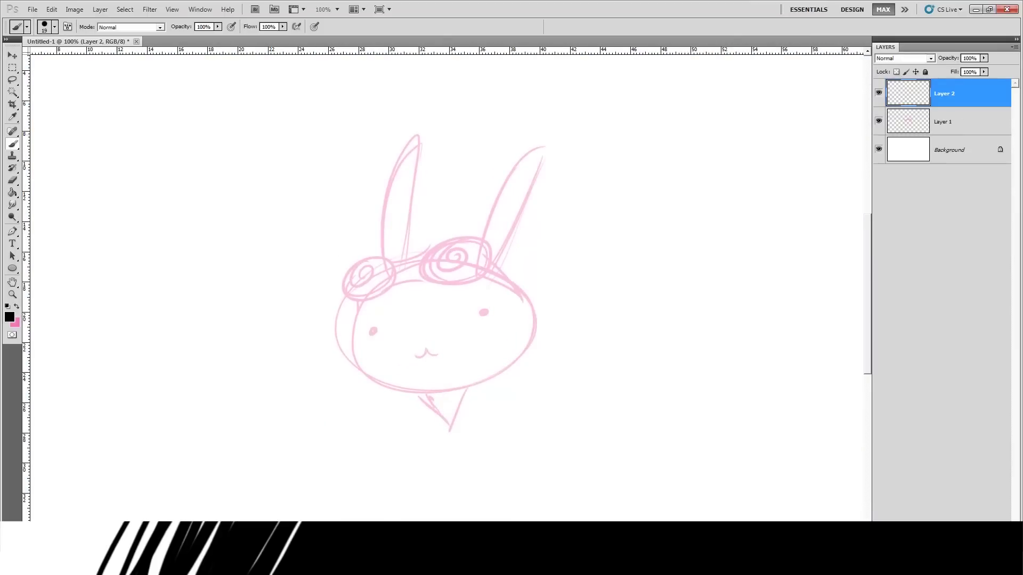
Ink the goggle underside, strap, both sides of the face, both ears and the pointed chin.
mouse_move(344, 287)
left_mouse_down()
mouse_move(393, 278)
mouse_move(391, 263)
mouse_move(373, 288)
mouse_move(357, 292)
mouse_move(426, 250)
left_mouse_up()
mouse_move(383, 289)
left_mouse_down()
mouse_move(422, 270)
mouse_move(441, 281)
mouse_move(463, 236)
mouse_move(479, 241)
mouse_move(475, 273)
mouse_move(423, 280)
mouse_move(472, 283)
mouse_move(489, 261)
left_mouse_up()
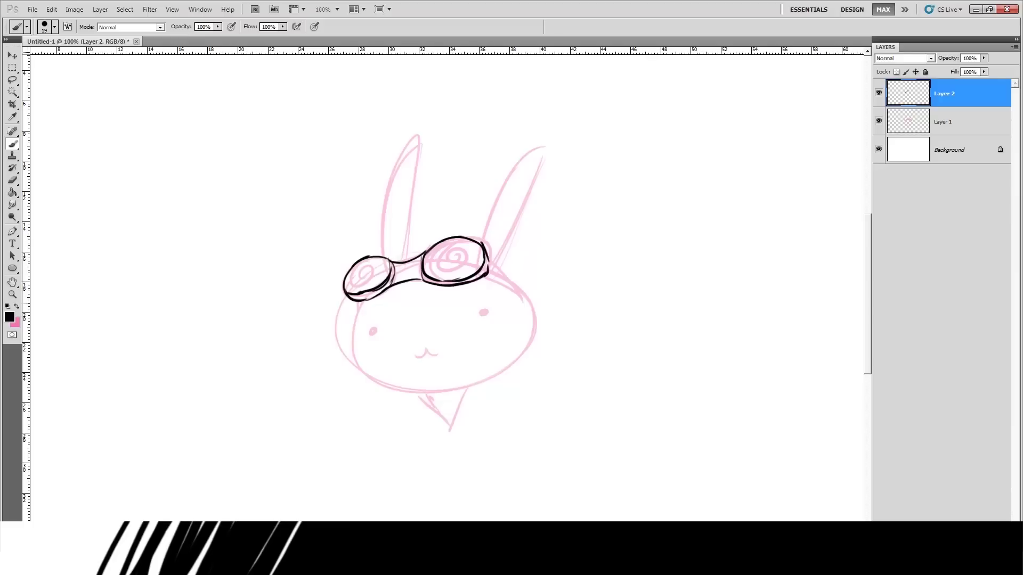
mouse_move(356, 302)
left_mouse_down()
mouse_move(351, 338)
mouse_move(387, 387)
mouse_move(435, 393)
mouse_move(504, 370)
left_mouse_up()
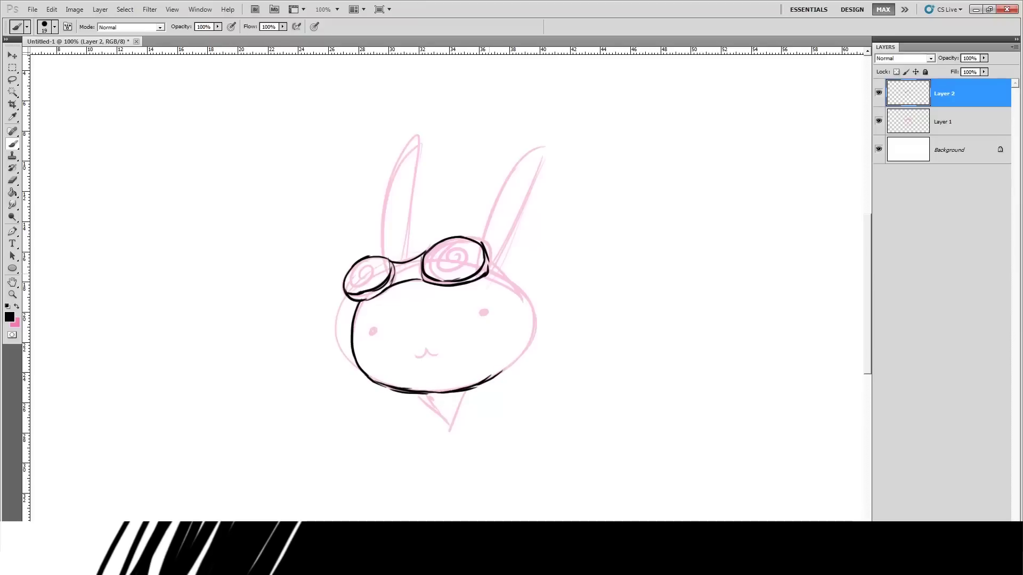
mouse_move(493, 264)
left_mouse_down()
mouse_move(523, 293)
mouse_move(536, 333)
mouse_move(496, 378)
left_mouse_up()
mouse_move(384, 260)
left_mouse_down()
mouse_move(386, 173)
mouse_move(416, 136)
mouse_move(408, 260)
left_mouse_up()
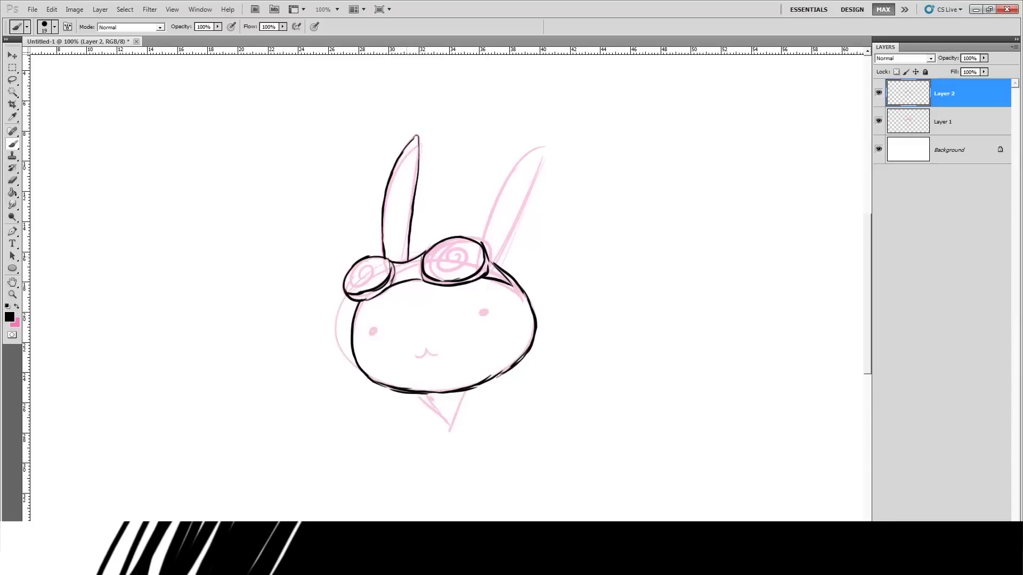
mouse_move(482, 246)
left_mouse_down()
mouse_move(496, 187)
mouse_move(517, 156)
mouse_move(545, 150)
mouse_move(501, 261)
left_mouse_up()
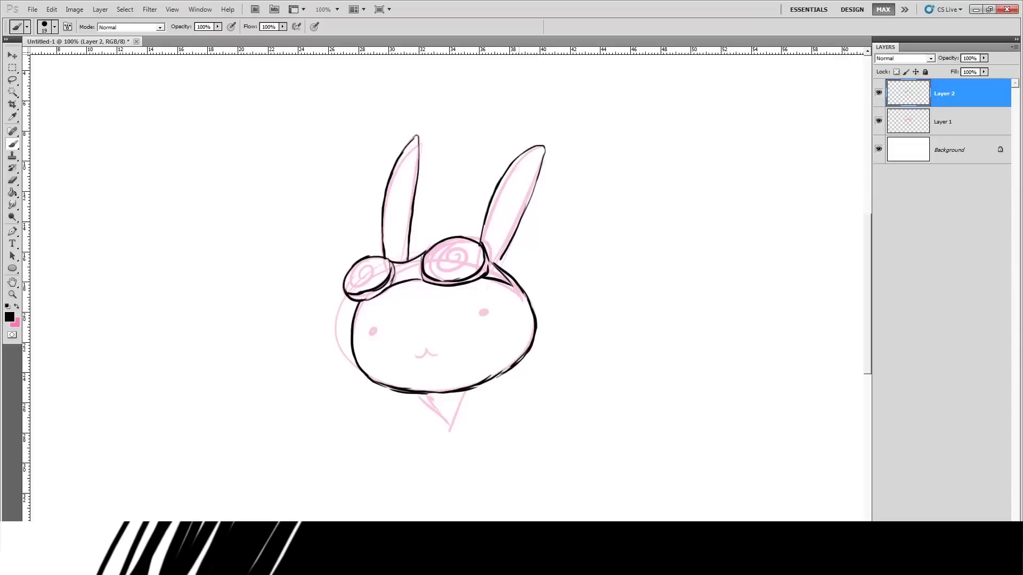
mouse_move(416, 394)
left_mouse_down()
mouse_move(447, 426)
mouse_move(467, 389)
left_mouse_up()
Ink both eyes, the mouth, and swirls on the left and right goggles.
left_click_drag(370, 333, 376, 330)
left_click_drag(479, 313, 488, 313)
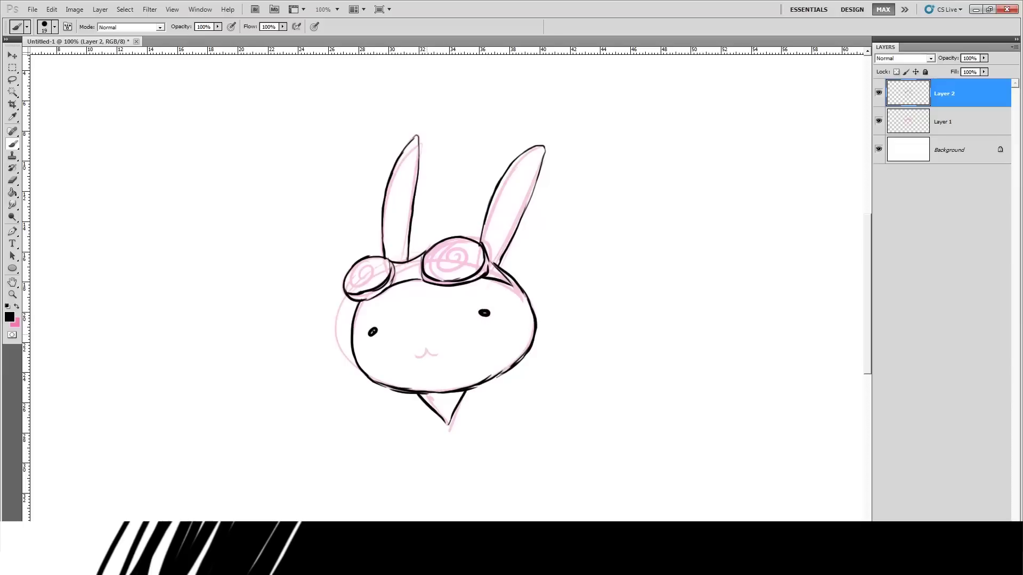
left_click_drag(417, 356, 438, 354)
left_click_drag(367, 275, 386, 282)
mouse_move(454, 259)
left_mouse_down()
mouse_move(439, 262)
mouse_move(456, 247)
mouse_move(470, 269)
mouse_move(429, 259)
mouse_move(469, 243)
mouse_move(480, 271)
left_mouse_up()
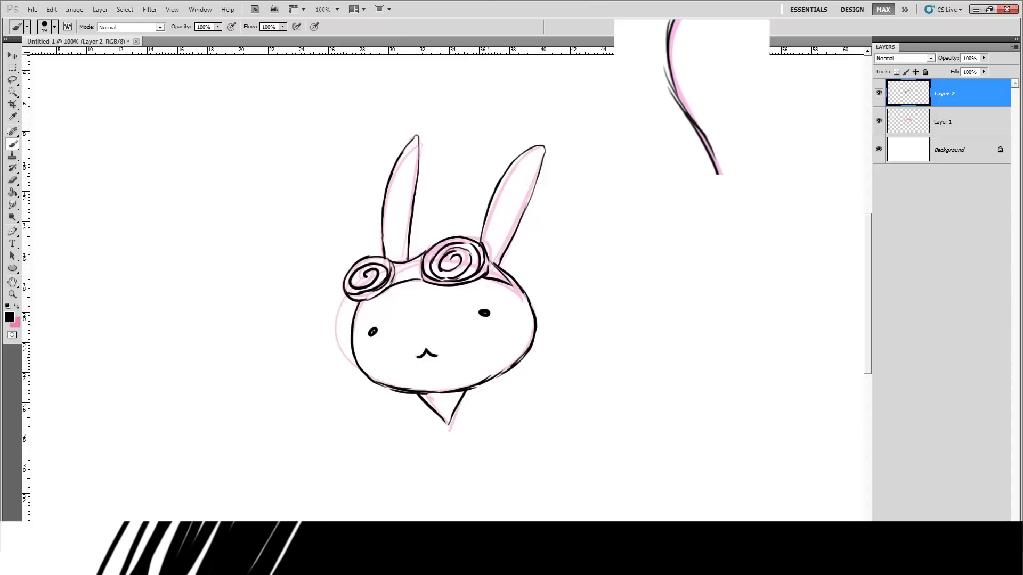
Hide the first inked bunny and add a new empty layer for a second inking.
key("v")
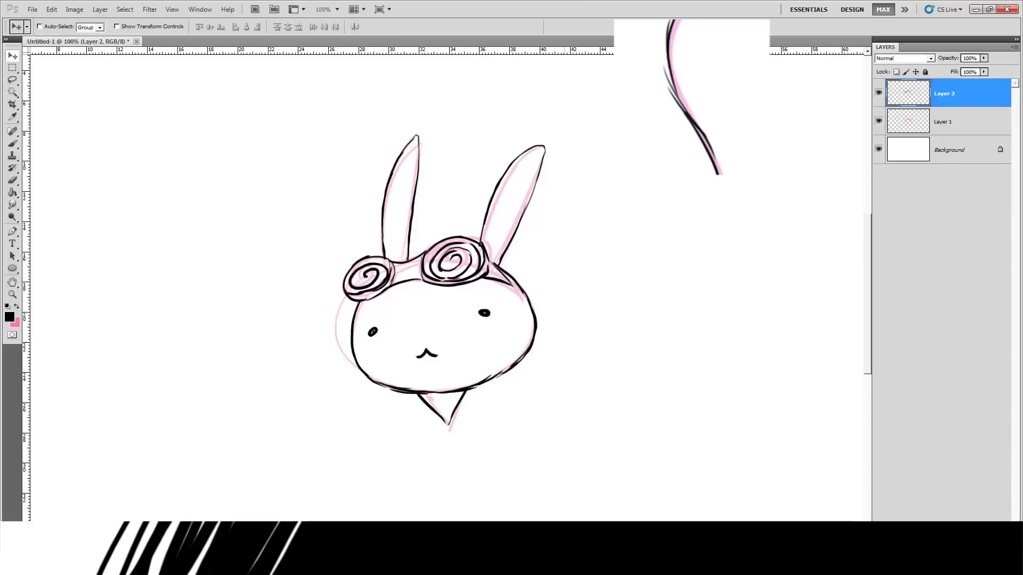
left_click(878, 92)
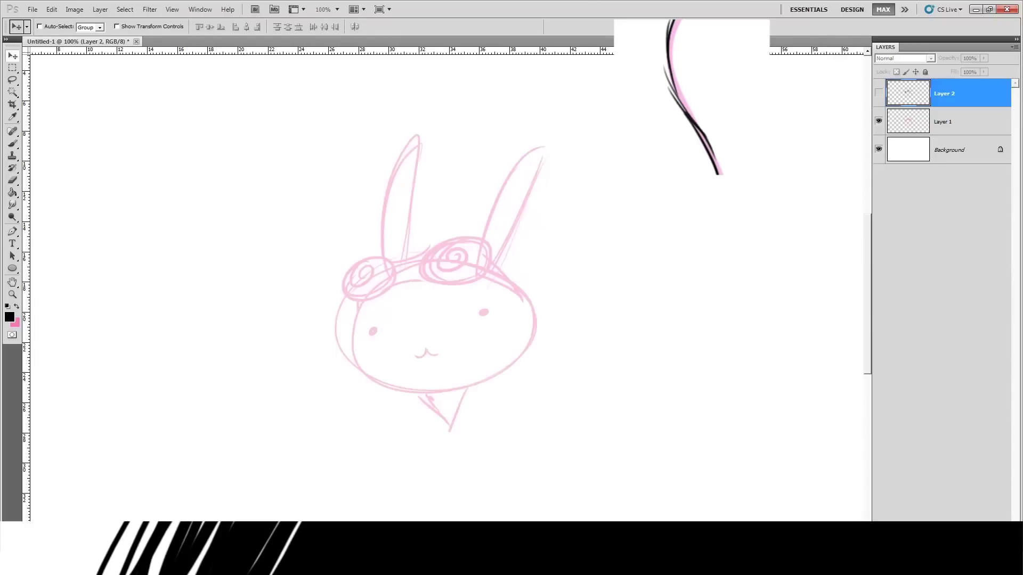
key("ctrl+shift+alt+n")
key("b")
Re-ink the bunny: left ear, goggle curves, face edges, chin, both eyes and mouth.
mouse_move(382, 257)
left_mouse_down()
mouse_move(406, 151)
mouse_move(408, 248)
mouse_move(346, 290)
mouse_move(382, 296)
mouse_move(392, 262)
mouse_move(367, 257)
left_mouse_up()
mouse_move(346, 290)
left_mouse_down()
mouse_move(378, 295)
mouse_move(393, 263)
mouse_move(363, 288)
mouse_move(377, 260)
mouse_move(391, 269)
mouse_move(427, 254)
left_mouse_up()
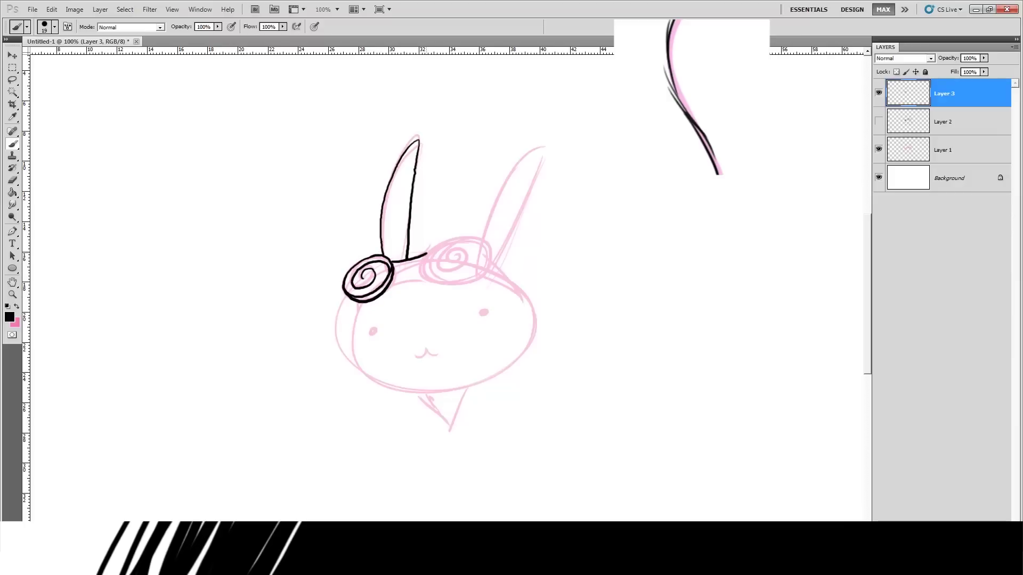
mouse_move(391, 282)
left_mouse_down()
mouse_move(472, 283)
mouse_move(490, 256)
mouse_move(450, 239)
mouse_move(435, 249)
mouse_move(467, 260)
mouse_move(434, 271)
mouse_move(458, 239)
mouse_move(487, 253)
mouse_move(467, 281)
mouse_move(452, 278)
mouse_move(487, 252)
mouse_move(501, 187)
mouse_move(527, 153)
mouse_move(546, 156)
mouse_move(498, 261)
mouse_move(514, 292)
mouse_move(490, 265)
left_mouse_up()
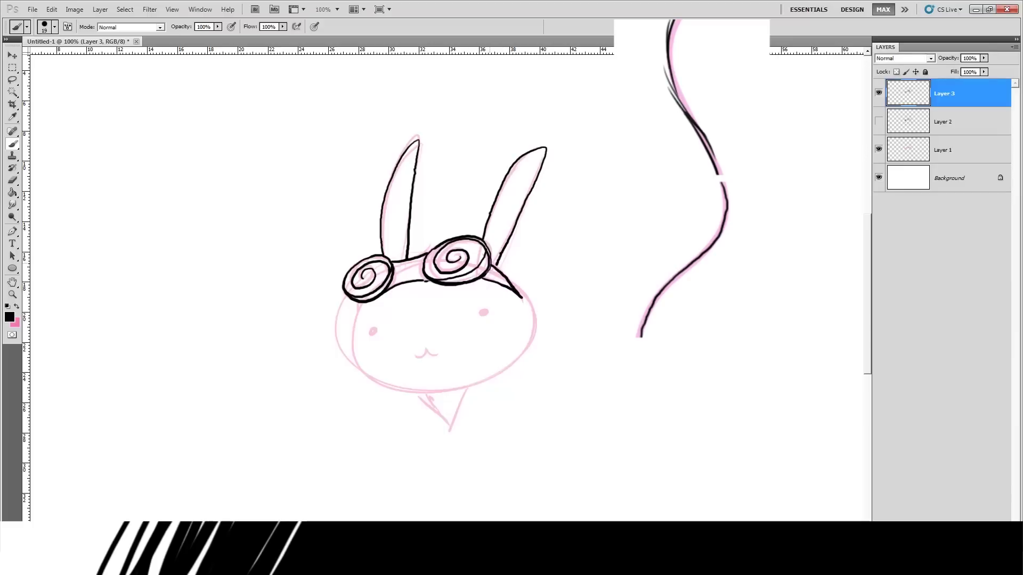
mouse_move(356, 309)
left_mouse_down()
mouse_move(356, 365)
mouse_move(390, 387)
mouse_move(426, 392)
mouse_move(468, 385)
mouse_move(522, 345)
mouse_move(529, 314)
mouse_move(517, 289)
left_mouse_up()
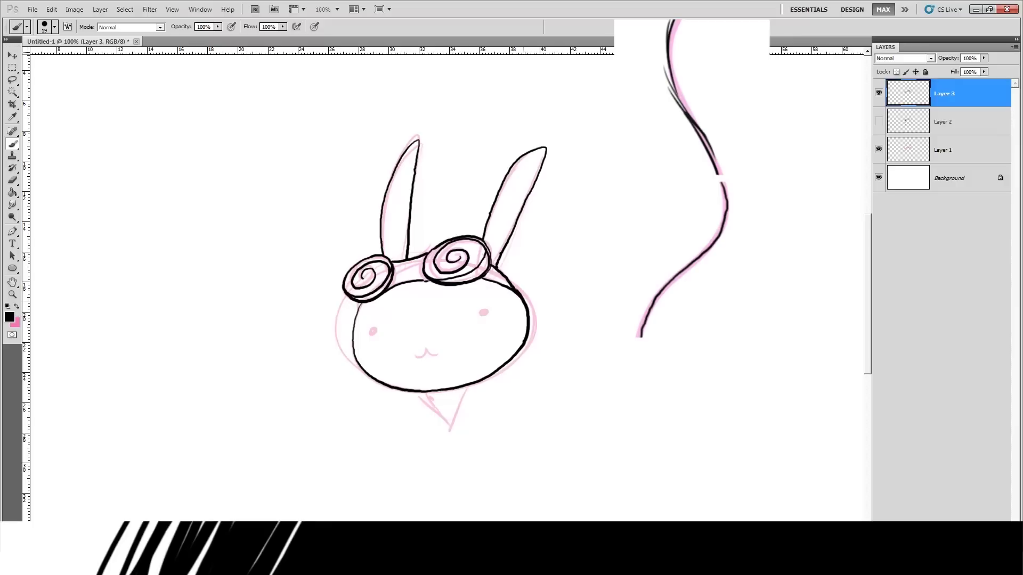
mouse_move(427, 401)
left_mouse_down()
mouse_move(444, 419)
mouse_move(467, 387)
left_mouse_up()
left_click_drag(371, 327, 373, 335)
left_click_drag(479, 313, 486, 315)
left_click_drag(418, 354, 439, 351)
Hide the pink sketch and the second inked version, then add another empty layer.
left_click(879, 149)
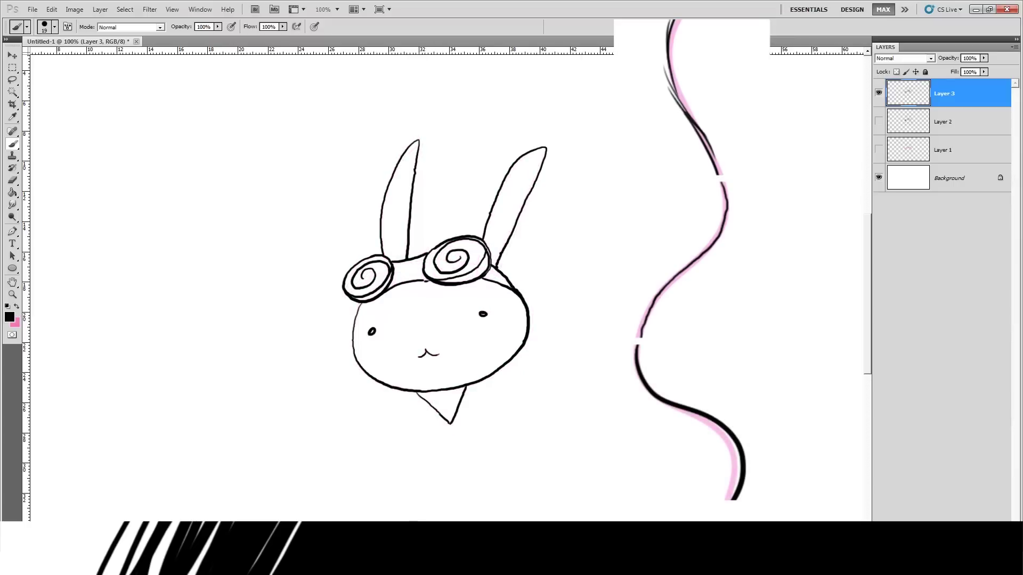
left_click(879, 93)
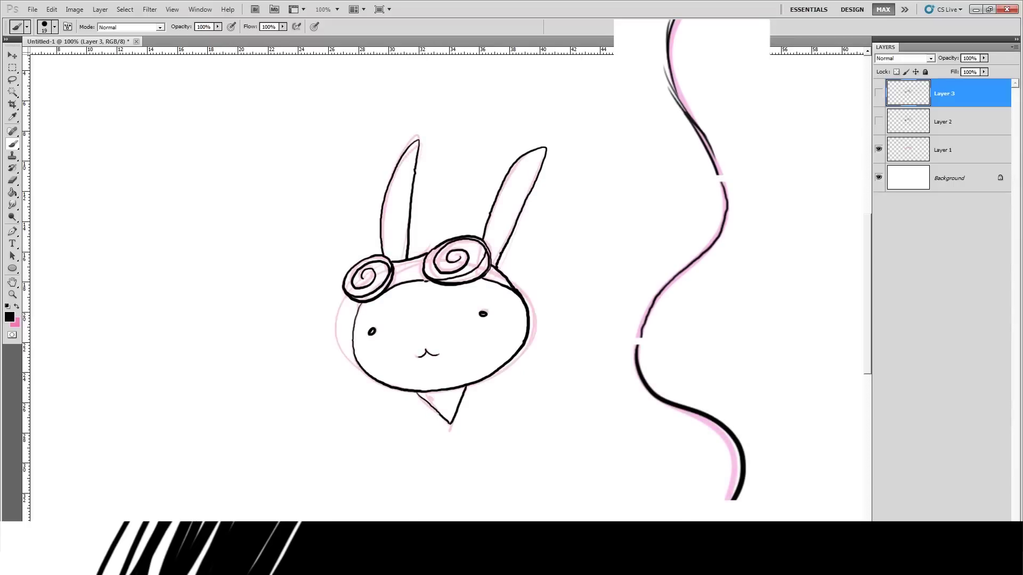
key("ctrl+shift+alt+n")
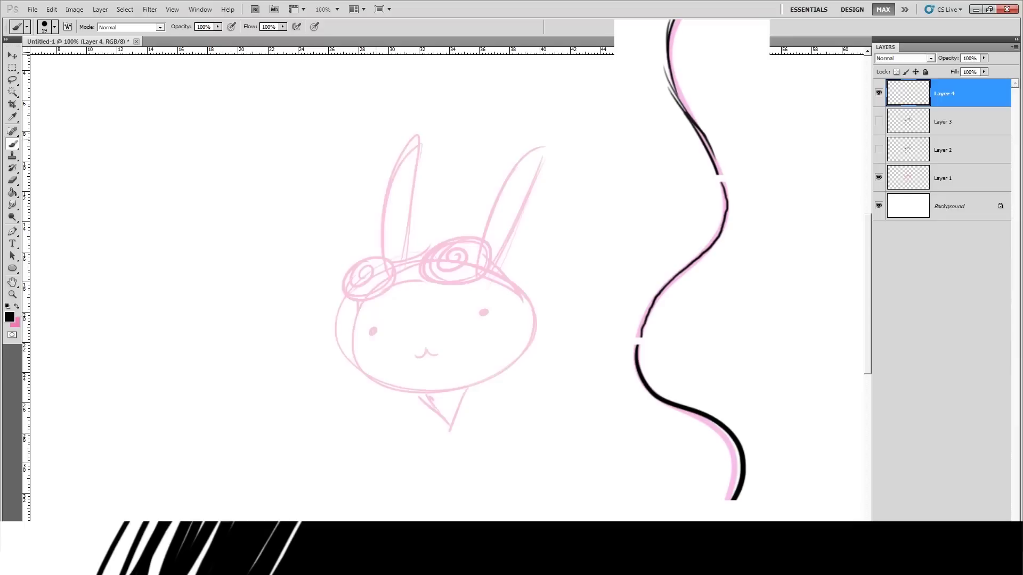
Zoom out and ink both goggles with a right spiral, both face sides and the left ear.
key("ctrl+minus")
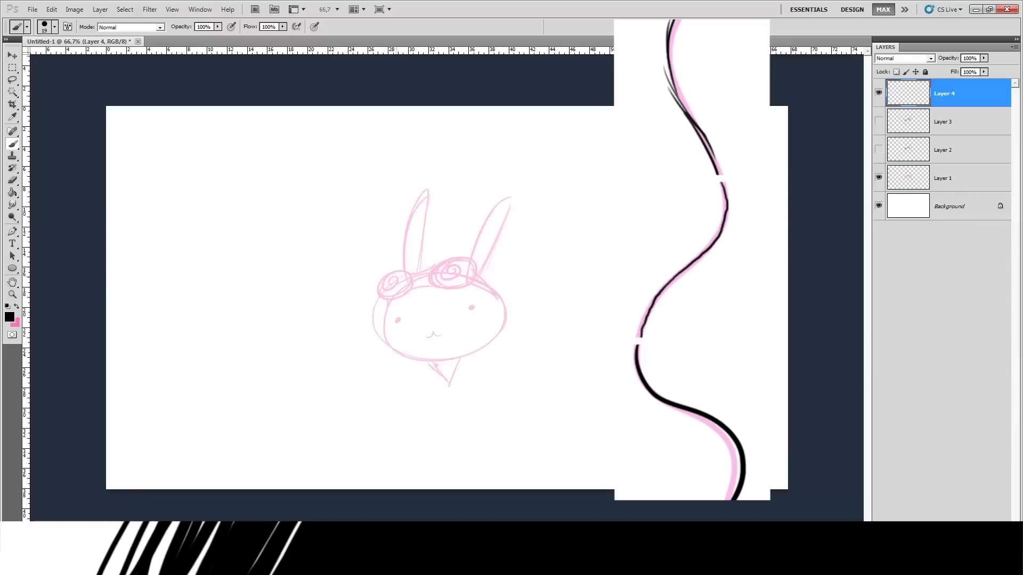
left_click_drag(384, 277, 383, 279)
mouse_move(451, 260)
left_mouse_down()
mouse_move(468, 260)
mouse_move(453, 288)
mouse_move(394, 288)
left_mouse_up()
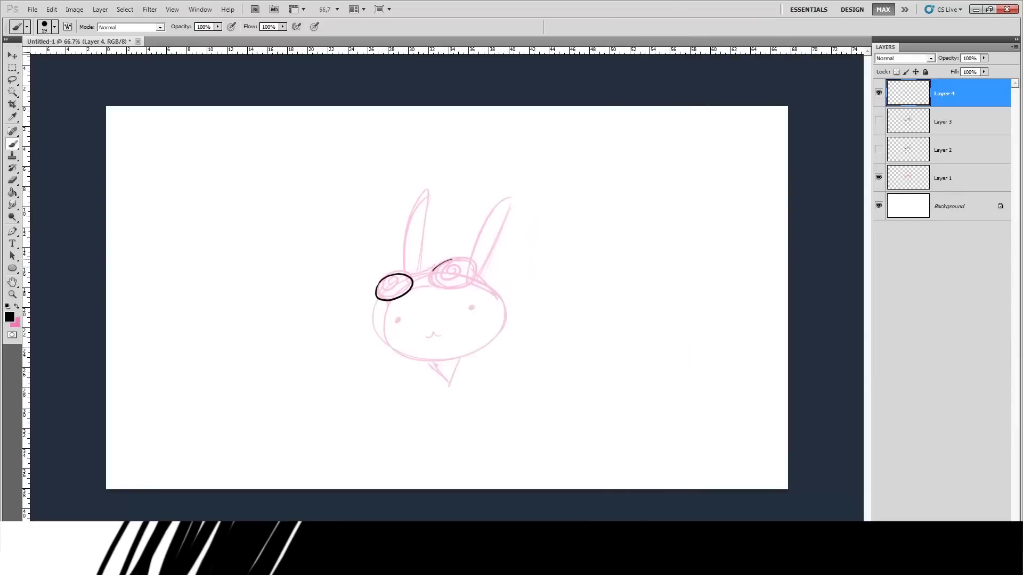
mouse_move(468, 267)
left_mouse_down()
mouse_move(432, 271)
mouse_move(435, 284)
mouse_move(494, 294)
left_mouse_up()
mouse_move(386, 308)
left_mouse_down()
mouse_move(398, 350)
mouse_move(470, 353)
left_mouse_up()
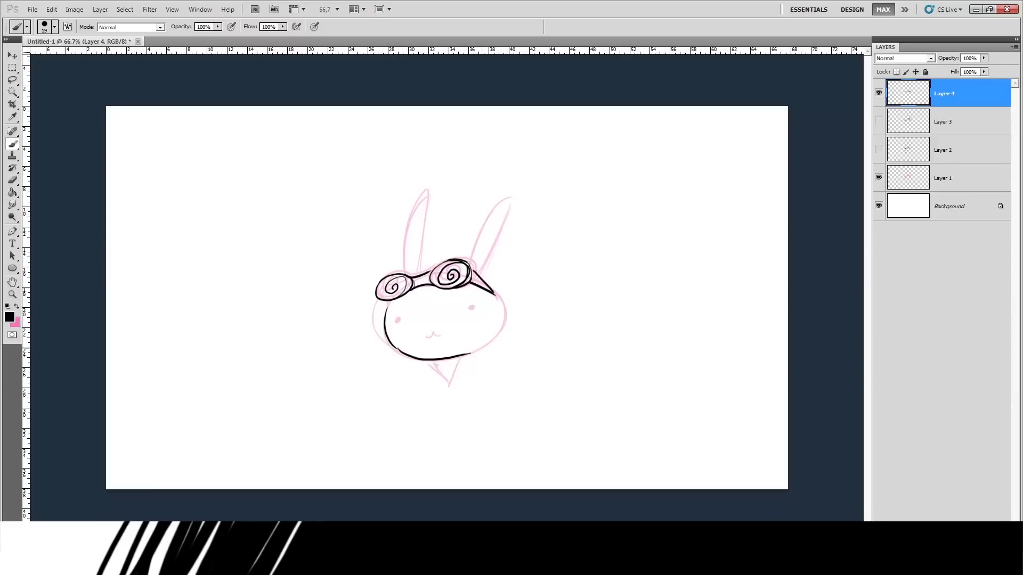
mouse_move(495, 292)
left_mouse_down()
mouse_move(507, 322)
mouse_move(448, 386)
left_mouse_up()
mouse_move(407, 275)
left_mouse_down()
mouse_move(516, 195)
mouse_move(478, 275)
left_mouse_up()
Dot in the left eye, add short lines under the goggles and paint pink cheek blushes.
left_click(399, 320)
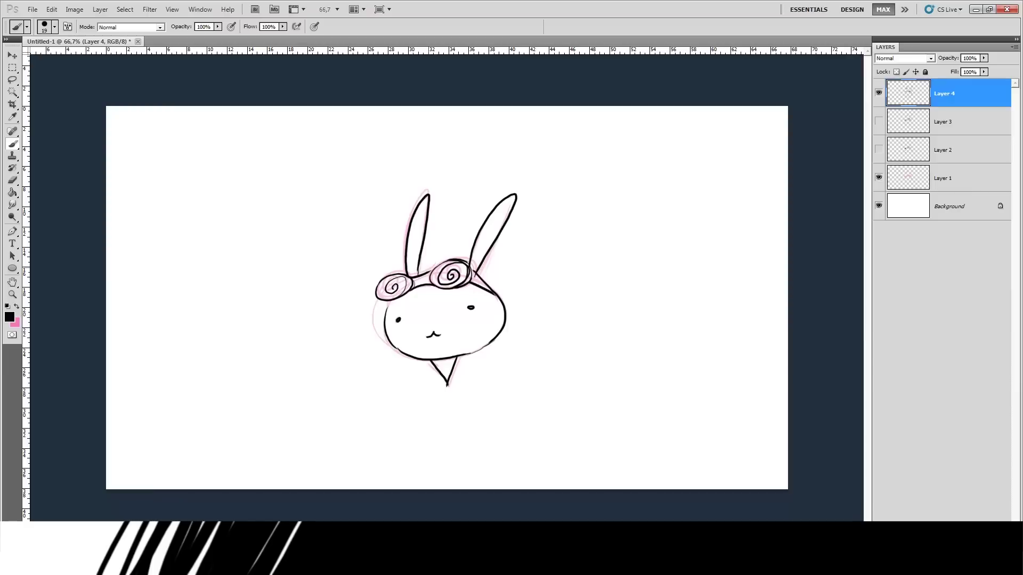
left_click_drag(385, 302, 411, 297)
left_click_drag(448, 292, 471, 284)
left_click_drag(645, 281, 653, 284)
left_click_drag(563, 291, 570, 293)
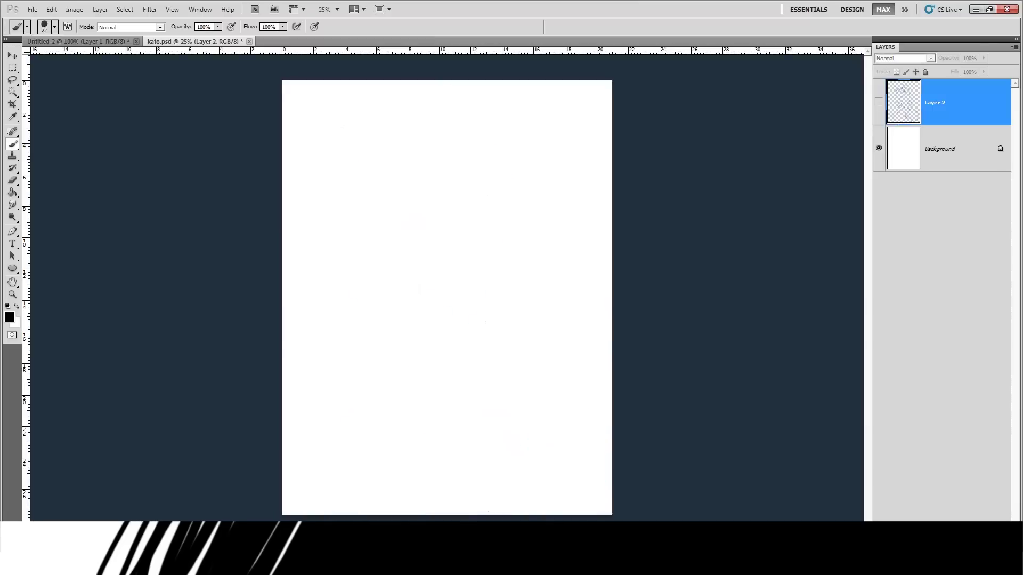
Make Layer 2's blue sketch visible in kato.psd.
left_click(879, 102)
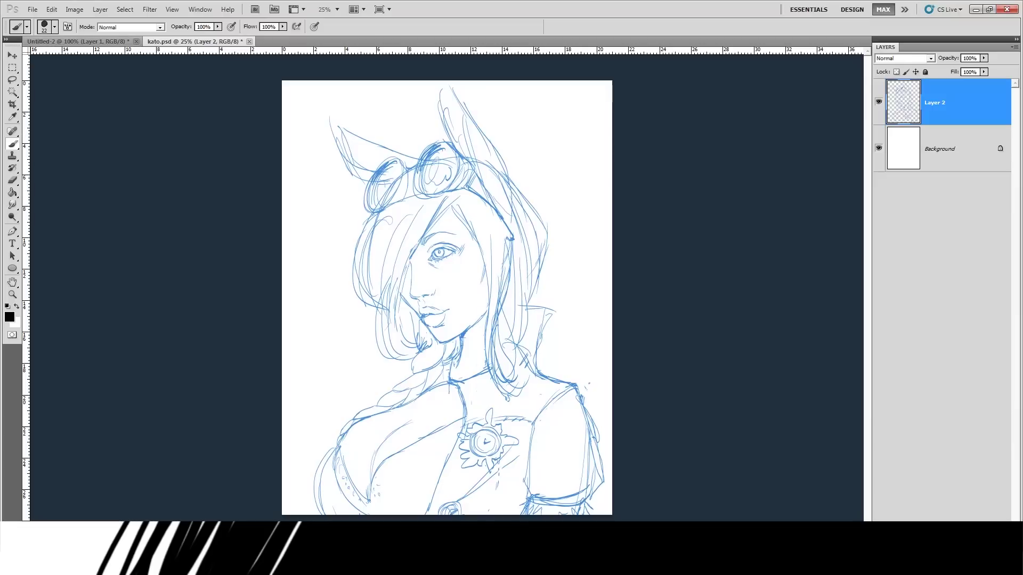
Tile the Untitled-2 reference photo and kato.psd sketch in a 2-Up vertical layout.
key("ctrl+Tab")
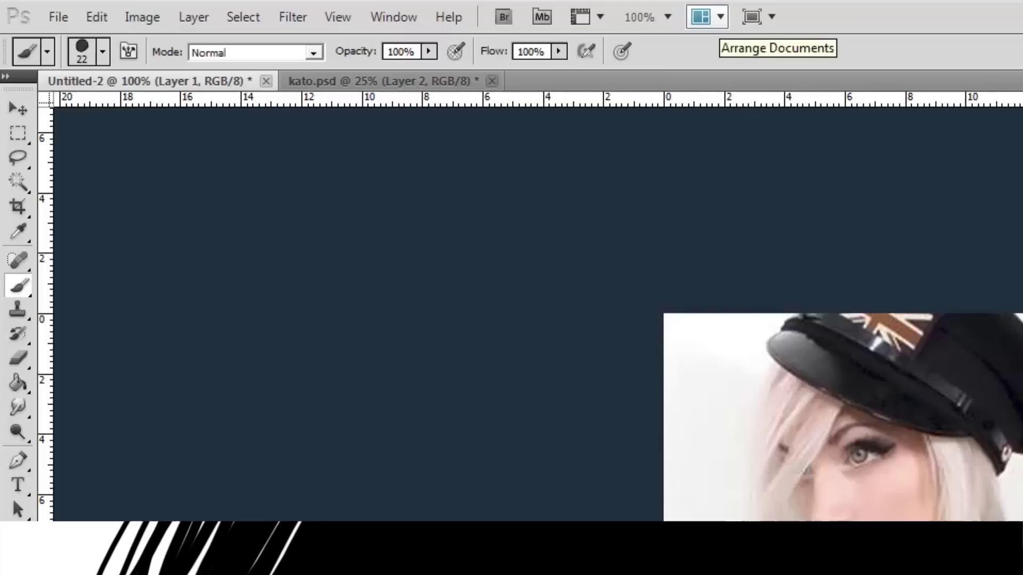
left_click(354, 9)
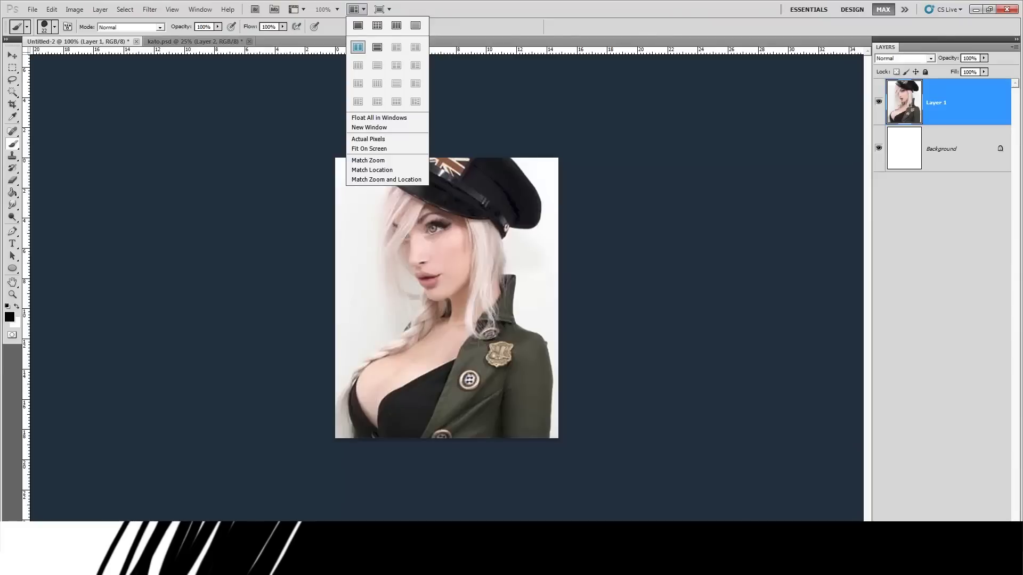
left_click(709, 92)
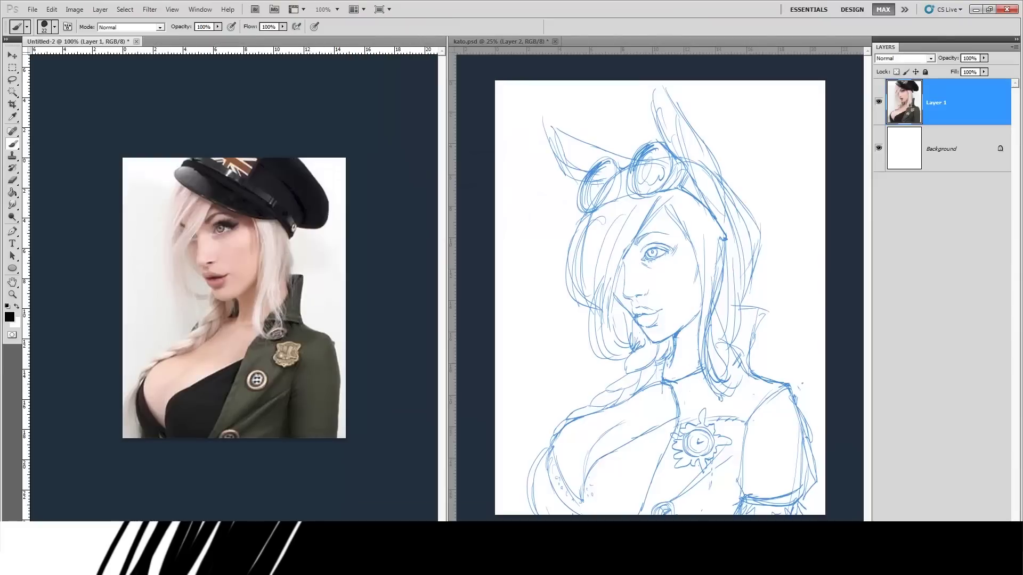
Widen the sketch panel and zoom the reference photo to 200% on the face.
left_click_drag(447, 267, 234, 267)
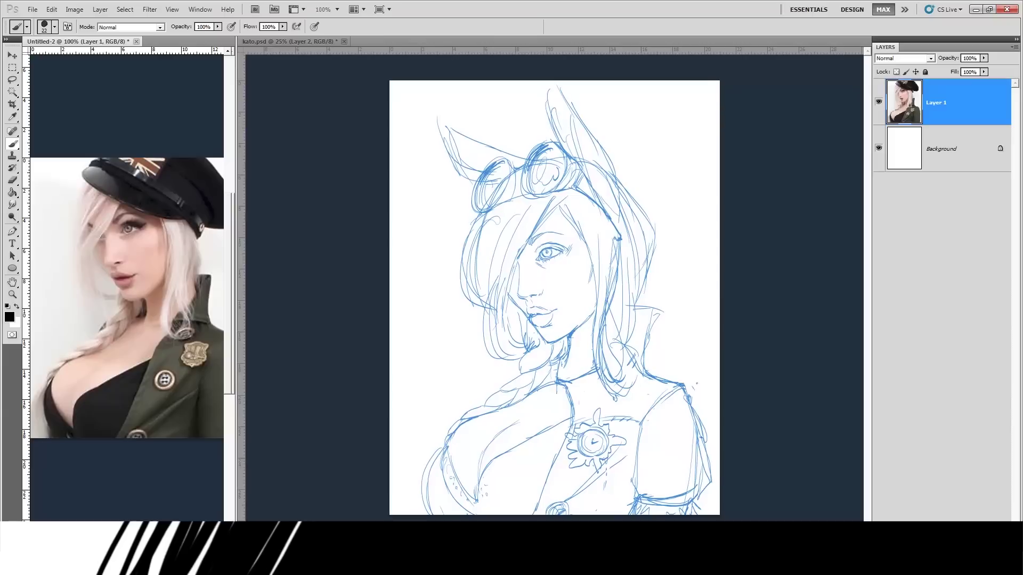
left_click_drag(133, 293, 114, 278)
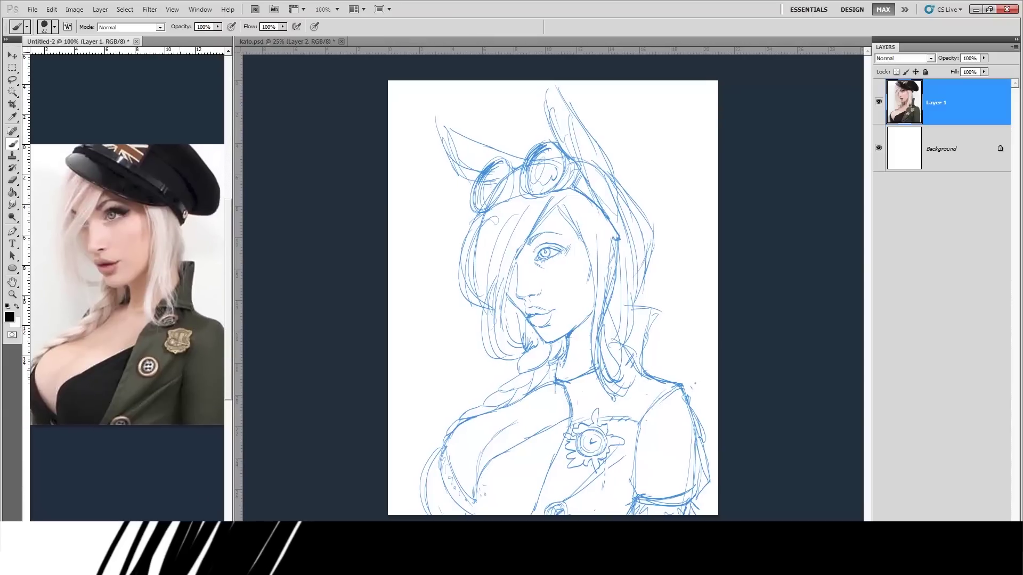
key("ctrl+plus")
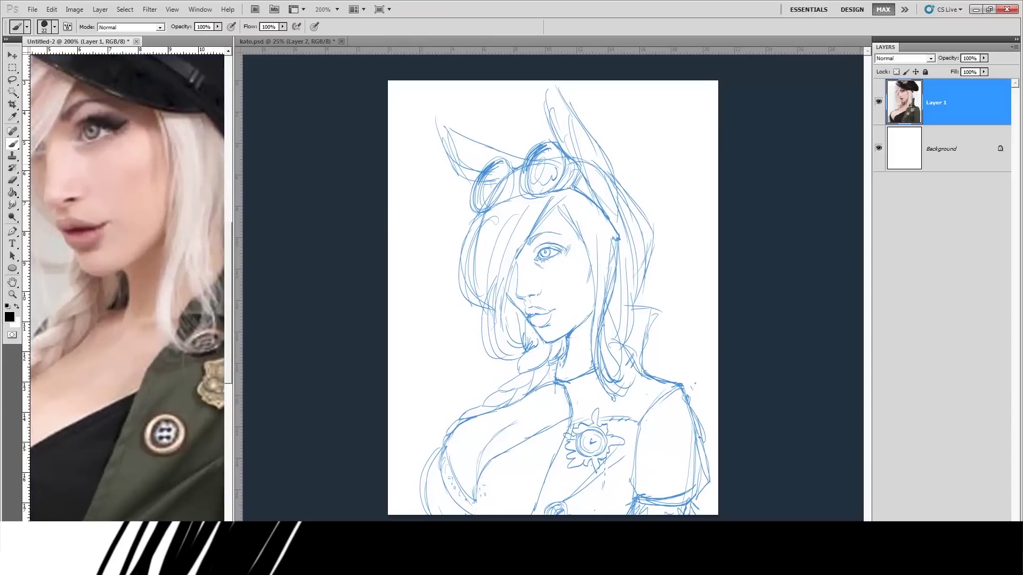
mouse_move(122, 239)
left_mouse_down()
mouse_move(155, 323)
mouse_move(135, 289)
left_mouse_up()
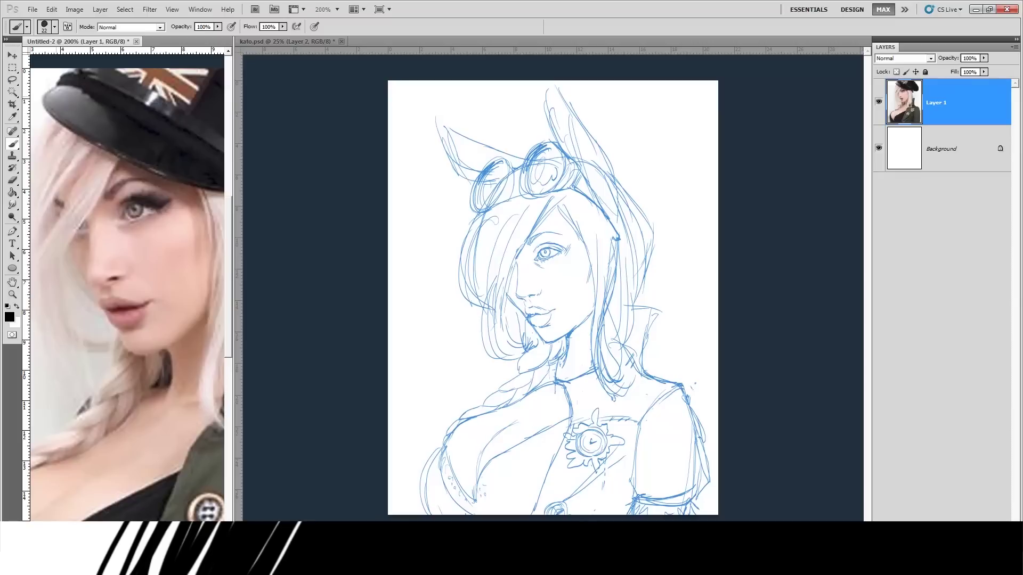
In kato.psd, add a new empty layer above the blue sketch and pick a 22 px brush.
key("ctrl+Tab")
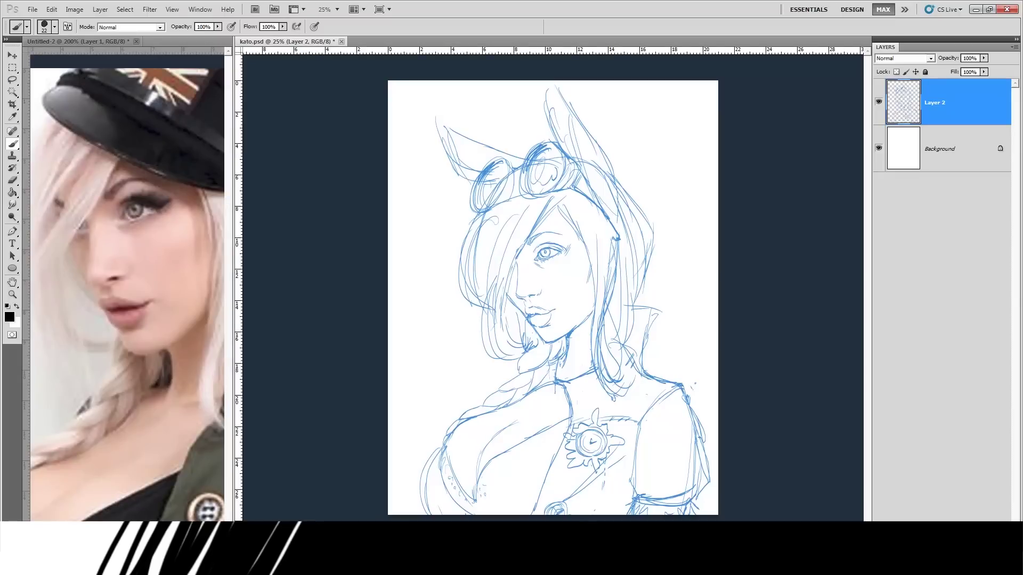
left_click(879, 101)
key("ctrl+shift+alt+n")
left_click(54, 26)
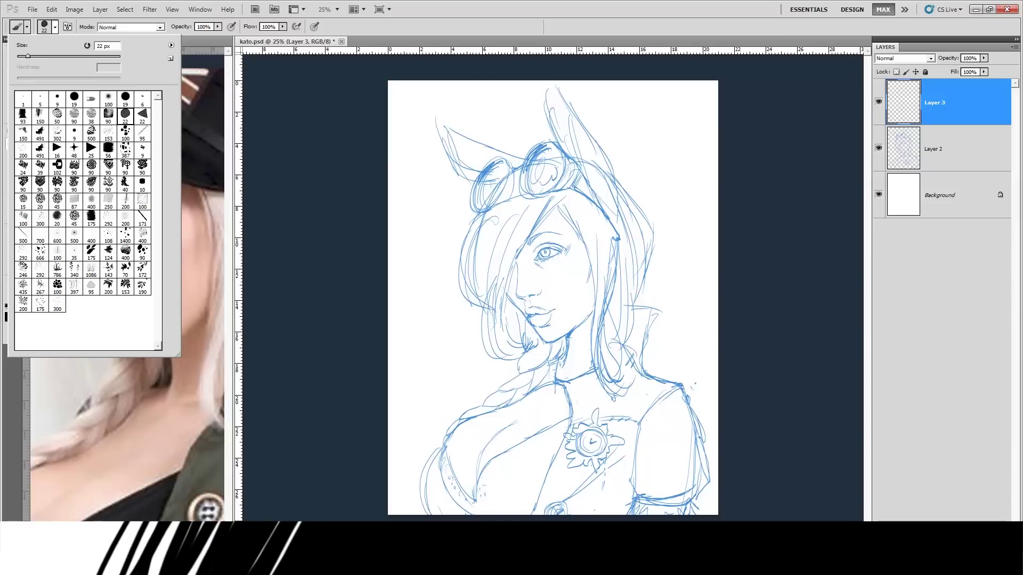
Test the black brush with a zigzag scribble and the lettered word INKING.
key("Return")
mouse_move(416, 144)
left_mouse_down()
mouse_move(403, 175)
mouse_move(423, 160)
mouse_move(413, 213)
mouse_move(429, 183)
mouse_move(415, 211)
mouse_move(427, 214)
mouse_move(426, 289)
left_mouse_up()
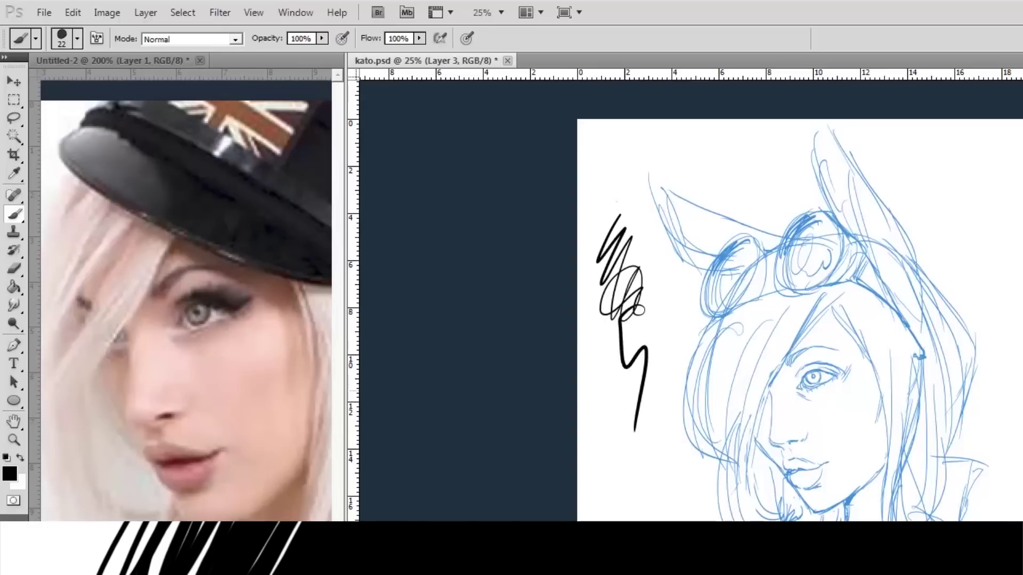
mouse_move(619, 439)
left_mouse_down()
mouse_move(620, 464)
mouse_move(634, 424)
mouse_move(640, 472)
mouse_move(642, 454)
mouse_move(654, 464)
left_mouse_up()
mouse_move(658, 426)
left_mouse_down()
mouse_move(650, 438)
mouse_move(663, 459)
mouse_move(659, 419)
mouse_move(671, 497)
left_mouse_up()
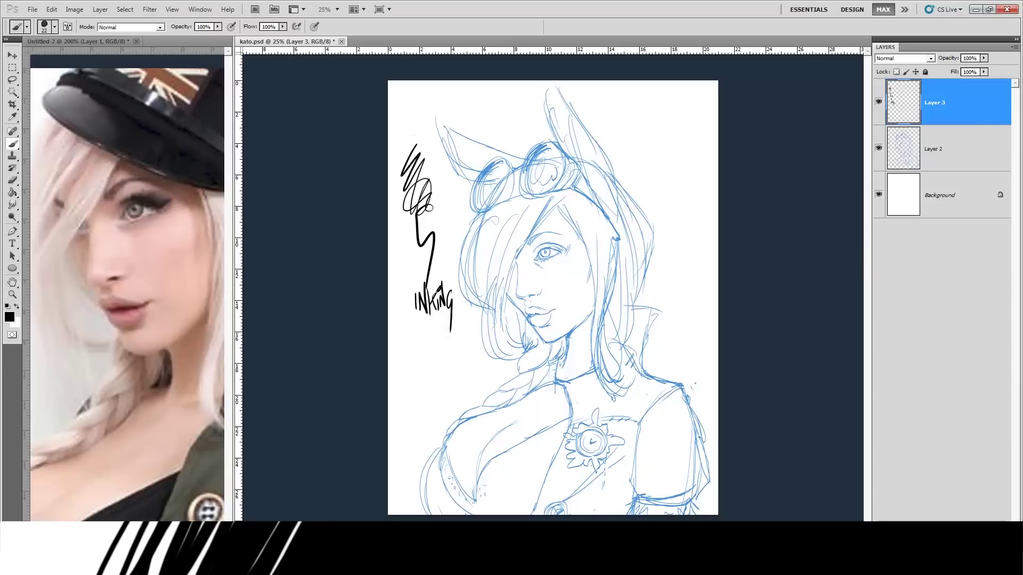
Delete the test layer, add a fresh empty layer and zoom in on the face.
key("Delete")
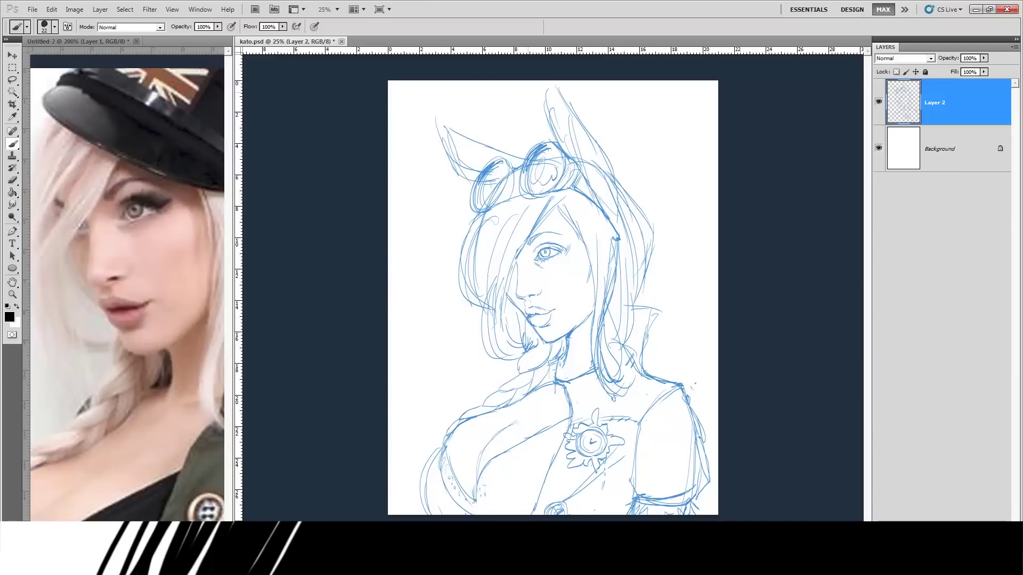
key("ctrl+shift+alt+n")
key("ctrl+plus")
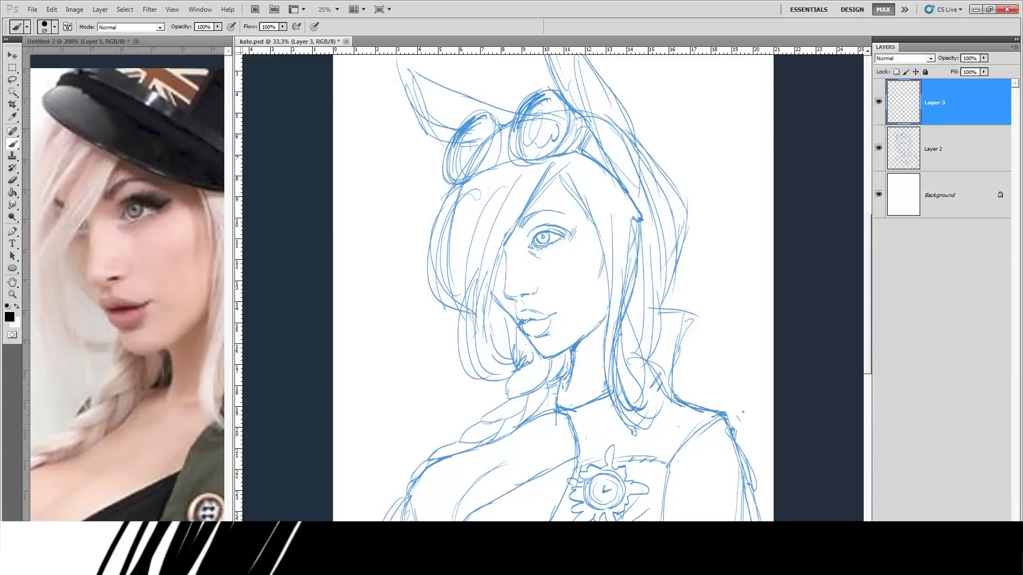
key("ctrl+plus")
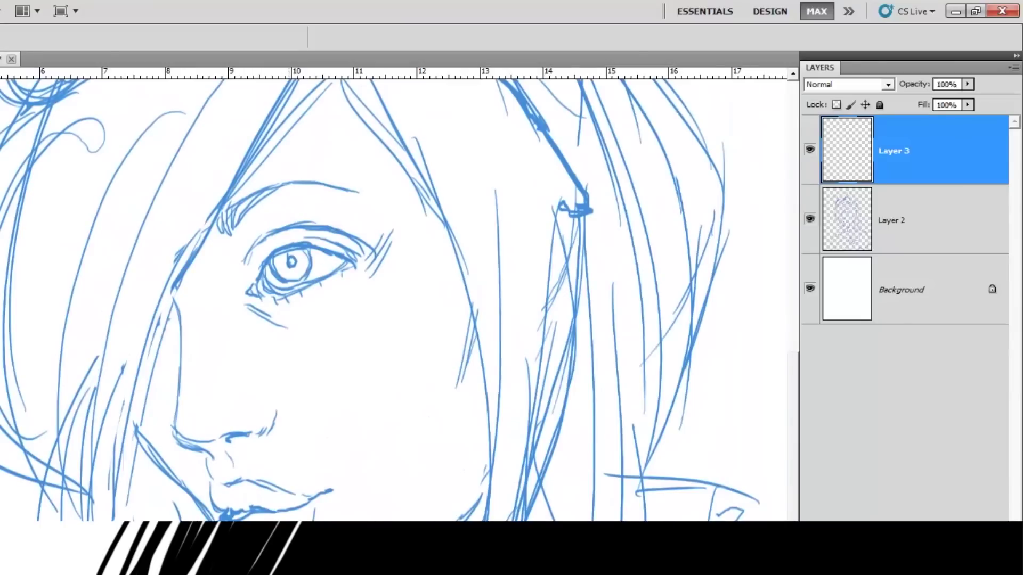
Lower the blue sketch layer to about 28% opacity, then reselect the ink layer and centre the face.
left_click(905, 220)
left_click(967, 84)
left_click_drag(966, 99, 917, 99)
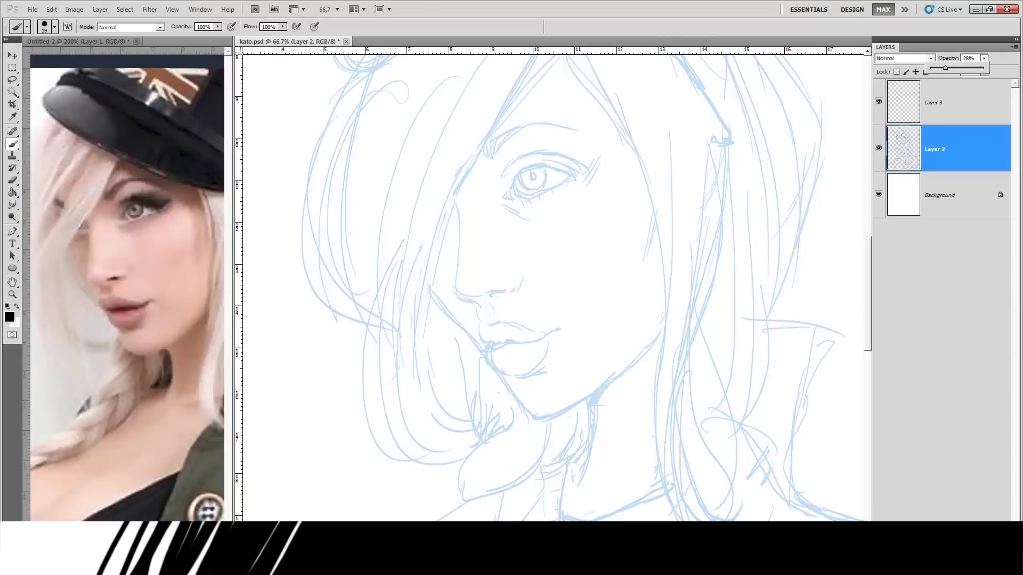
left_click(953, 102)
left_click_drag(554, 282, 505, 313)
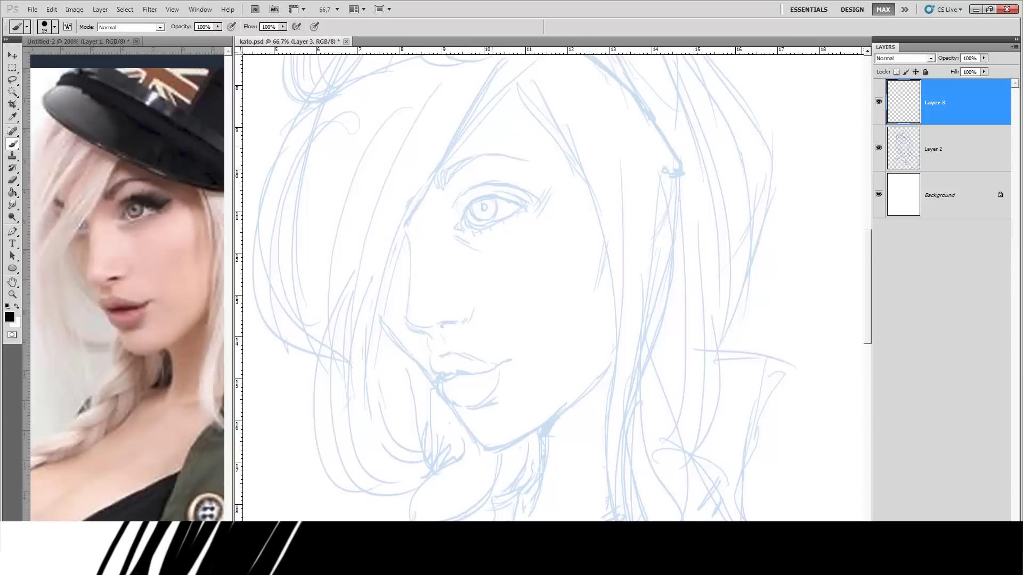
Ink the eyebrow arc, upper and lower eyelid lines, lid crease and upper lashes.
mouse_move(438, 188)
left_mouse_down()
mouse_move(471, 157)
mouse_move(533, 160)
left_mouse_up()
mouse_move(456, 232)
left_mouse_down()
mouse_move(475, 199)
mouse_move(524, 204)
left_mouse_up()
left_click_drag(461, 192, 522, 201)
left_click_drag(462, 232, 543, 199)
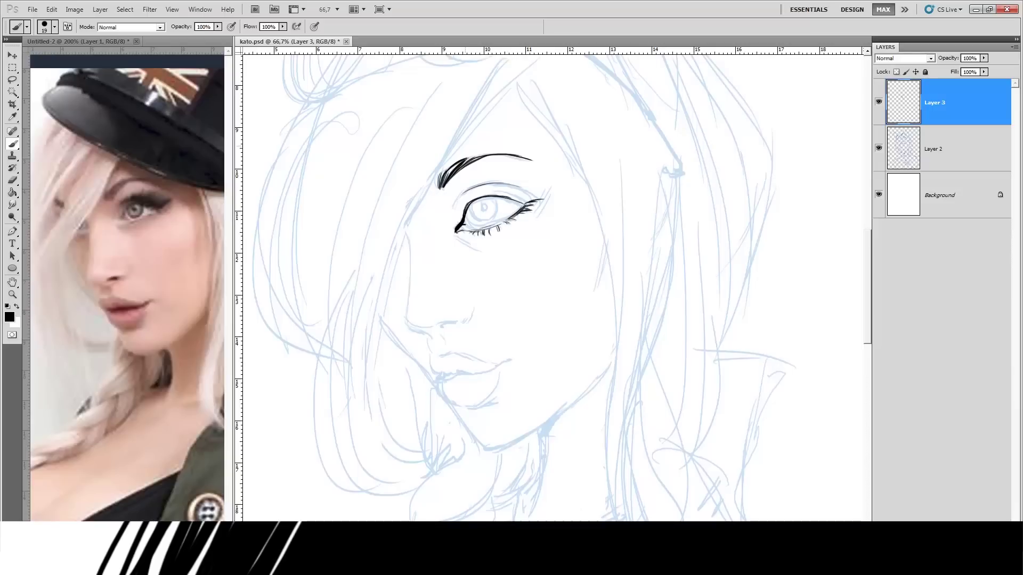
left_click_drag(464, 202, 502, 191)
left_click_drag(500, 195, 537, 189)
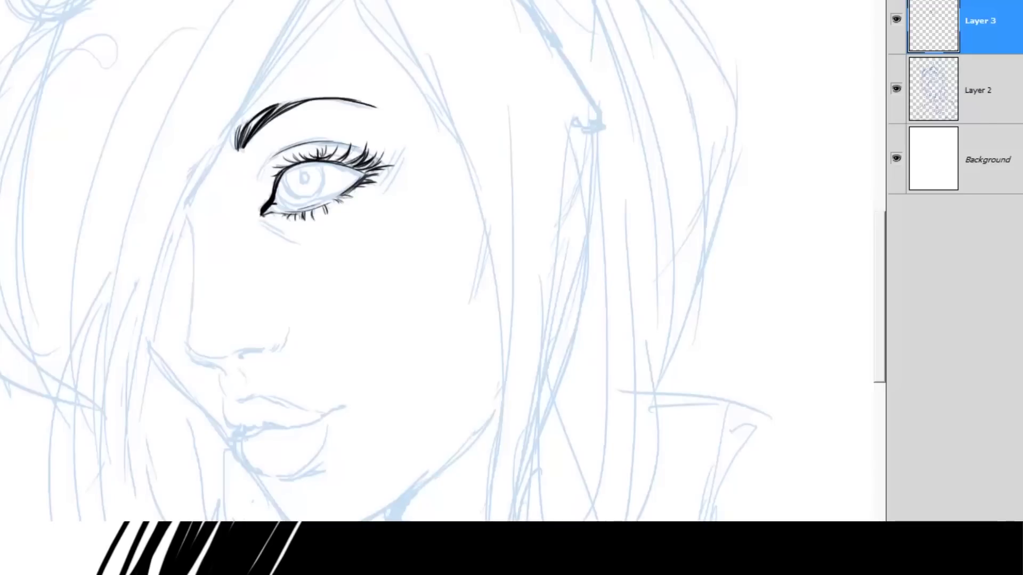
Thicken the upper eyelid, add more lashes, and shade the iris around a black pupil.
left_click_drag(318, 160, 312, 151)
mouse_move(277, 169)
left_mouse_down()
mouse_move(326, 160)
mouse_move(374, 170)
left_mouse_up()
mouse_move(281, 166)
left_mouse_down()
mouse_move(342, 157)
mouse_move(315, 140)
mouse_move(290, 152)
left_mouse_up()
mouse_move(289, 162)
left_mouse_down()
mouse_move(278, 156)
mouse_move(293, 199)
mouse_move(318, 194)
mouse_move(324, 184)
mouse_move(296, 196)
mouse_move(323, 176)
mouse_move(318, 192)
left_mouse_up()
mouse_move(322, 163)
left_mouse_down()
mouse_move(320, 193)
mouse_move(287, 179)
left_mouse_up()
left_click_drag(318, 163, 289, 182)
left_click_drag(311, 169, 287, 182)
left_click_drag(296, 179, 288, 185)
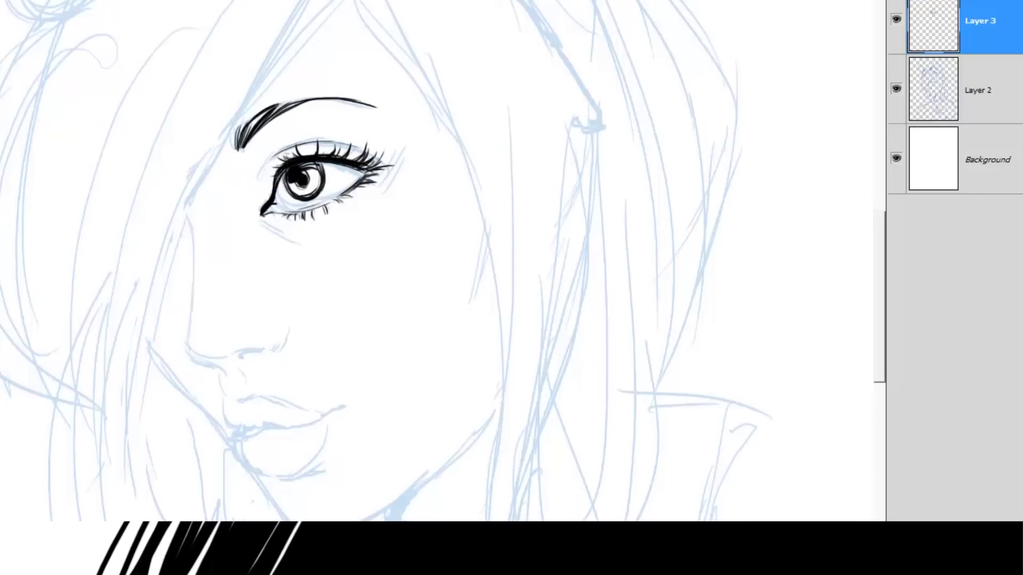
Check the inked eye without the sketch, then draw a dark nose line down the cheek.
left_click(896, 88)
left_click(896, 88)
left_click_drag(188, 217, 190, 321)
mouse_move(195, 245)
left_mouse_down()
mouse_move(186, 350)
mouse_move(213, 364)
left_mouse_up()
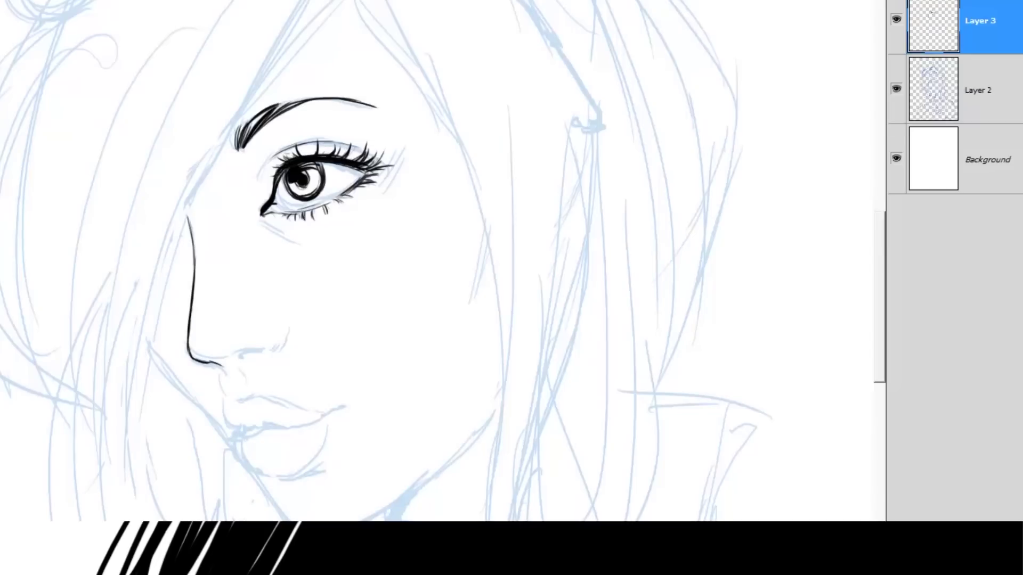
Ink the nostril and the corners and outline of the lips, checking the ink without the sketch.
left_click_drag(238, 355, 264, 348)
left_click(897, 88)
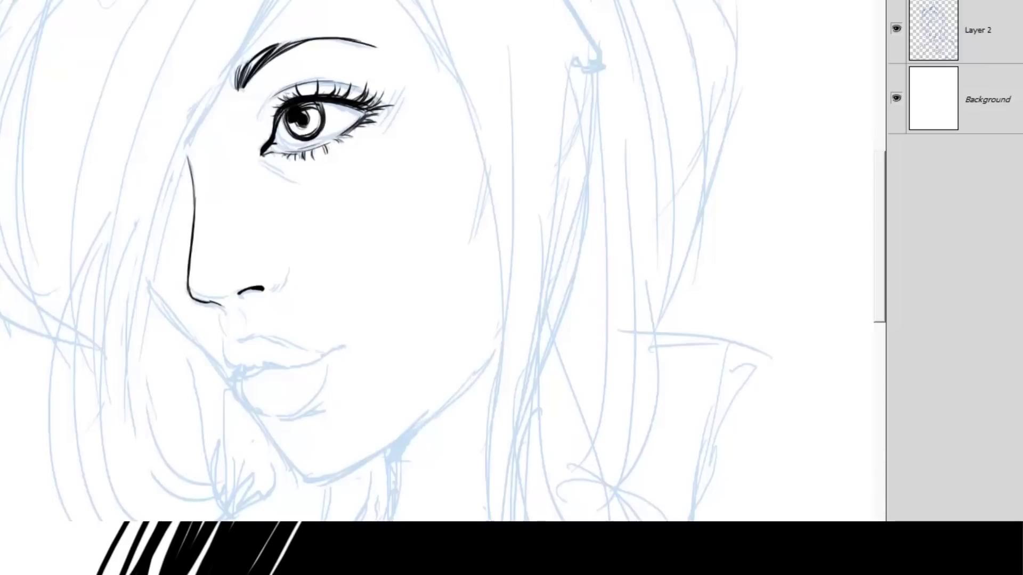
mouse_move(237, 364)
left_mouse_down()
mouse_move(319, 364)
mouse_move(345, 346)
left_mouse_up()
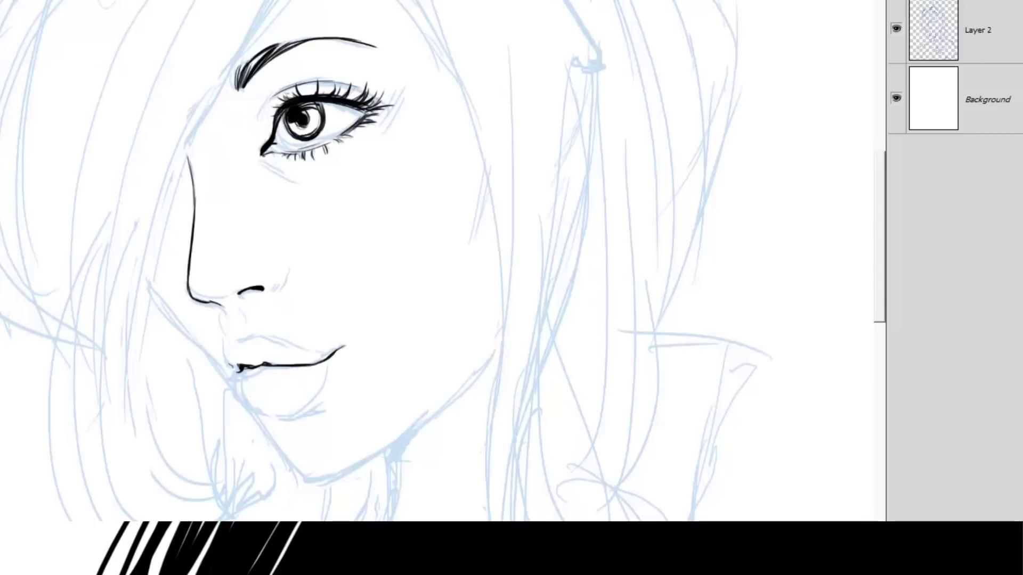
mouse_move(233, 370)
left_mouse_down()
mouse_move(227, 363)
mouse_move(256, 335)
mouse_move(297, 342)
left_mouse_up()
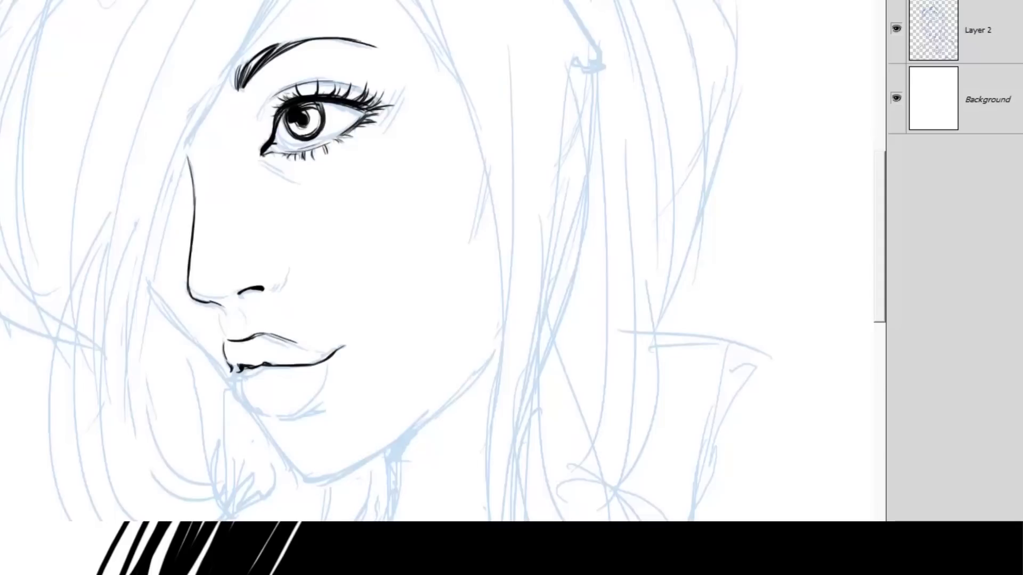
mouse_move(233, 375)
left_mouse_down()
mouse_move(263, 419)
mouse_move(301, 417)
mouse_move(321, 395)
left_mouse_up()
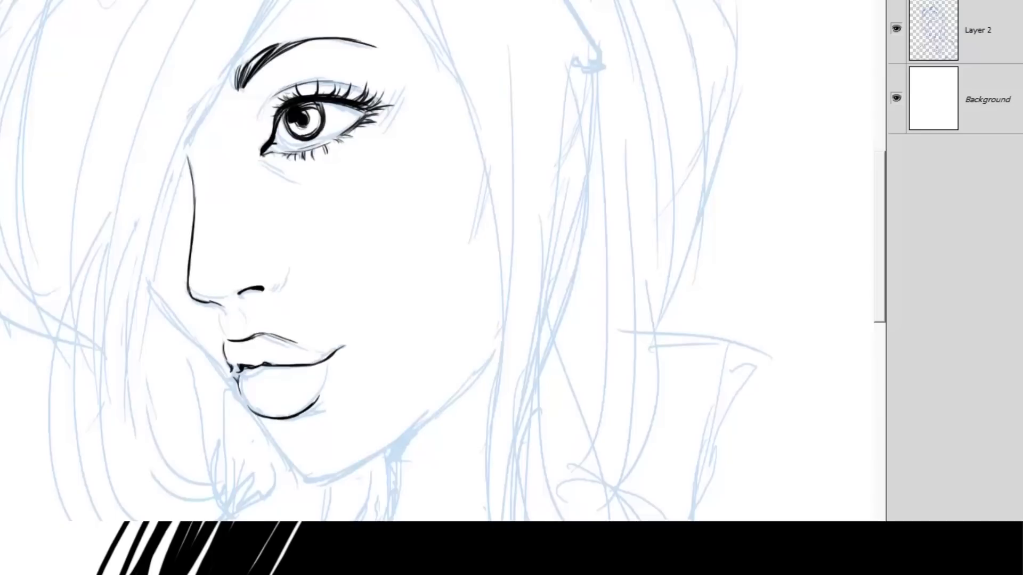
left_click_drag(270, 422, 302, 416)
key("ctrl+z")
key("ctrl+alt+z")
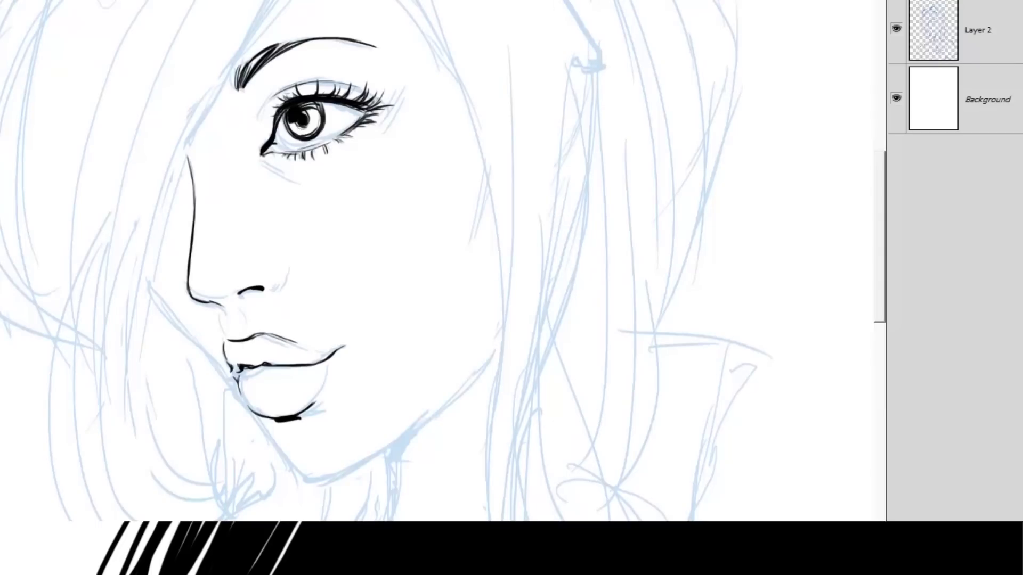
Ink the cheek line to the left of the lips, redrawing it until it sits right.
left_click_drag(158, 302, 215, 366)
key("ctrl+z")
key("ctrl+z")
left_click_drag(154, 296, 200, 356)
key("ctrl+z")
left_click_drag(149, 290, 224, 378)
key("ctrl+z")
key("ctrl+z")
left_click_drag(150, 294, 209, 364)
left_click_drag(157, 302, 231, 383)
left_click_drag(227, 382, 240, 396)
key("ctrl+z")
key("ctrl+z")
key("ctrl+z")
left_click_drag(153, 298, 245, 407)
Ink the chin below the lower lip and the jawline sweeping up to the ear.
mouse_move(242, 405)
left_mouse_down()
mouse_move(307, 484)
mouse_move(376, 453)
left_mouse_up()
key("ctrl+z")
left_click_drag(330, 479, 411, 429)
key("ctrl+z")
left_click_drag(341, 471, 403, 437)
mouse_move(326, 482)
left_mouse_down()
mouse_move(411, 431)
mouse_move(490, 361)
left_mouse_up()
key("ctrl+z")
left_click_drag(435, 416, 499, 350)
key("ctrl+z")
left_click_drag(463, 387, 504, 338)
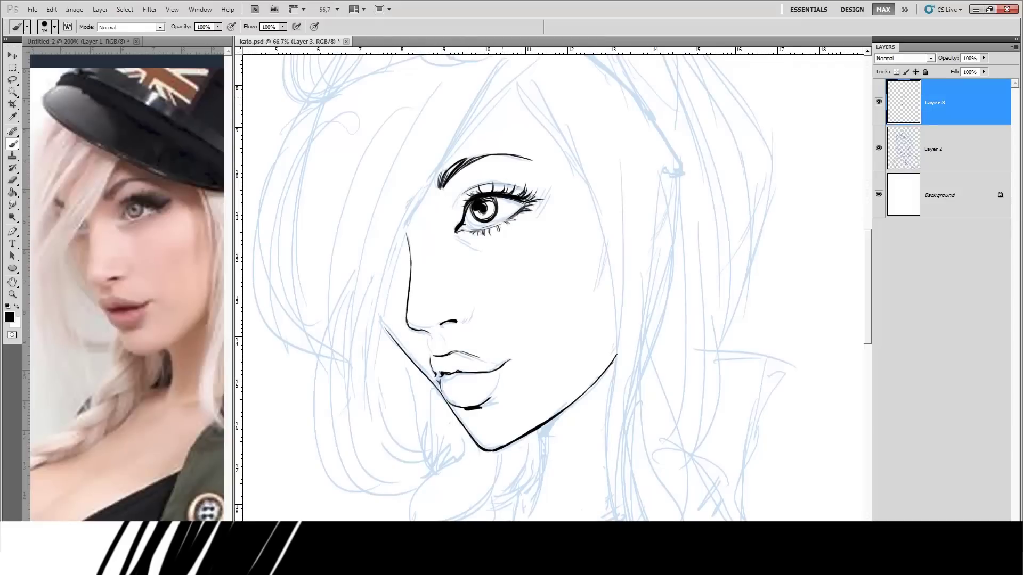
Ink the fringe across the forehead and strands falling beside the nose and cheek.
left_click_drag(512, 84, 430, 186)
left_click_drag(451, 148, 408, 237)
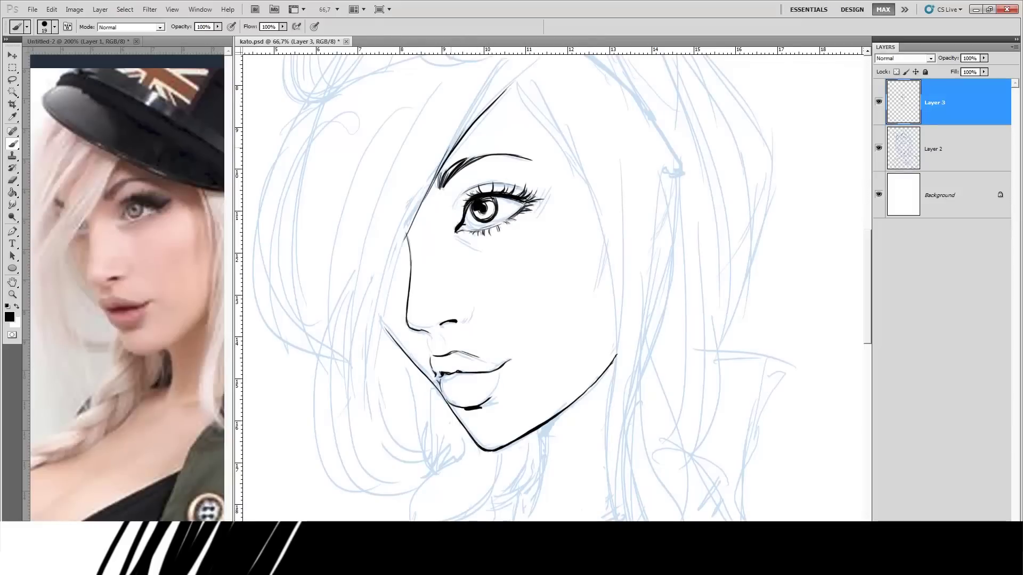
key("e")
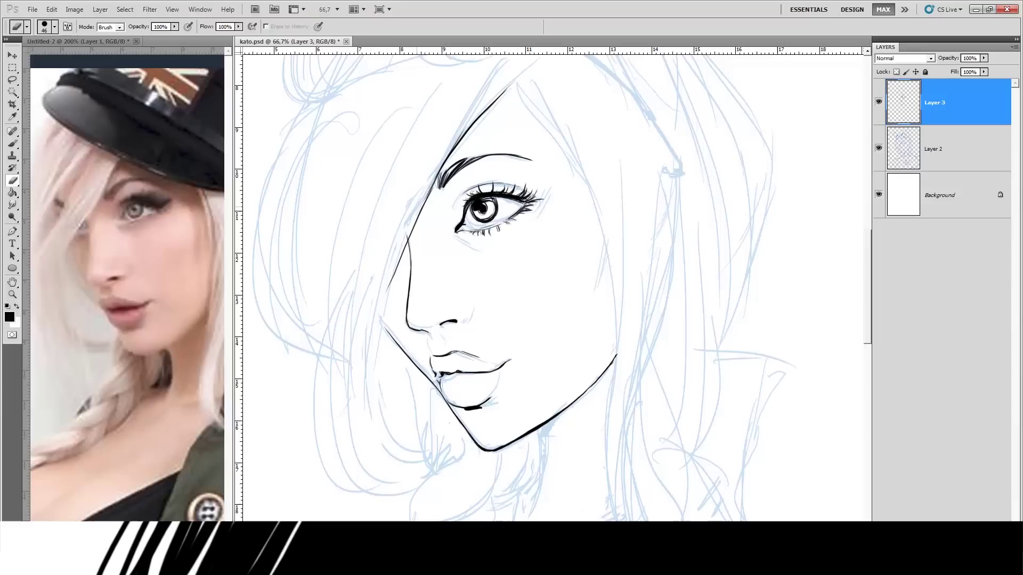
key("b")
left_click_drag(421, 194, 379, 322)
left_click_drag(392, 276, 375, 408)
left_click_drag(385, 293, 378, 365)
Redraw the long strand beside the cheek, thicker and longer down to the jaw.
key("ctrl+z")
left_click_drag(385, 306, 390, 445)
left_click_drag(377, 356, 407, 450)
key("ctrl+z")
mouse_move(380, 333)
left_mouse_down()
mouse_move(397, 433)
mouse_move(416, 451)
left_mouse_up()
left_click_drag(388, 395, 421, 452)
key("ctrl+z")
left_click_drag(389, 414, 419, 454)
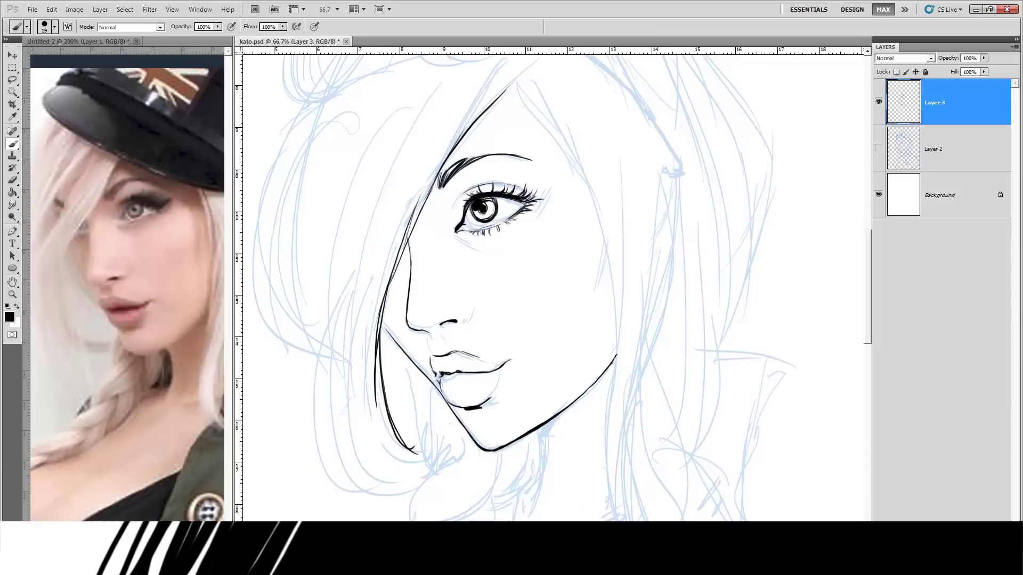
Zoom out to 33.3% and add thin curved hair strands left of the face.
scroll(554, 283, "up", 1)
scroll(555, 283, "up", 2)
scroll(554, 283, "up", 2)
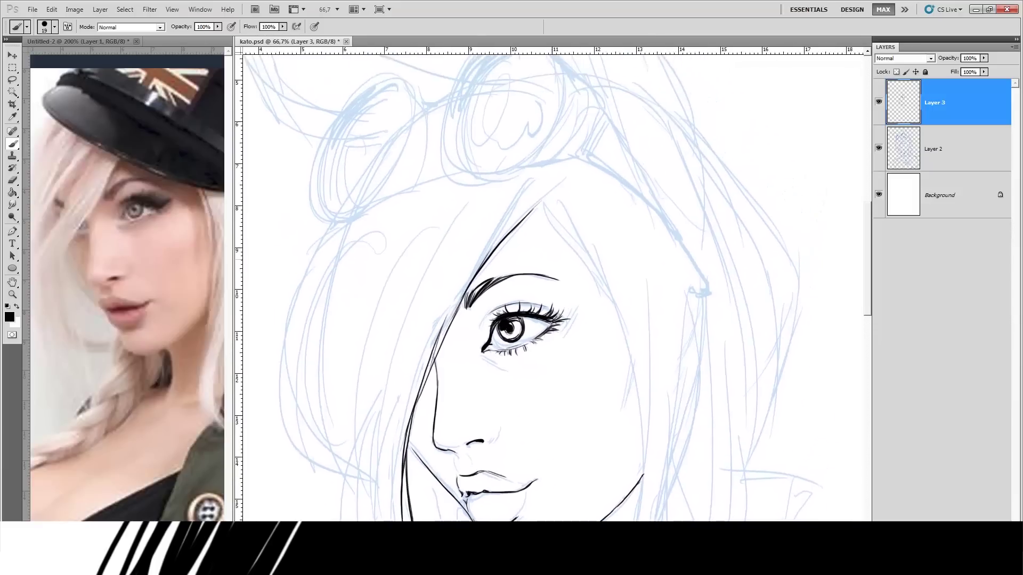
left_click_drag(554, 282, 591, 255)
key("ctrl+minus")
key("ctrl+minus")
left_click_drag(521, 237, 480, 329)
key("ctrl+z")
left_click_drag(523, 238, 474, 339)
mouse_move(506, 281)
left_mouse_down()
mouse_move(466, 385)
mouse_move(476, 426)
left_mouse_up()
key("ctrl+z")
mouse_move(471, 346)
left_mouse_down()
mouse_move(483, 439)
mouse_move(510, 441)
left_mouse_up()
key("ctrl+alt+z")
key("ctrl+alt+z")
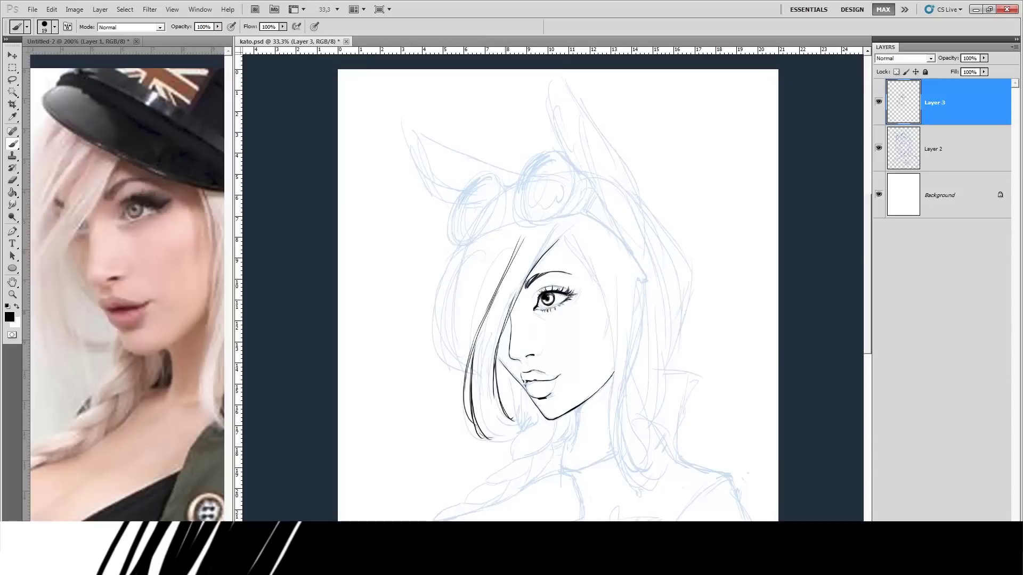
Add two thin strands left of the face and trim parts of them with the Eraser.
left_click_drag(524, 268, 486, 339)
left_click_drag(522, 272, 463, 366)
key("e")
left_click_drag(506, 299, 469, 351)
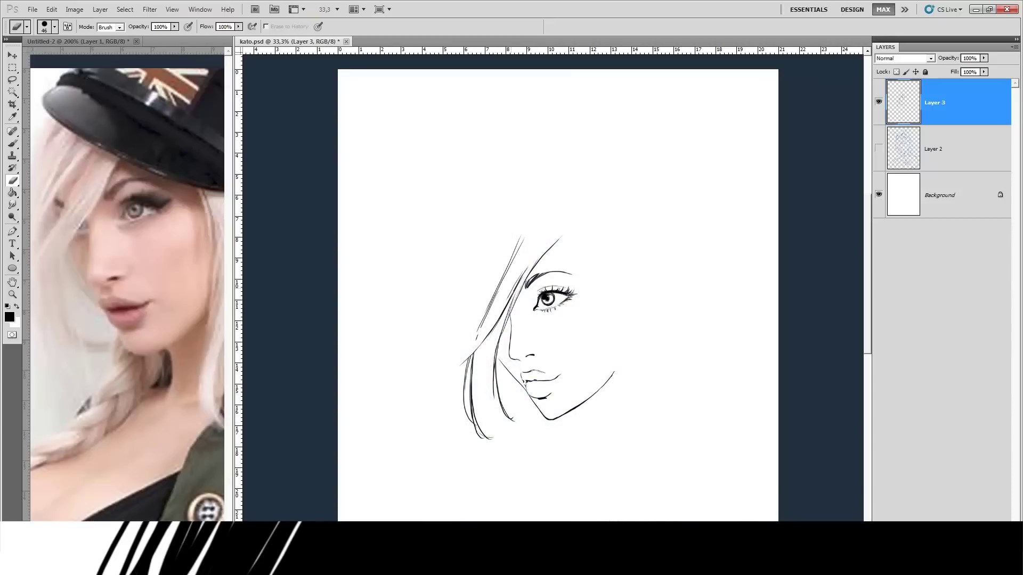
key("b")
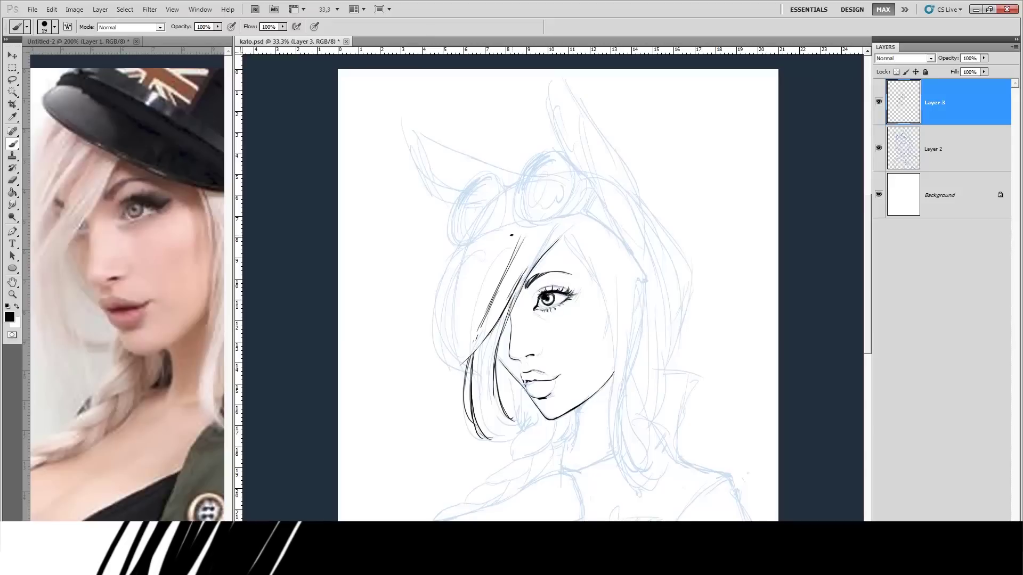
Ink long and curving strands down the left side of the hair.
left_click_drag(511, 237, 486, 290)
left_click_drag(499, 235, 475, 316)
left_click_drag(515, 226, 480, 298)
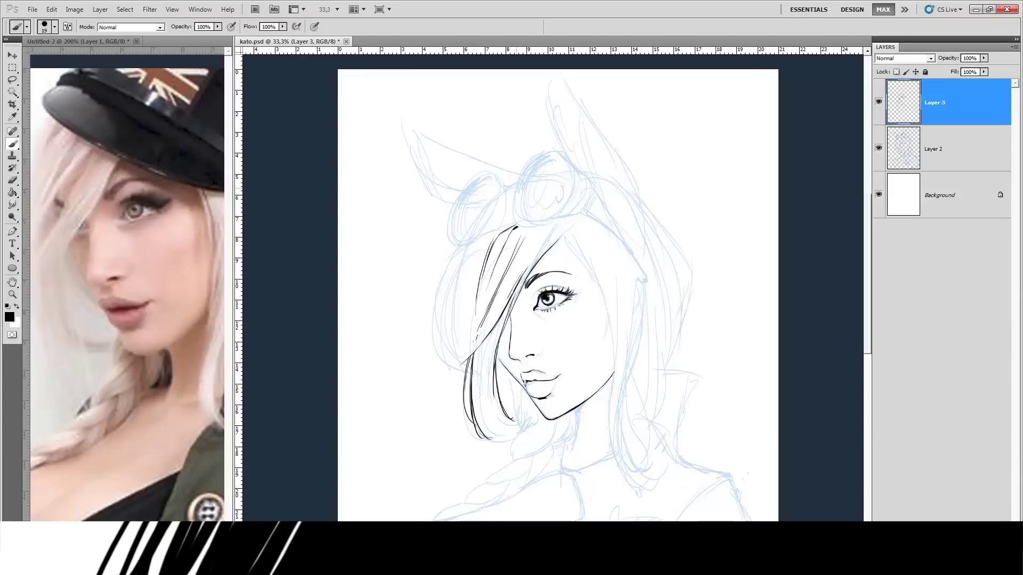
left_click_drag(458, 245, 429, 306)
left_click_drag(452, 253, 432, 341)
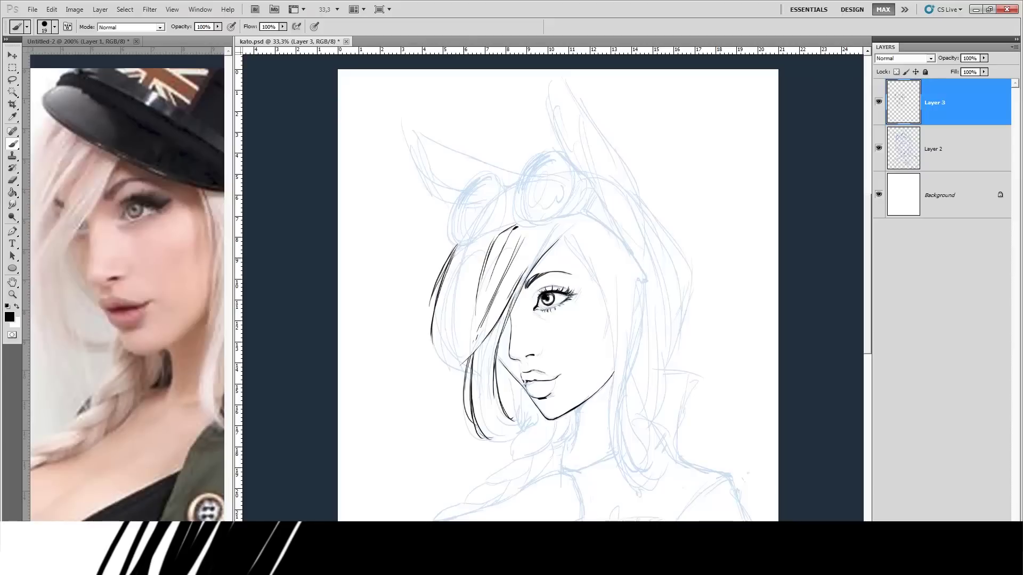
left_click_drag(444, 290, 452, 368)
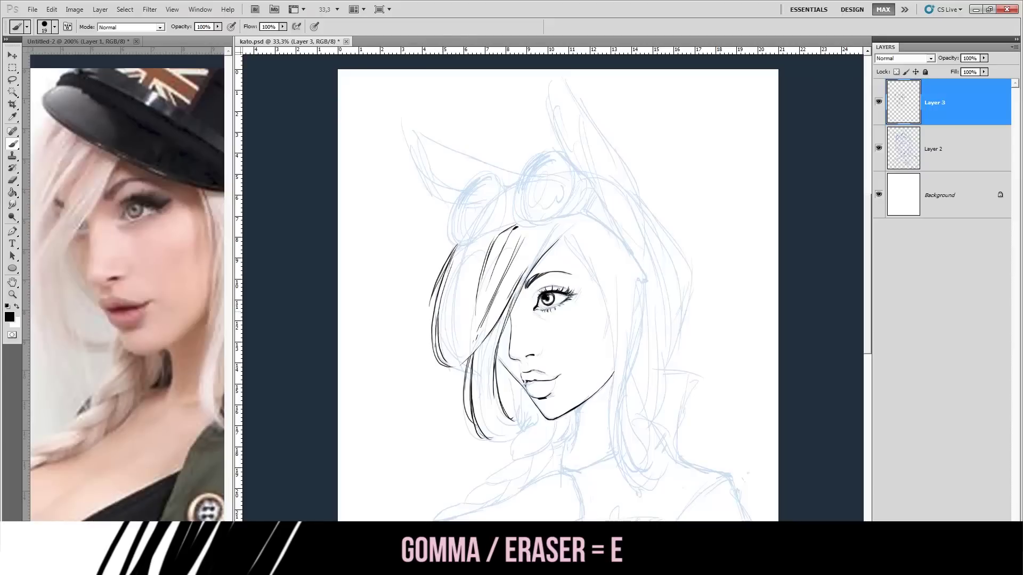
Erase small bits of the left hair strokes, add a stroke, and check the ink with Layer 2 hidden.
key("e")
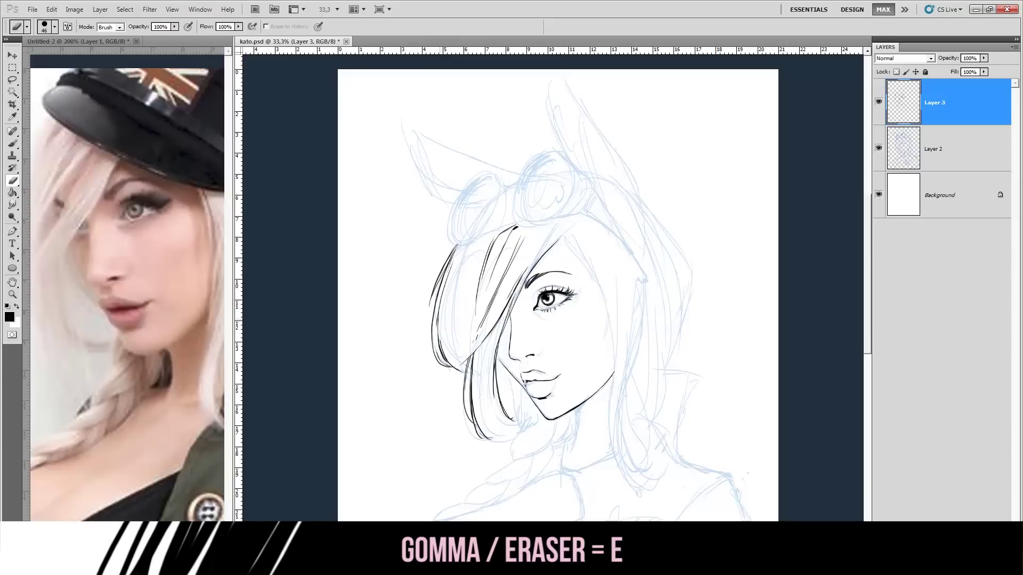
left_click_drag(440, 335, 450, 365)
left_click_drag(454, 254, 431, 314)
key("b")
key("ctrl+z")
left_click_drag(440, 274, 428, 324)
left_click(878, 147)
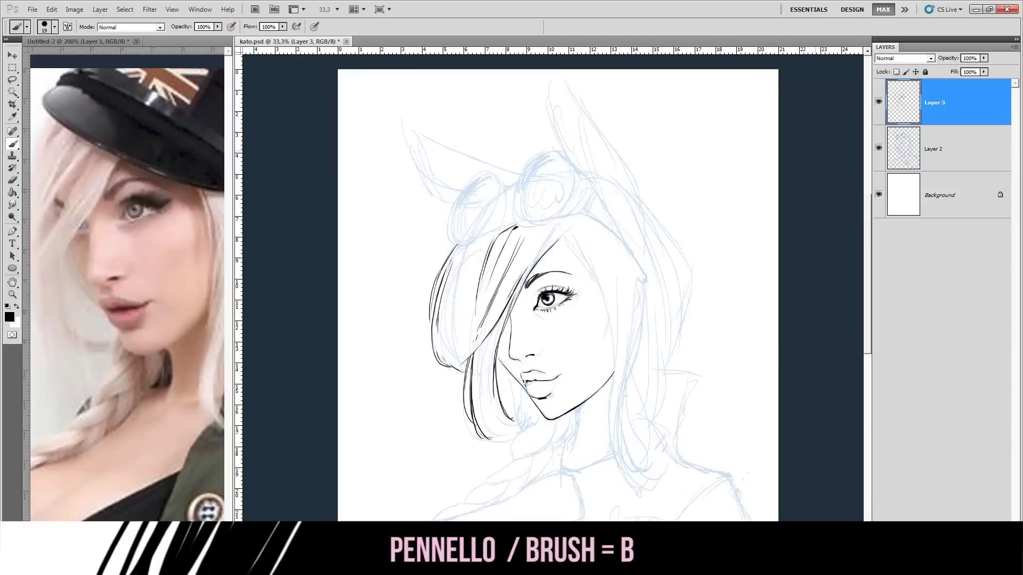
Ink strands over the upper-left and lower-left hair, checking them with the sketch hidden.
left_click_drag(500, 225, 466, 273)
mouse_move(496, 226)
left_mouse_down()
mouse_move(467, 241)
mouse_move(446, 324)
left_mouse_up()
key("ctrl+z")
left_click_drag(463, 243, 447, 352)
left_click_drag(454, 291, 443, 360)
left_click(878, 147)
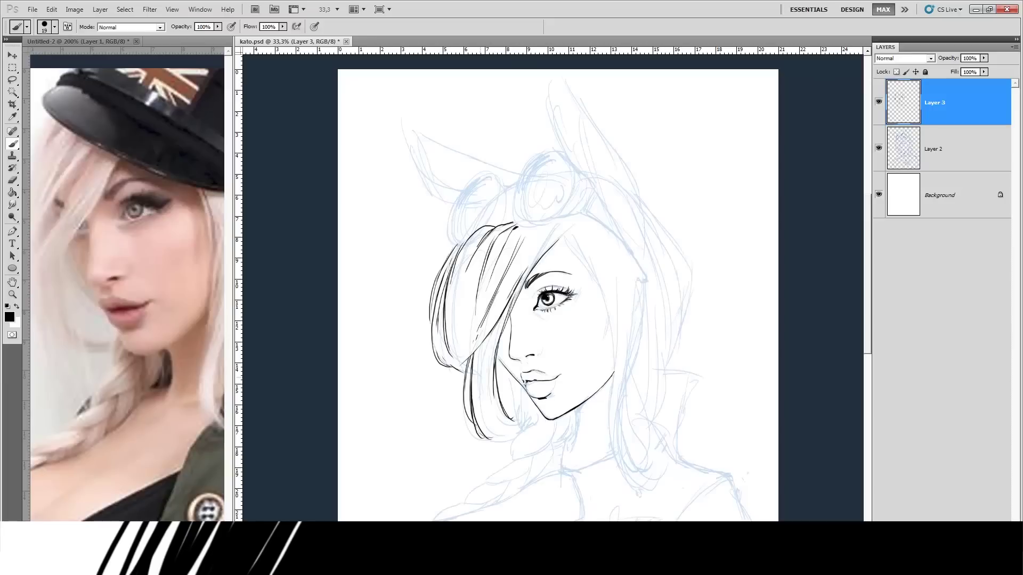
left_click_drag(473, 374, 509, 464)
mouse_move(477, 367)
left_mouse_down()
mouse_move(516, 468)
mouse_move(526, 450)
left_mouse_up()
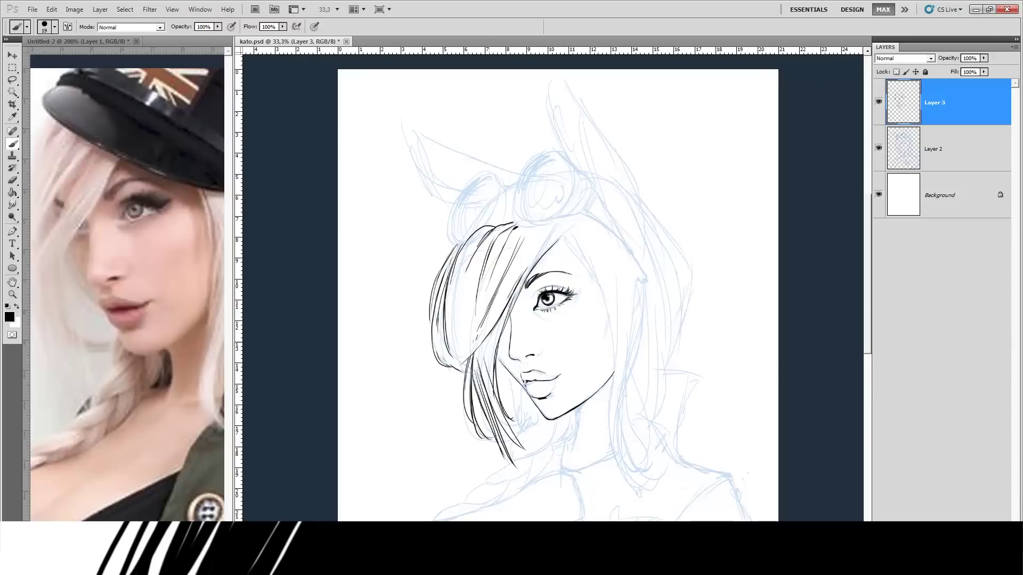
key("e")
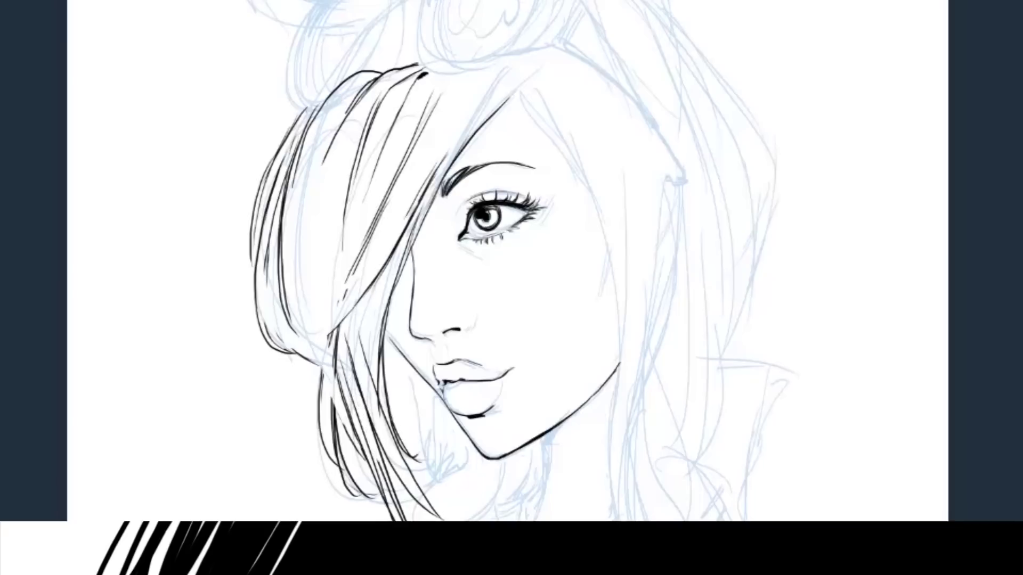
Trim the lower-left strand ends and erase the heavy strand crossing the face.
left_click_drag(422, 435, 392, 463)
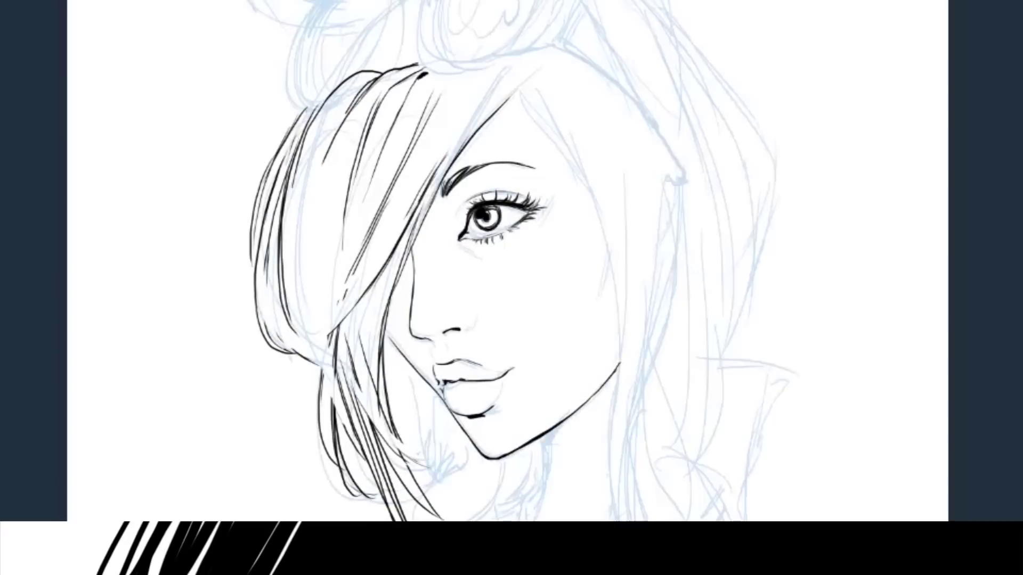
left_click_drag(446, 153, 405, 250)
mouse_move(441, 182)
left_mouse_down()
mouse_move(379, 280)
mouse_move(392, 291)
mouse_move(379, 351)
mouse_move(397, 440)
left_mouse_up()
left_click_drag(379, 378, 397, 443)
left_click_drag(382, 344, 399, 443)
Draw thin replacement strands across the face, redoing unsatisfying strokes.
left_click_drag(468, 114, 367, 260)
mouse_move(446, 170)
left_mouse_down()
mouse_move(366, 280)
mouse_move(378, 280)
mouse_move(353, 322)
left_mouse_up()
left_click_drag(410, 222, 343, 334)
left_click_drag(389, 278, 379, 404)
key("ctrl+z")
left_click_drag(392, 292, 374, 425)
key("ctrl+z")
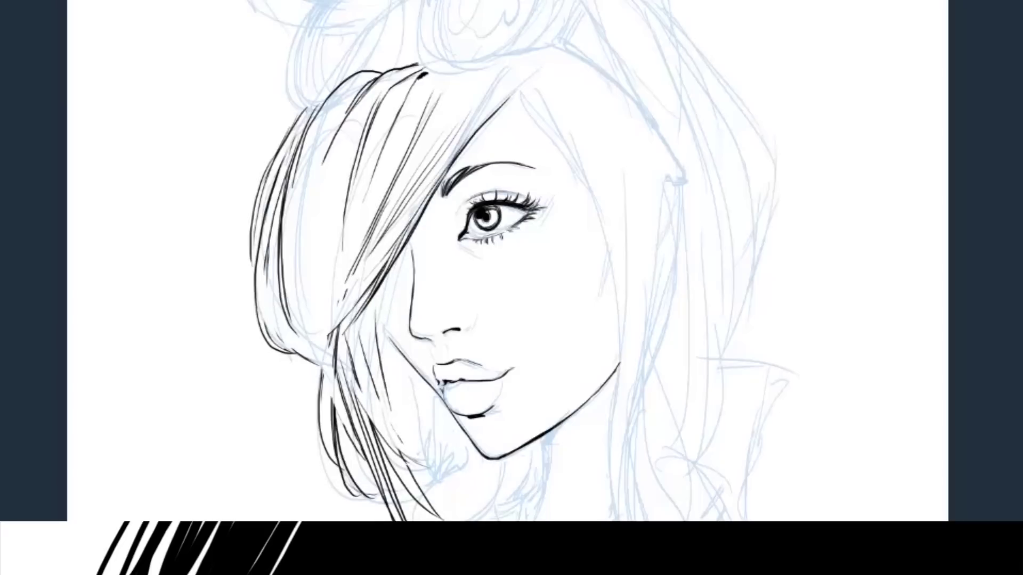
left_click_drag(394, 283, 381, 410)
left_click_drag(394, 322, 385, 351)
key("ctrl+z")
Add darker strands across the fringe.
key("ctrl+z")
left_click_drag(415, 227, 380, 316)
mouse_move(405, 260)
left_mouse_down()
mouse_move(357, 343)
mouse_move(374, 315)
left_mouse_up()
key("ctrl+z")
left_click_drag(413, 208, 387, 298)
key("ctrl+z")
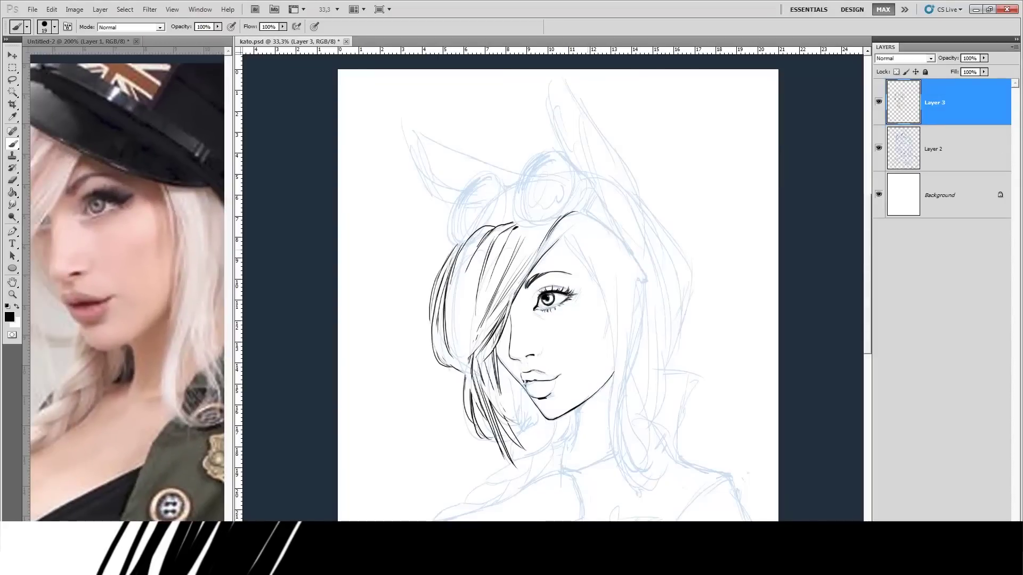
Ink strands at the top of the hair and redraw the left hair outline.
left_click_drag(576, 227, 542, 267)
left_click_drag(574, 230, 539, 270)
left_click_drag(384, 242, 368, 313)
key("ctrl+z")
left_click_drag(453, 249, 425, 331)
Draw the right hair outline down beside the cheek, curving out at the shoulder.
left_click_drag(577, 223, 614, 368)
key("ctrl+z")
left_click_drag(601, 255, 619, 405)
key("ctrl+z")
left_click_drag(613, 301, 610, 432)
left_click_drag(613, 386, 610, 472)
key("ctrl+z")
left_click_drag(609, 410, 645, 475)
Add thin parallel strands along the right hair down to its lower end.
left_click_drag(612, 234, 634, 408)
key("ctrl+z")
left_click_drag(636, 287, 619, 412)
left_click_drag(635, 353, 626, 457)
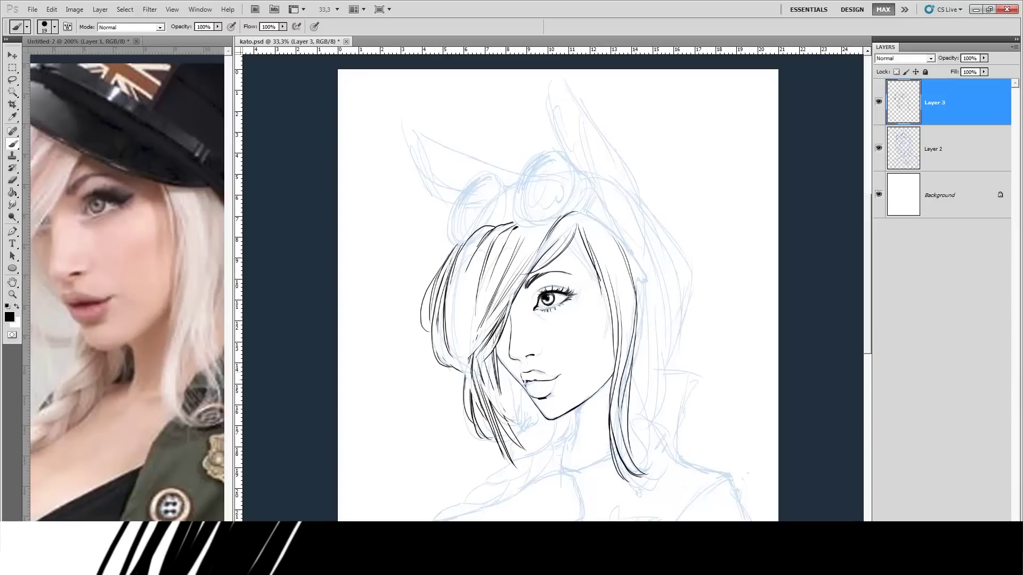
left_click_drag(651, 359, 636, 452)
key("ctrl+z")
left_click_drag(649, 373, 640, 452)
Erase a faint stray line beside the face and return to the Brush.
key("e")
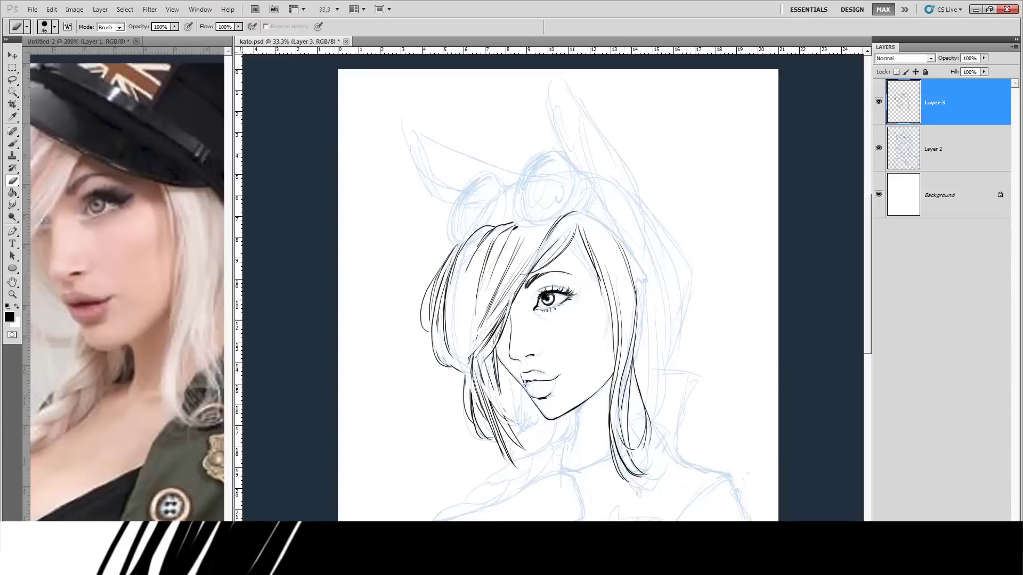
left_click_drag(592, 254, 606, 294)
key("b")
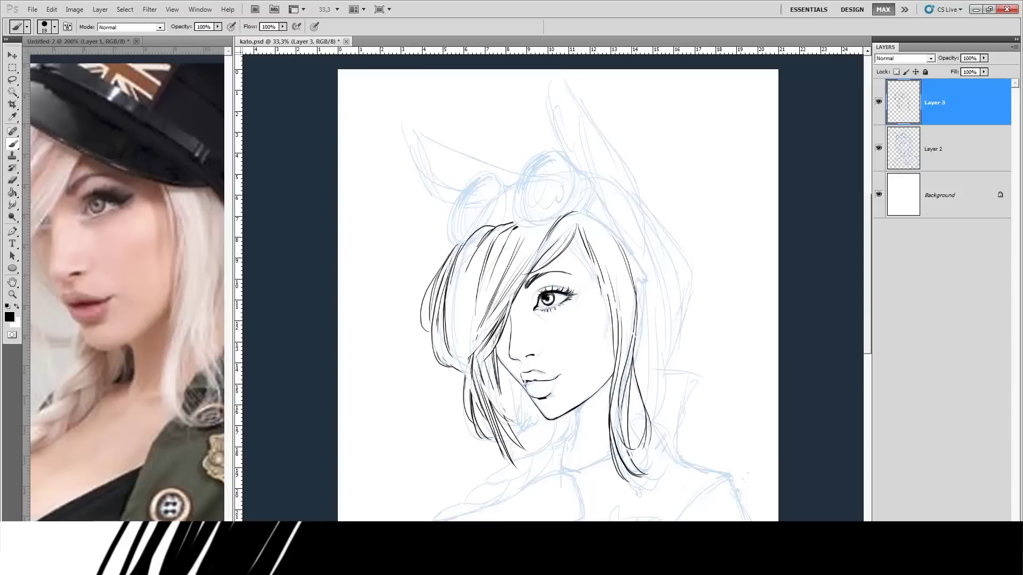
key("ctrl+plus")
Ink both sides of the neck, the curves below the chin and the neck base.
left_click_drag(588, 344, 578, 409)
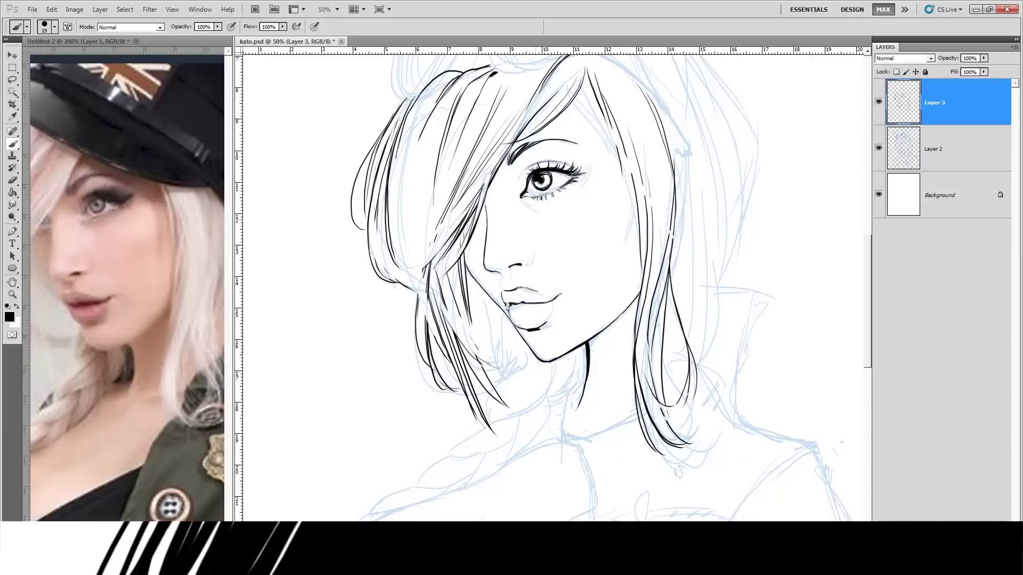
left_click_drag(515, 327, 499, 389)
mouse_move(552, 361)
left_mouse_down()
mouse_move(552, 397)
mouse_move(499, 424)
left_mouse_up()
left_click_drag(538, 375, 506, 402)
mouse_move(585, 347)
left_mouse_down()
mouse_move(575, 394)
mouse_move(551, 401)
mouse_move(507, 462)
left_mouse_up()
left_click_drag(553, 397, 512, 461)
Ink the leaf-shaped braid tip and two shoulder lines running from it.
left_click_drag(533, 320, 613, 222)
mouse_move(589, 325)
left_mouse_down()
mouse_move(526, 355)
mouse_move(597, 334)
mouse_move(546, 364)
left_mouse_up()
key("ctrl+alt+z")
mouse_move(593, 333)
left_mouse_down()
mouse_move(538, 363)
mouse_move(553, 389)
mouse_move(497, 391)
mouse_move(559, 366)
left_mouse_up()
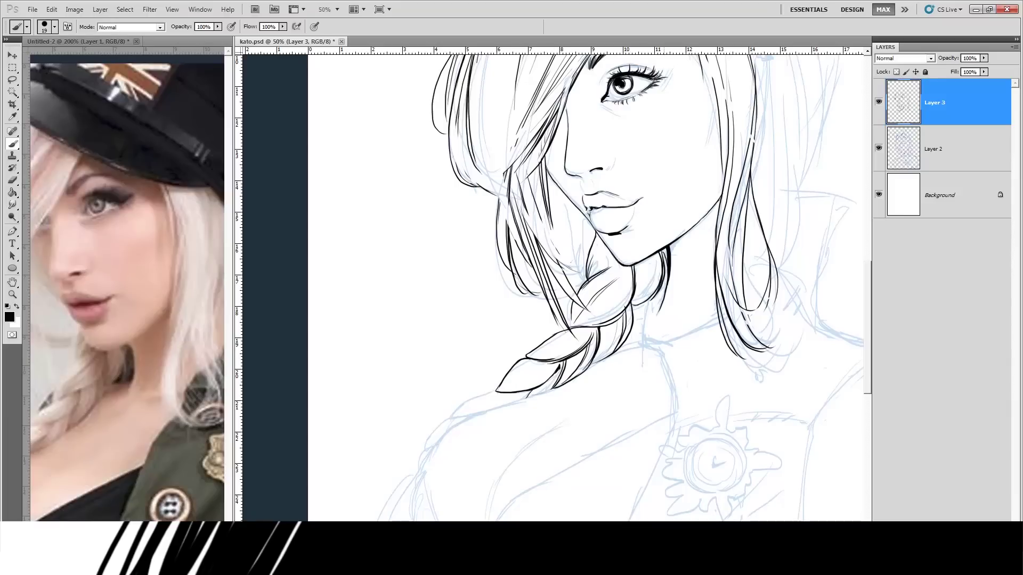
left_click_drag(648, 299, 715, 148)
left_click_drag(564, 243, 494, 297)
left_click_drag(569, 256, 529, 267)
Erase overlapping ink around the braid and beside the jaw.
key("e")
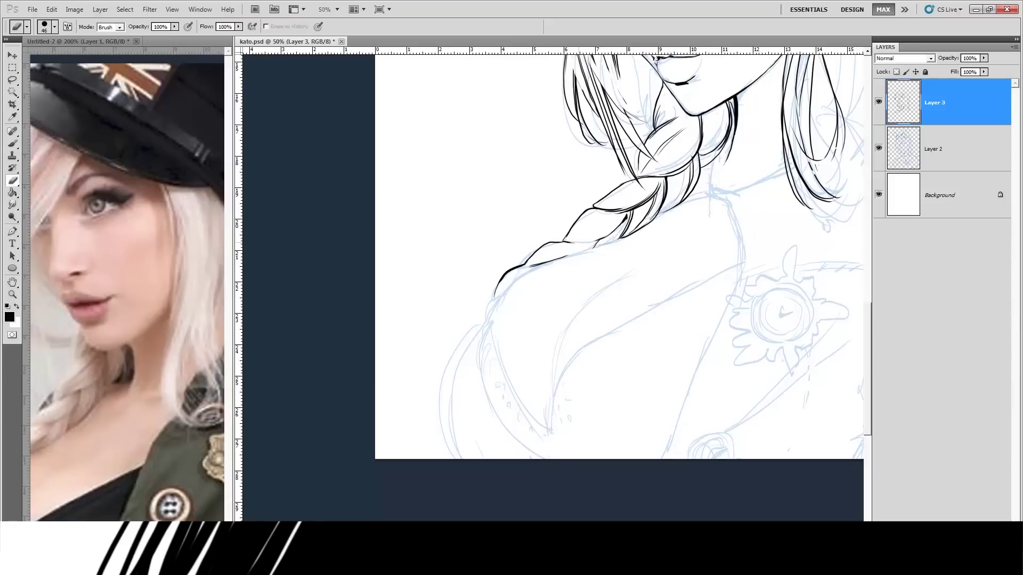
left_click_drag(602, 211, 642, 202)
left_click_drag(696, 143, 669, 176)
left_click_drag(728, 119, 718, 150)
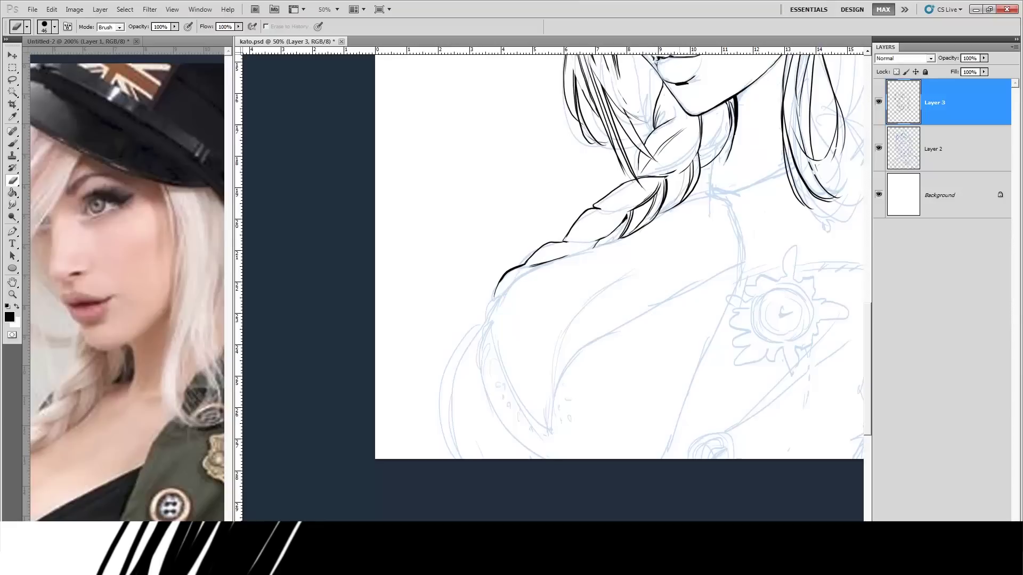
Add strand lines inside the braid and a short strand beside it.
key("b")
mouse_move(687, 126)
left_mouse_down()
mouse_move(653, 157)
mouse_move(663, 171)
left_mouse_up()
left_click_drag(695, 126, 673, 176)
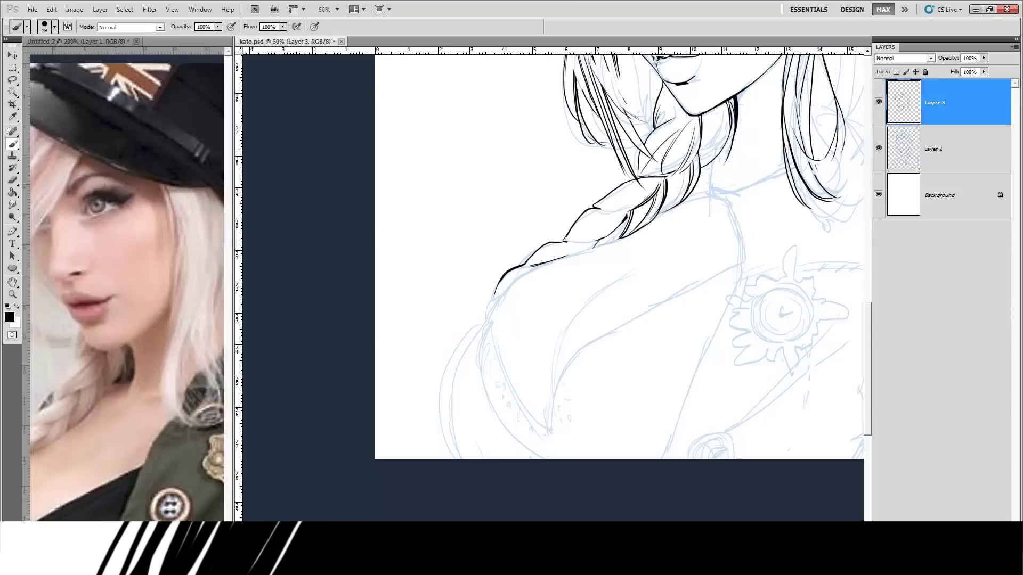
left_click_drag(727, 138, 713, 153)
Extend the shoulder outline and redraw a short curve near the braid.
mouse_move(497, 296)
left_mouse_down()
mouse_move(484, 323)
mouse_move(536, 265)
mouse_move(577, 273)
left_mouse_up()
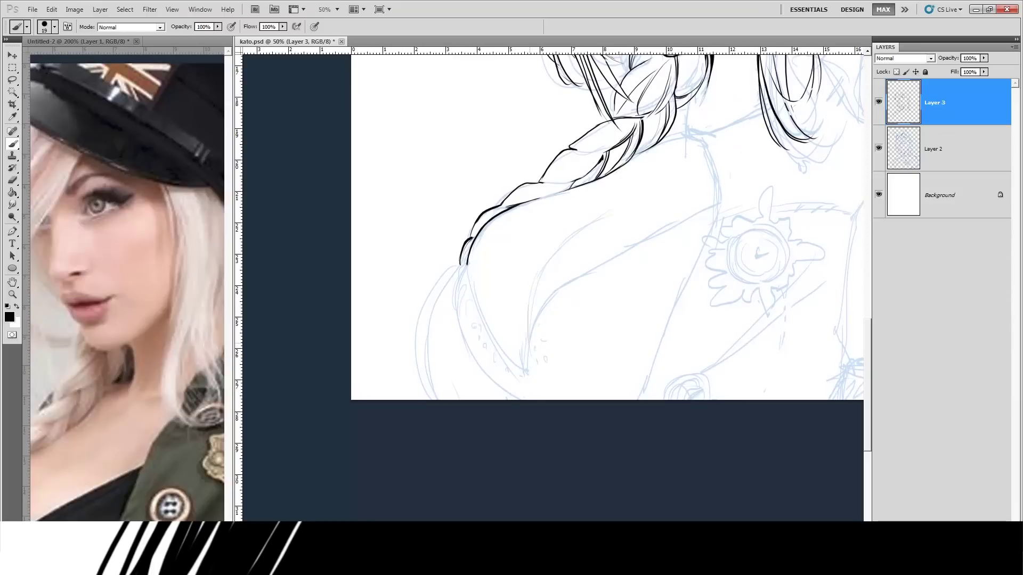
left_click_drag(527, 343, 541, 262)
key("ctrl+z")
left_click_drag(558, 245, 598, 217)
key("ctrl+z")
mouse_move(555, 248)
left_mouse_down()
mouse_move(610, 213)
mouse_move(589, 225)
left_mouse_up()
Toggle the blue sketch layer to check the inks and try a chest curve.
left_click(878, 148)
key("e")
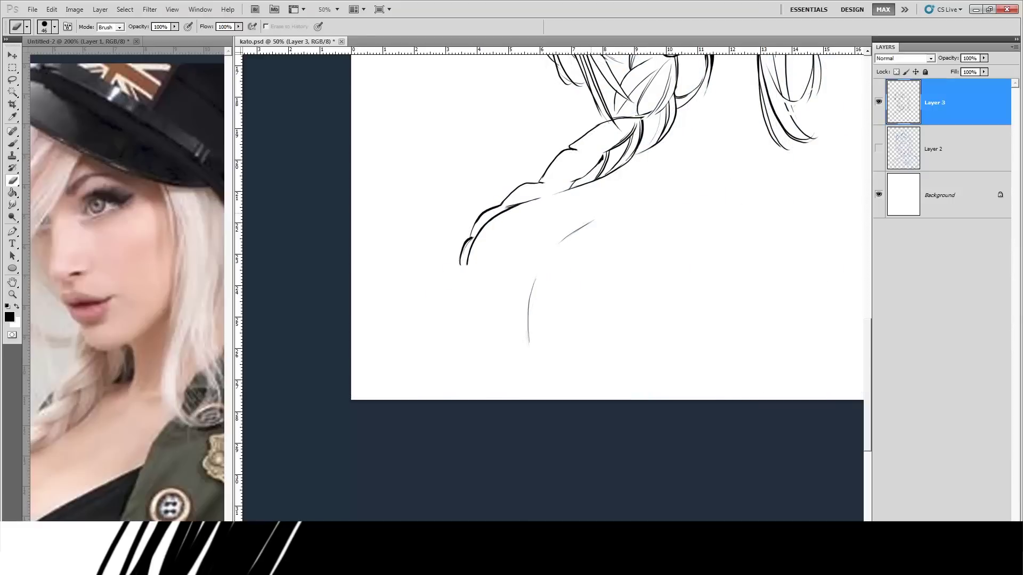
left_click(879, 148)
key("b")
mouse_move(544, 255)
left_mouse_down()
mouse_move(528, 292)
mouse_move(528, 343)
left_mouse_up()
key("ctrl+z")
left_click(878, 148)
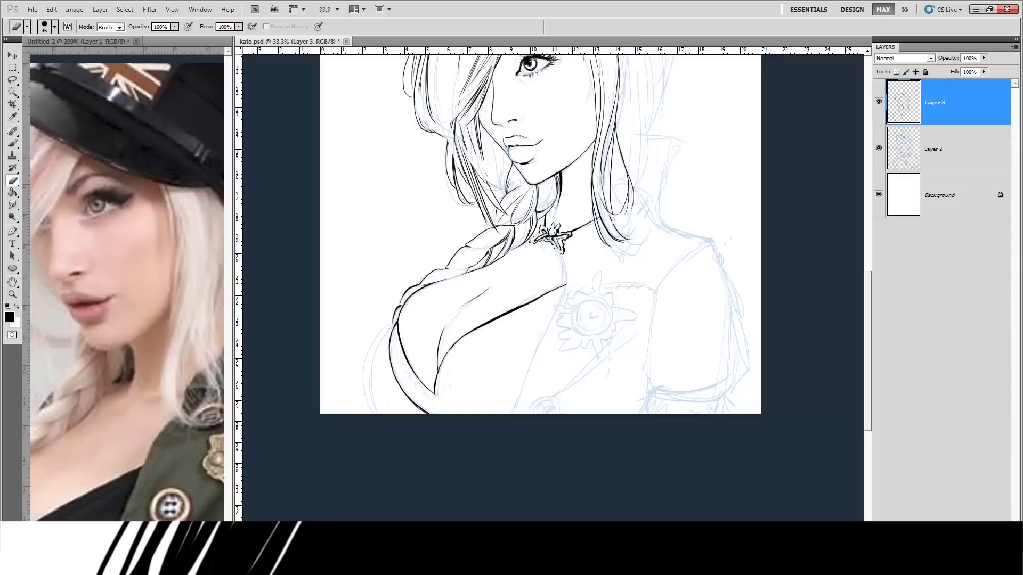
Zoom in on the head and ink the left goggle lens rims with hatching.
key("b")
scroll(553, 288, "up", 3)
key("ctrl+minus")
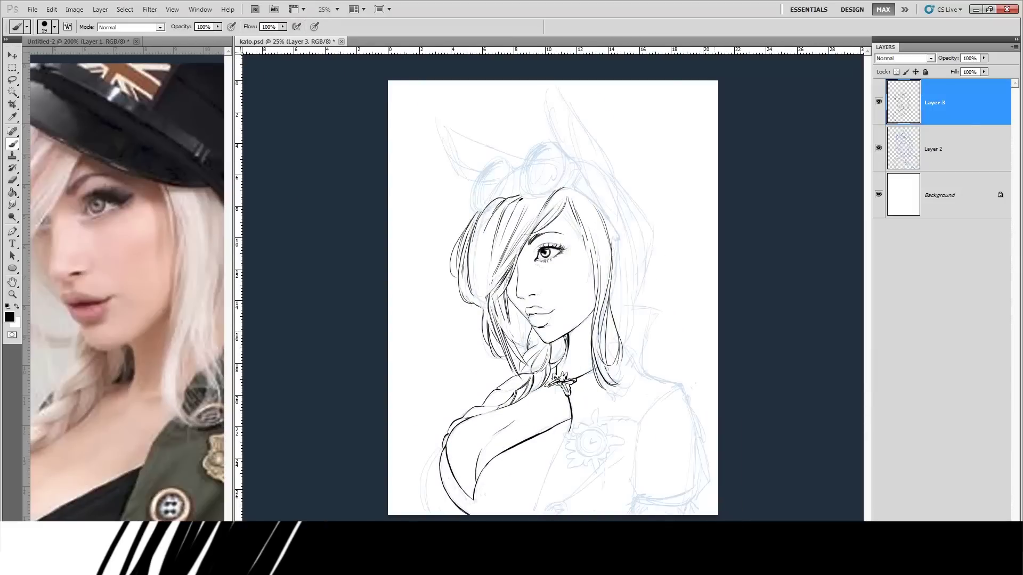
key("ctrl+plus")
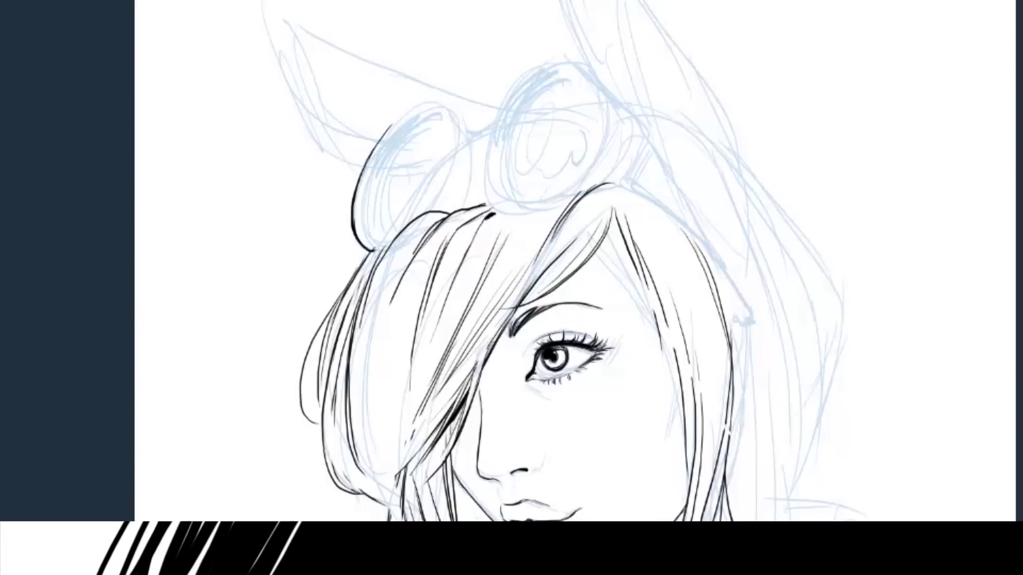
left_click_drag(379, 143, 442, 205)
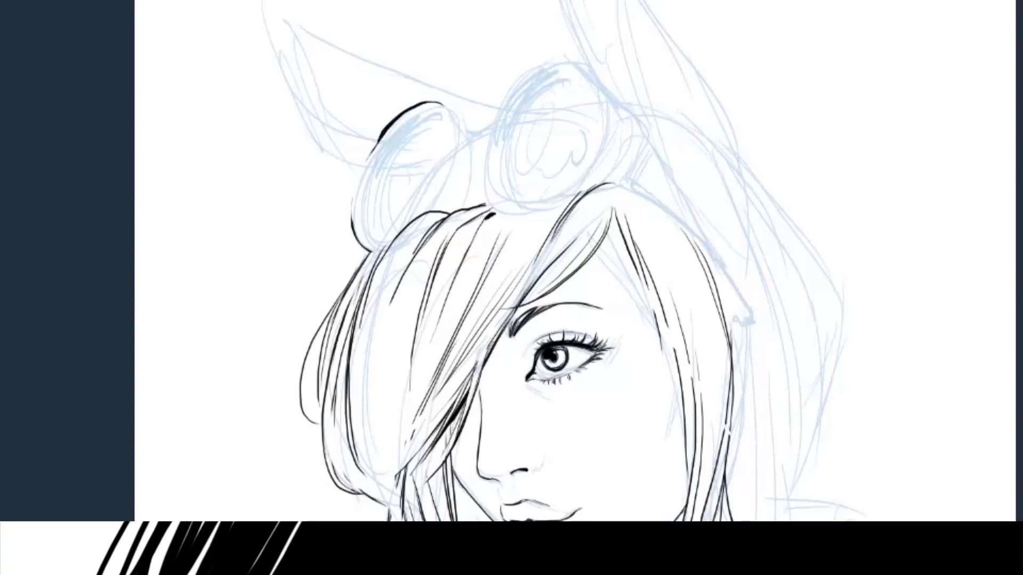
mouse_move(442, 102)
left_mouse_down()
mouse_move(467, 130)
mouse_move(477, 205)
left_mouse_up()
mouse_move(450, 126)
left_mouse_down()
mouse_move(460, 184)
mouse_move(472, 179)
left_mouse_up()
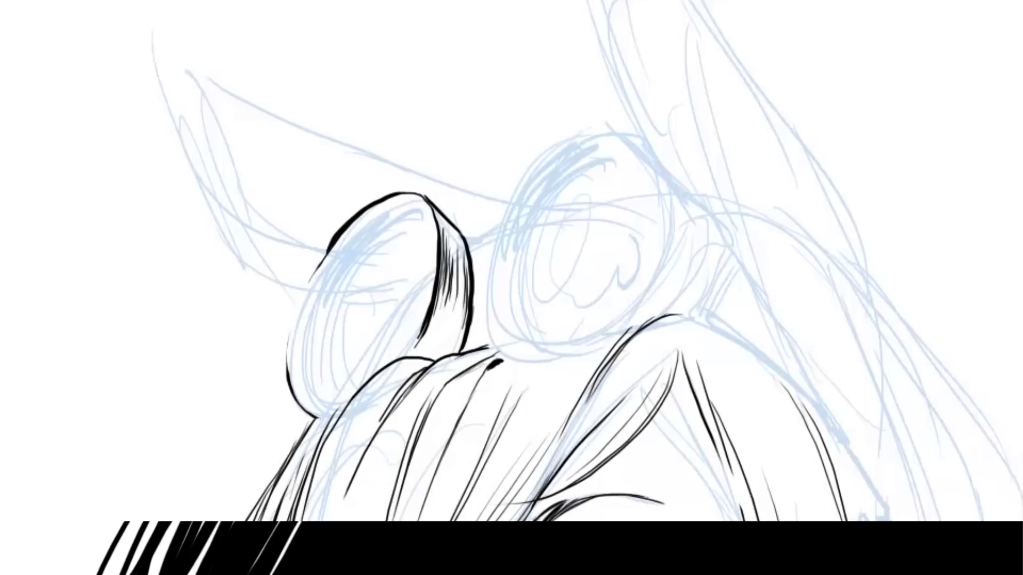
mouse_move(400, 211)
left_mouse_down()
mouse_move(310, 368)
mouse_move(323, 410)
left_mouse_up()
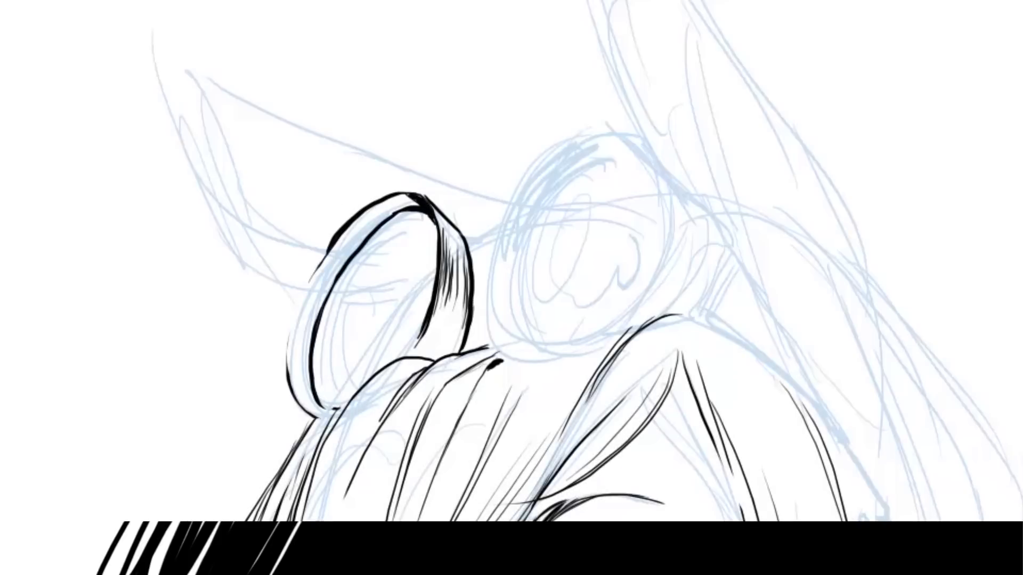
Ink the lens bridge and the hair and head contours around the goggles.
left_click_drag(466, 242, 499, 229)
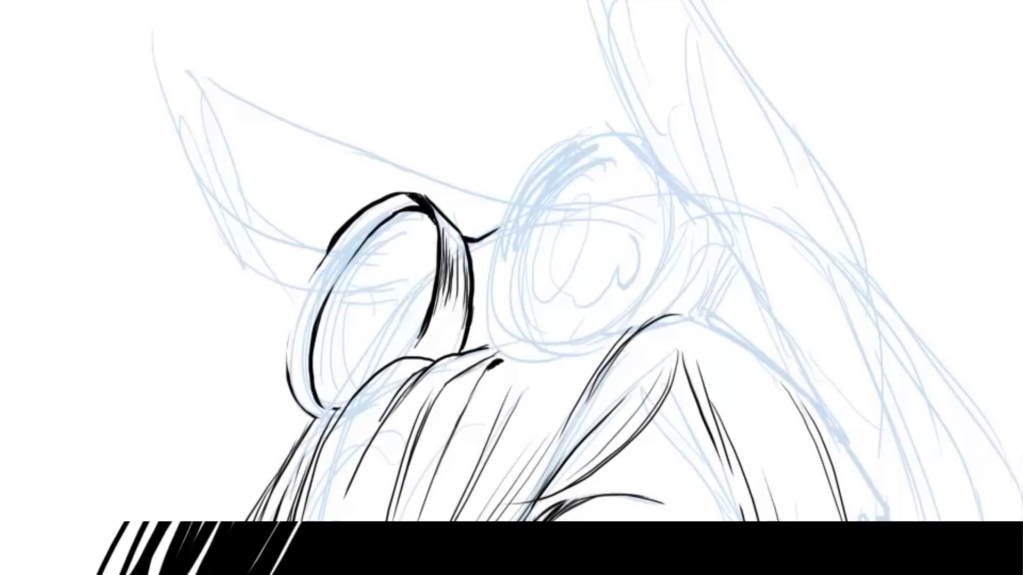
mouse_move(533, 162)
left_mouse_down()
mouse_move(514, 193)
mouse_move(487, 319)
left_mouse_up()
left_click_drag(469, 352, 534, 345)
mouse_move(618, 314)
left_mouse_down()
mouse_move(693, 319)
mouse_move(527, 437)
left_mouse_up()
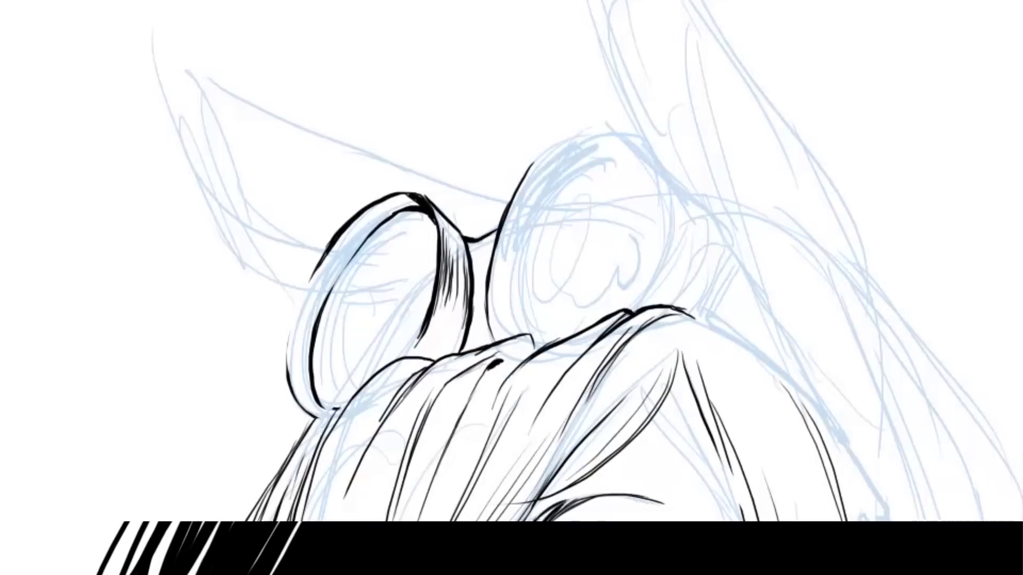
mouse_move(532, 163)
left_mouse_down()
mouse_move(650, 160)
mouse_move(646, 308)
left_mouse_up()
mouse_move(637, 141)
left_mouse_down()
mouse_move(714, 229)
mouse_move(722, 261)
left_mouse_up()
key("ctrl+z")
key("ctrl+z")
mouse_move(637, 140)
left_mouse_down()
mouse_move(728, 250)
mouse_move(692, 320)
left_mouse_up()
left_click_drag(723, 247, 744, 354)
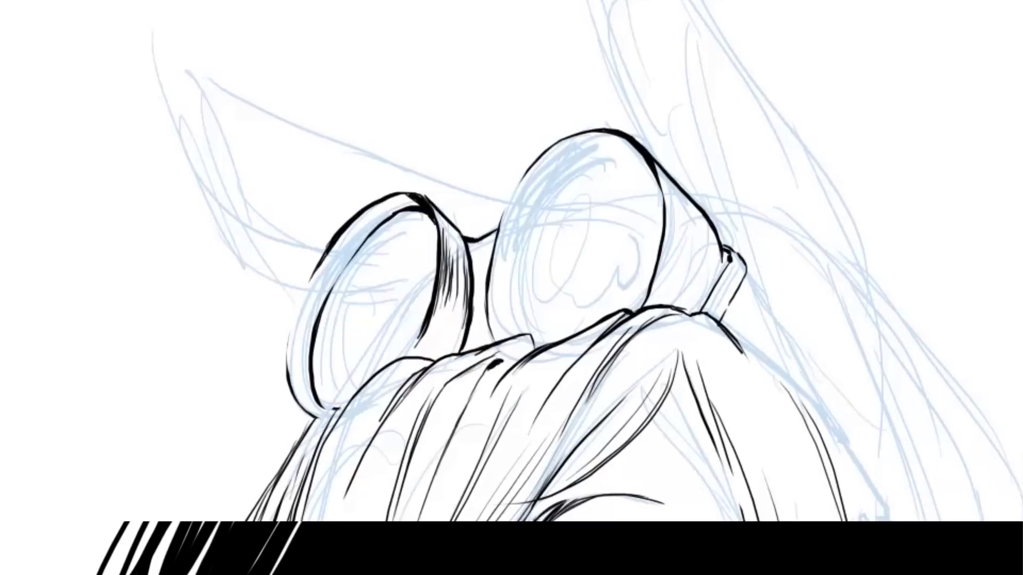
Ink the right lens rim and hatching, then the strap outline with two dots.
mouse_move(539, 345)
left_mouse_down()
mouse_move(514, 277)
mouse_move(559, 169)
mouse_move(613, 156)
mouse_move(651, 172)
left_mouse_up()
left_click_drag(597, 134, 634, 158)
left_click_drag(670, 213, 667, 262)
mouse_move(714, 239)
left_mouse_down()
mouse_move(693, 278)
mouse_move(795, 339)
left_mouse_up()
left_click_drag(790, 333, 858, 460)
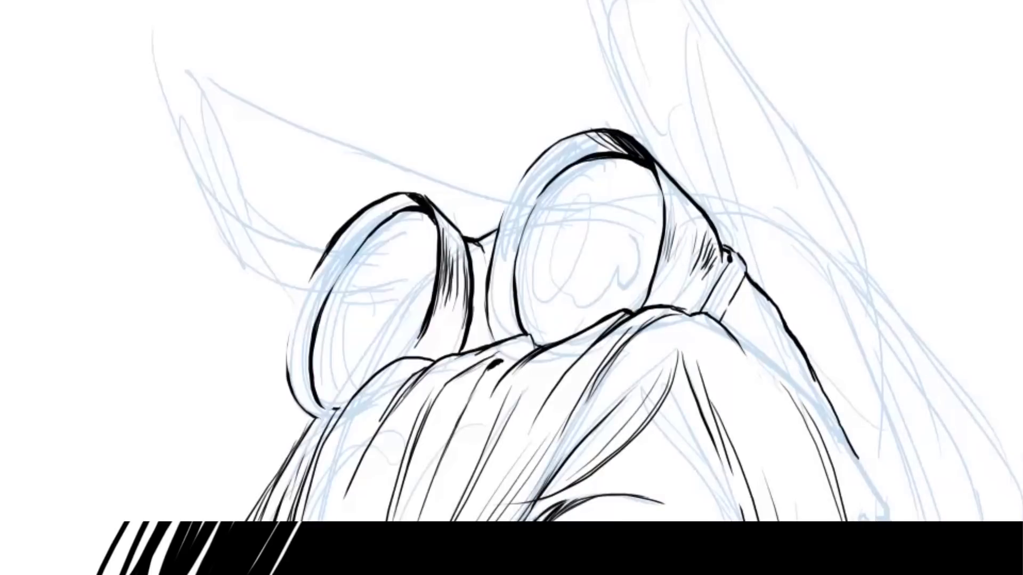
left_click(756, 321)
left_click(776, 348)
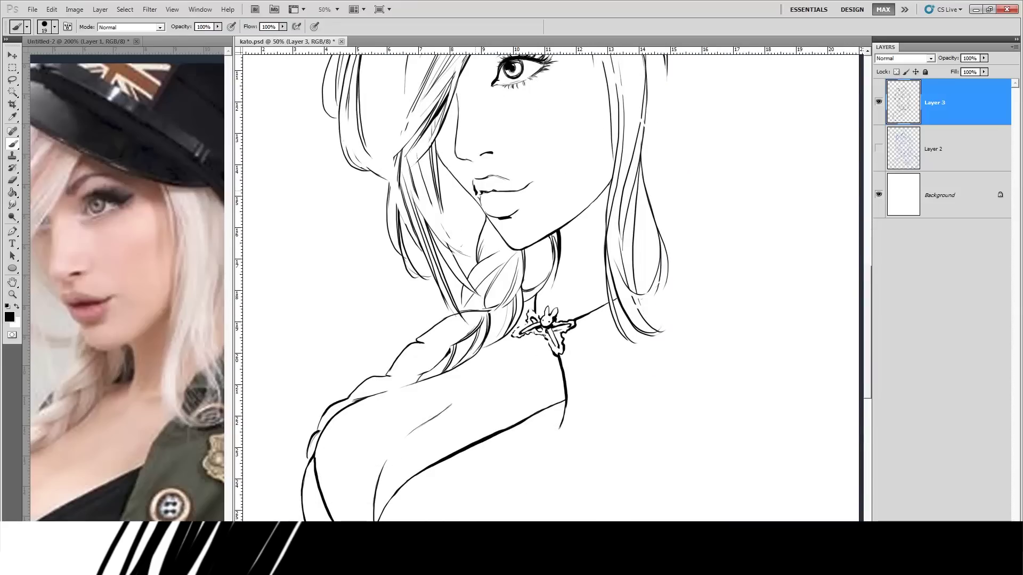
Darken the lip and chin line, undo a stray chin stroke, zoom out and toggle Layer 2.
left_click_drag(479, 201, 501, 238)
key("e")
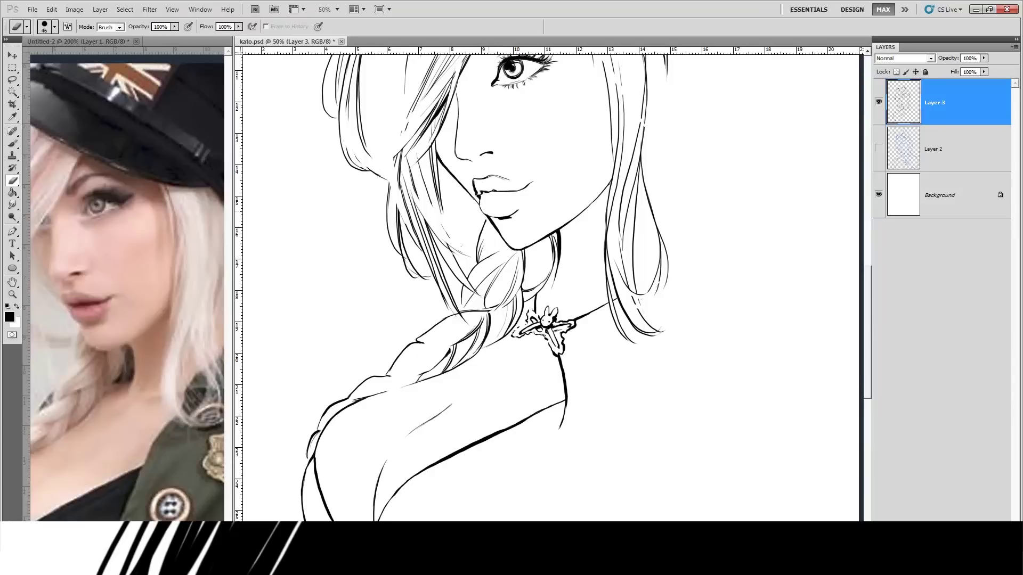
key("b")
key("e")
key("b")
key("ctrl+z")
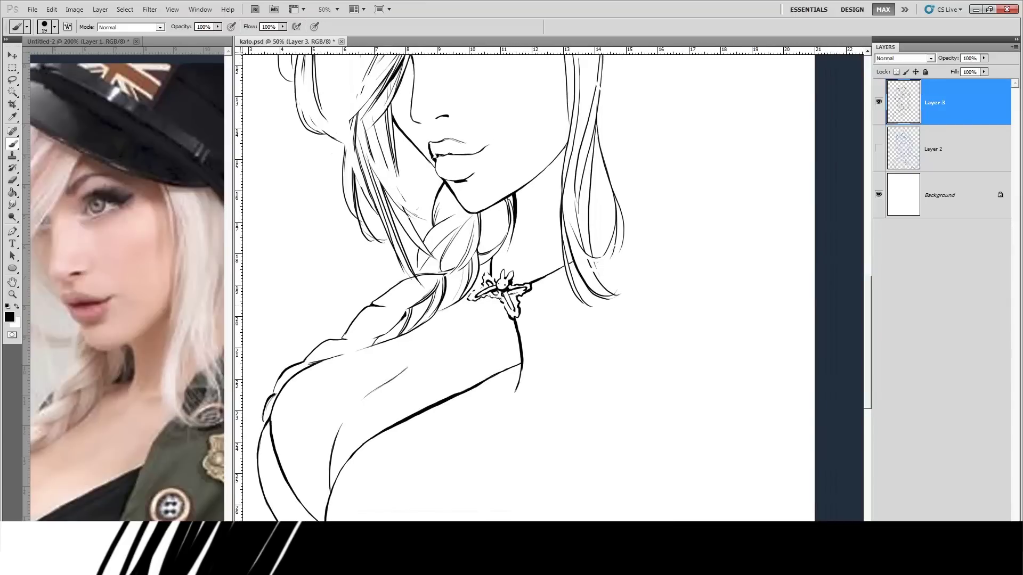
key("ctrl+minus")
key("ctrl+minus")
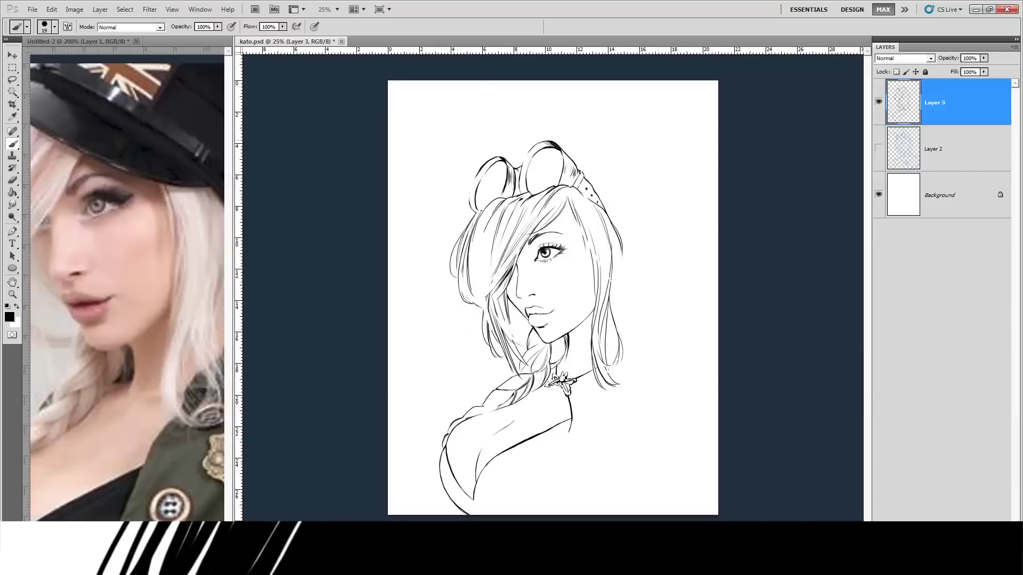
left_click(878, 147)
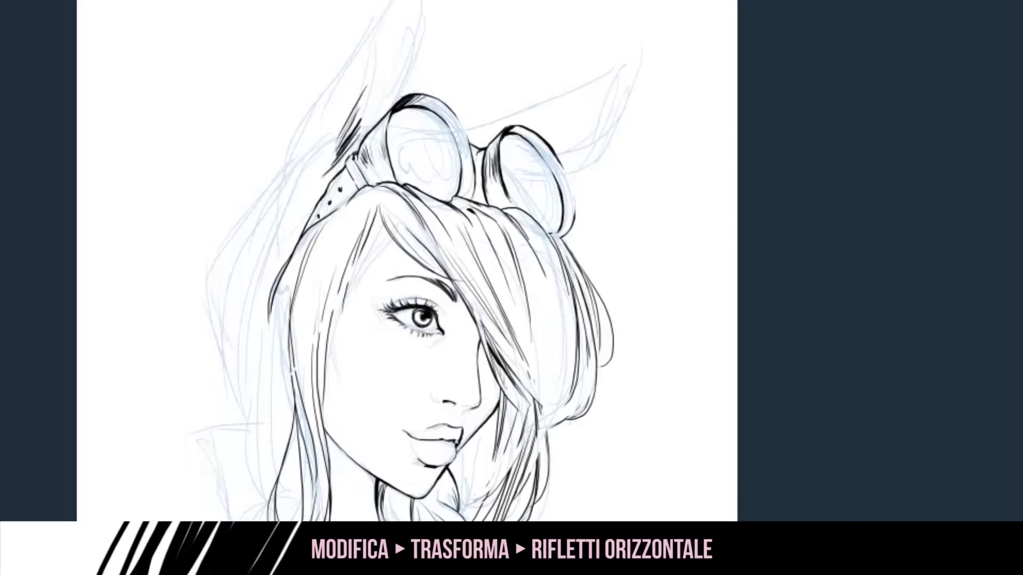
Hatch the hair beside the goggles and ink the left ear tip, checking against the sketch.
mouse_move(357, 88)
left_mouse_down()
mouse_move(334, 134)
mouse_move(329, 183)
left_mouse_up()
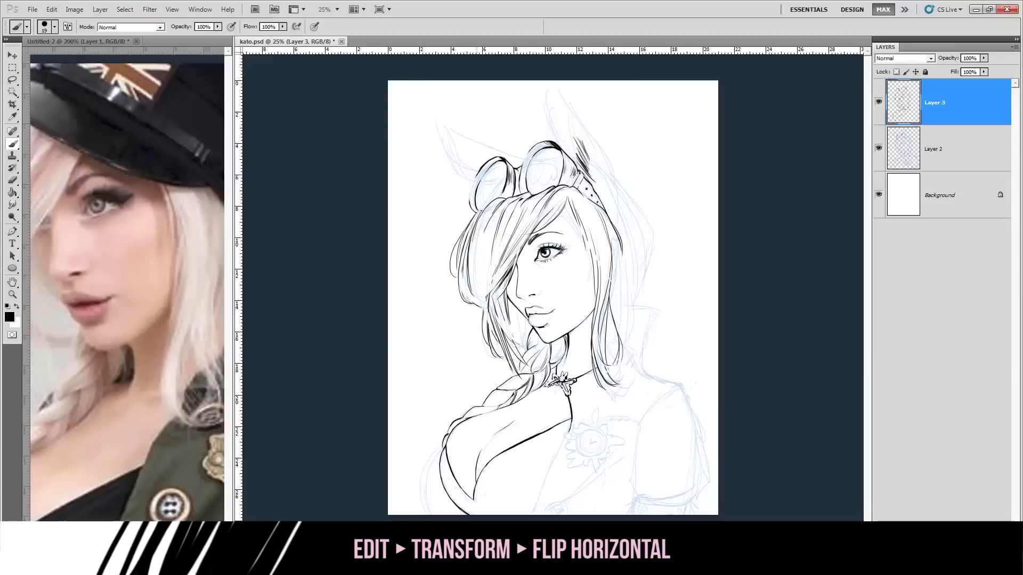
mouse_move(450, 160)
left_mouse_down()
mouse_move(429, 126)
mouse_move(520, 159)
left_mouse_up()
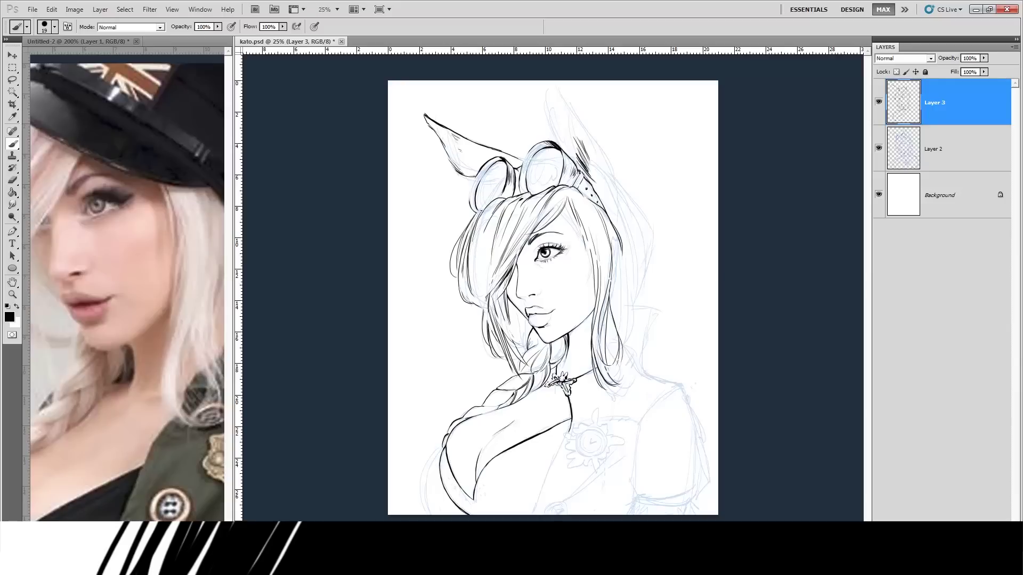
left_click(878, 148)
left_click(878, 148)
Ink the right ear's outer edge from the tip downward.
left_click_drag(554, 127, 563, 149)
left_click_drag(551, 85, 589, 152)
left_click_drag(564, 95, 619, 198)
key("e")
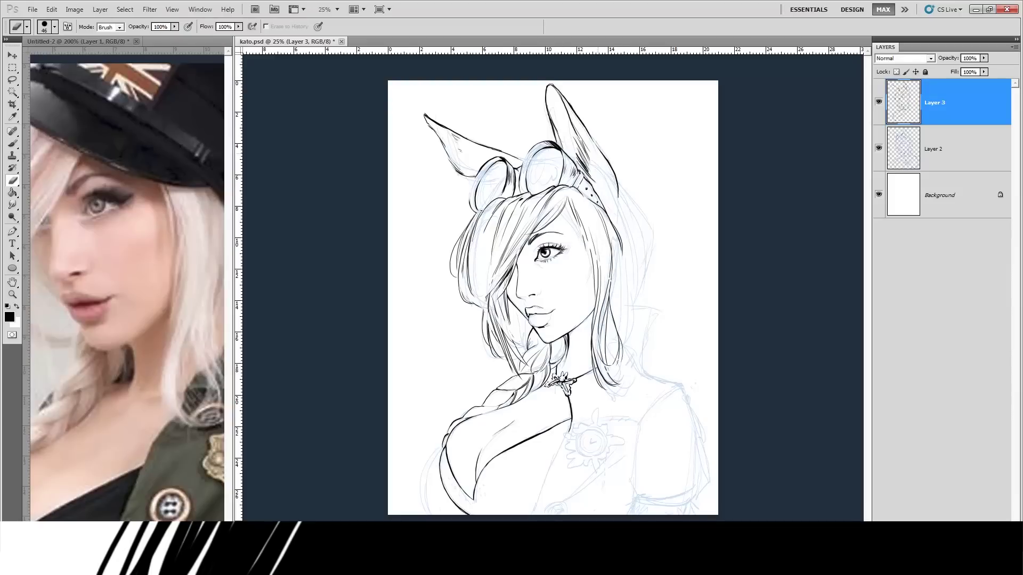
key("b")
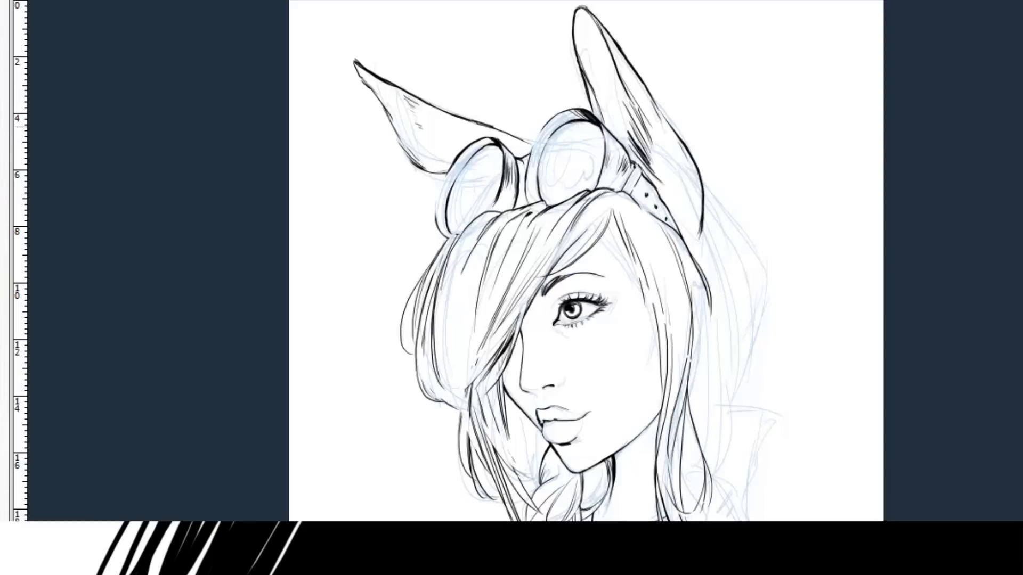
Hatch densely inside the right ear and fill a solid black patch there.
mouse_move(610, 126)
left_mouse_down()
mouse_move(642, 166)
mouse_move(631, 147)
left_mouse_up()
left_click_drag(618, 103, 642, 149)
key("ctrl+z")
key("ctrl+z")
key("ctrl+z")
key("ctrl+z")
key("ctrl+z")
key("ctrl+z")
key("ctrl+z")
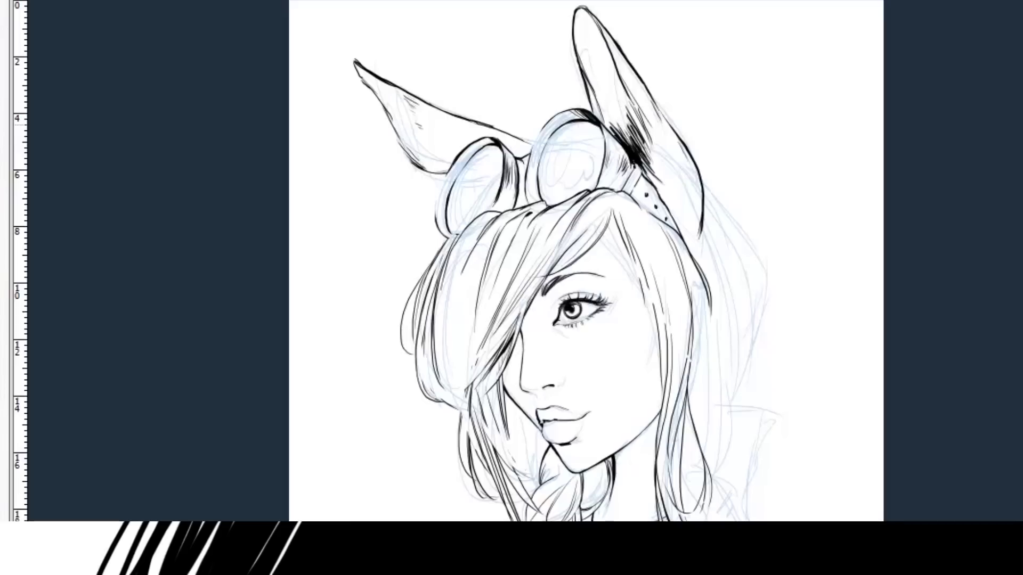
left_click_drag(621, 133, 628, 152)
scroll(632, 104, "up", 1)
scroll(632, 104, "up", 2)
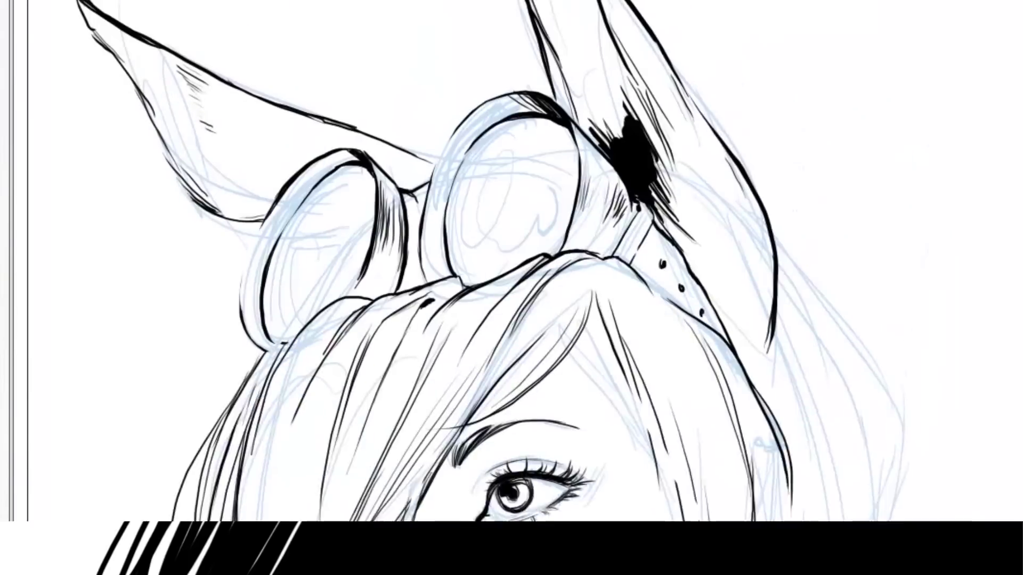
scroll(632, 104, "up", 1)
Erase the black ear patch down to thin streaks and add small marks at the ear tip.
left_click_drag(600, 154, 639, 211)
mouse_move(634, 144)
left_mouse_down()
mouse_move(645, 197)
mouse_move(664, 224)
mouse_move(658, 198)
mouse_move(663, 205)
mouse_move(685, 264)
left_mouse_up()
left_click_drag(637, 189, 669, 246)
left_click_drag(630, 159, 656, 221)
mouse_move(623, 131)
left_mouse_down()
mouse_move(636, 186)
mouse_move(650, 184)
mouse_move(634, 150)
left_mouse_up()
mouse_move(671, 110)
left_mouse_down()
mouse_move(687, 144)
mouse_move(683, 130)
left_mouse_up()
left_click_drag(546, 113, 516, 2)
left_click_drag(528, 47, 514, 1)
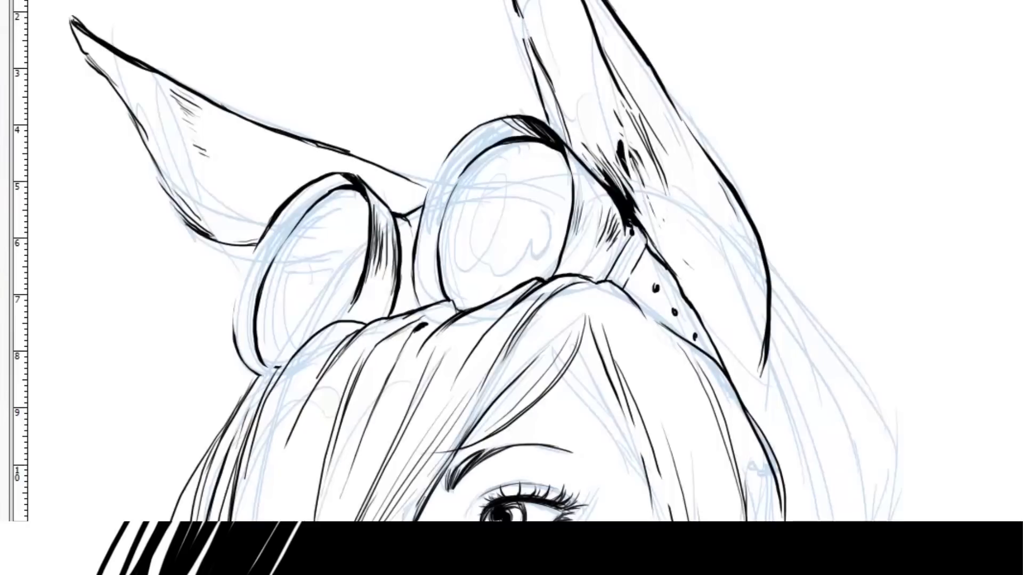
mouse_move(532, 8)
left_mouse_down()
mouse_move(524, 1)
mouse_move(525, 40)
mouse_move(541, 36)
mouse_move(512, 8)
mouse_move(567, 119)
mouse_move(549, 128)
mouse_move(535, 110)
left_mouse_up()
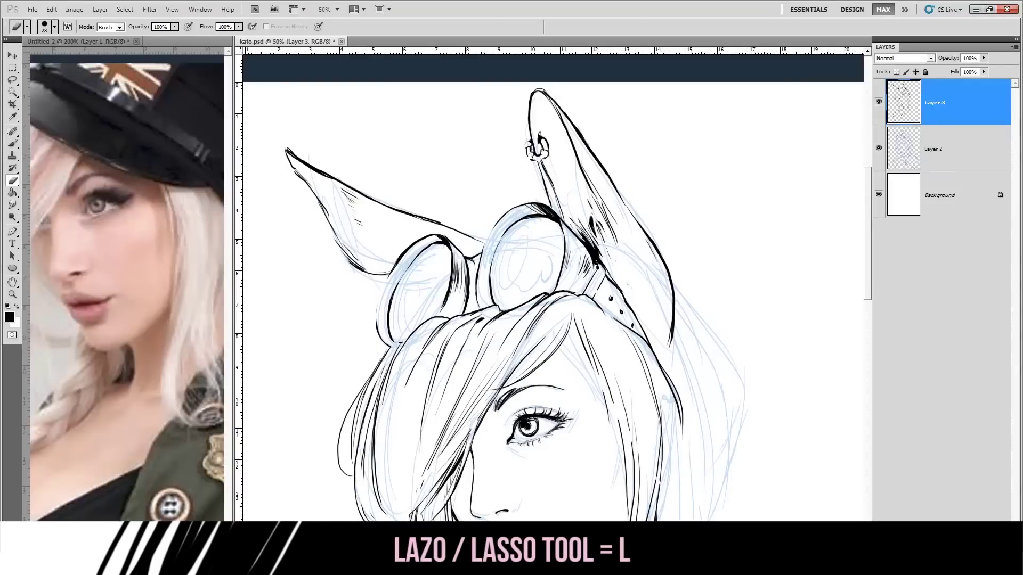
Commit the earring transform, ink the goggle-strap buckle, and zoom out to the whole figure.
key("Return")
key("b")
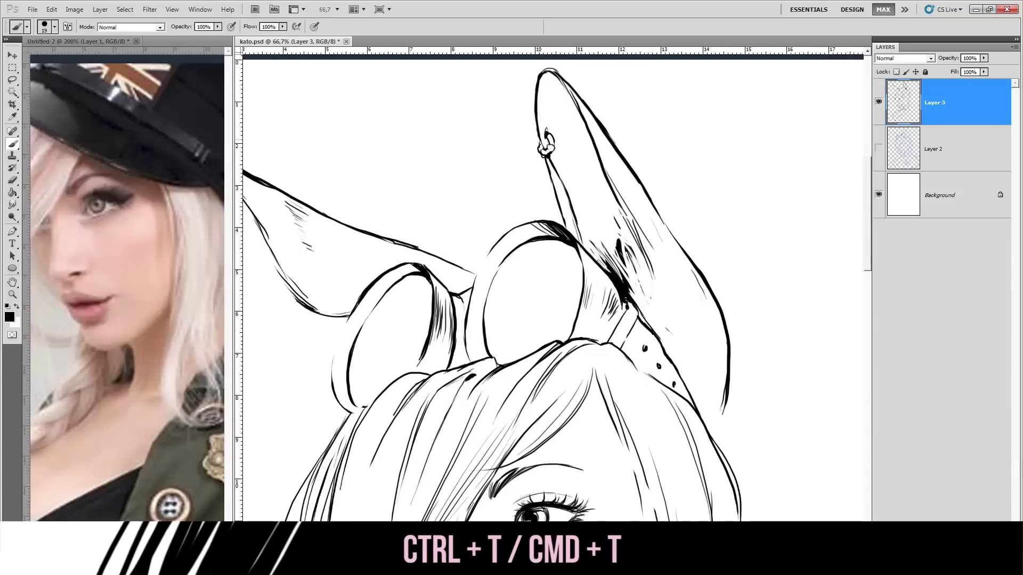
key("e")
key("b")
key("e")
mouse_move(615, 338)
left_mouse_down()
mouse_move(631, 324)
mouse_move(626, 346)
left_mouse_up()
key("b")
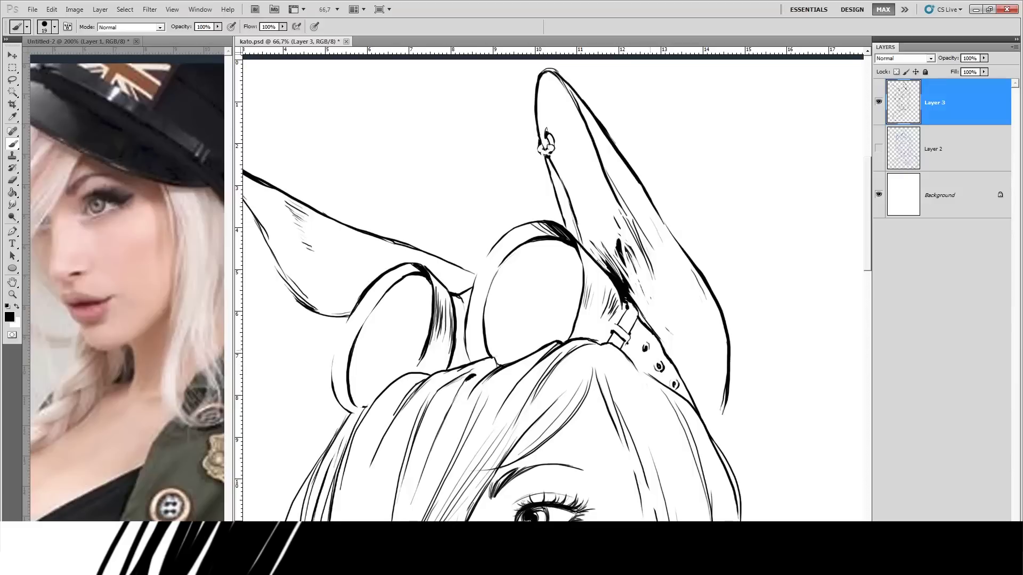
key("e")
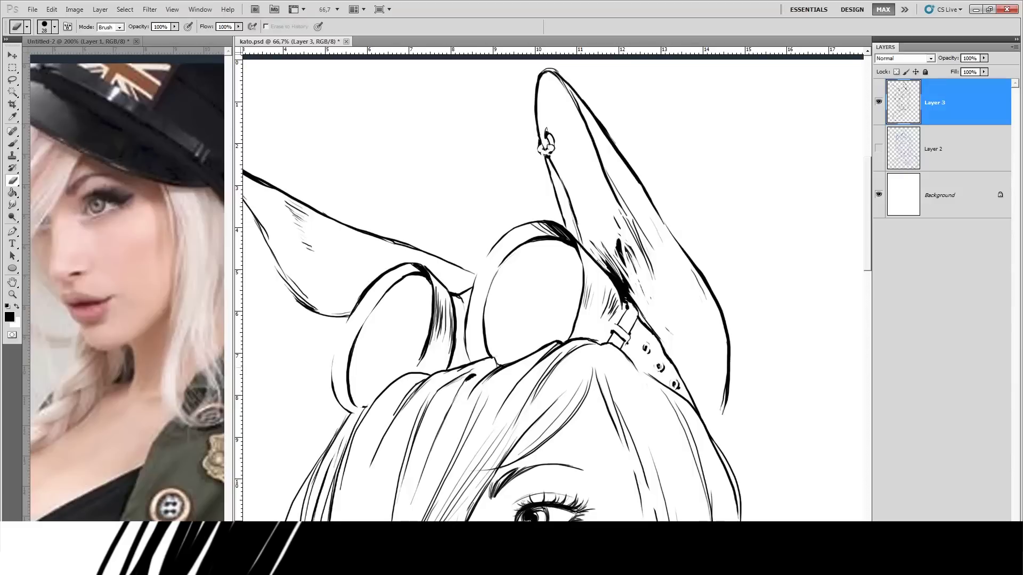
key("b")
key("ctrl+minus")
key("ctrl+minus")
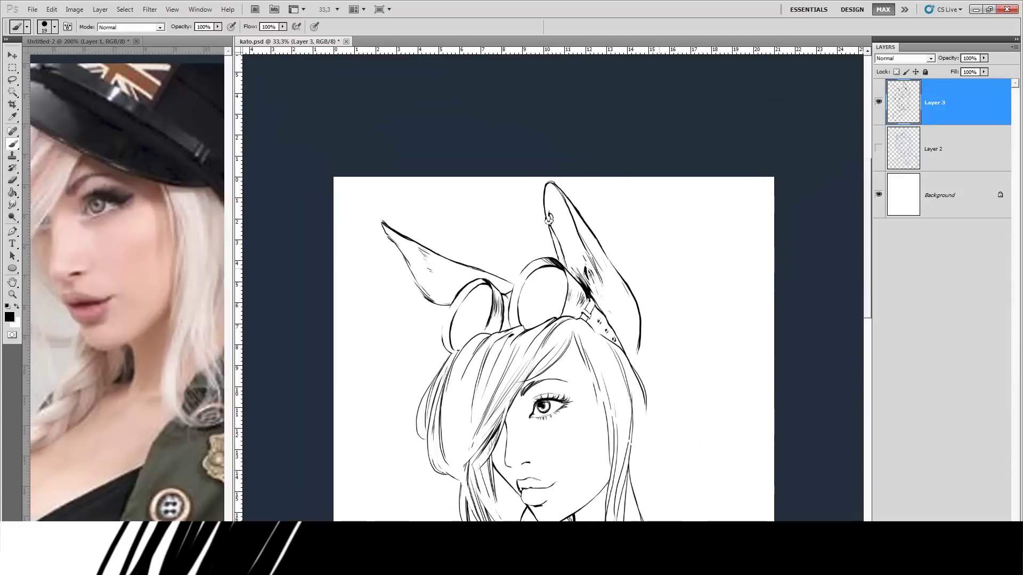
key("e")
key("ctrl+minus")
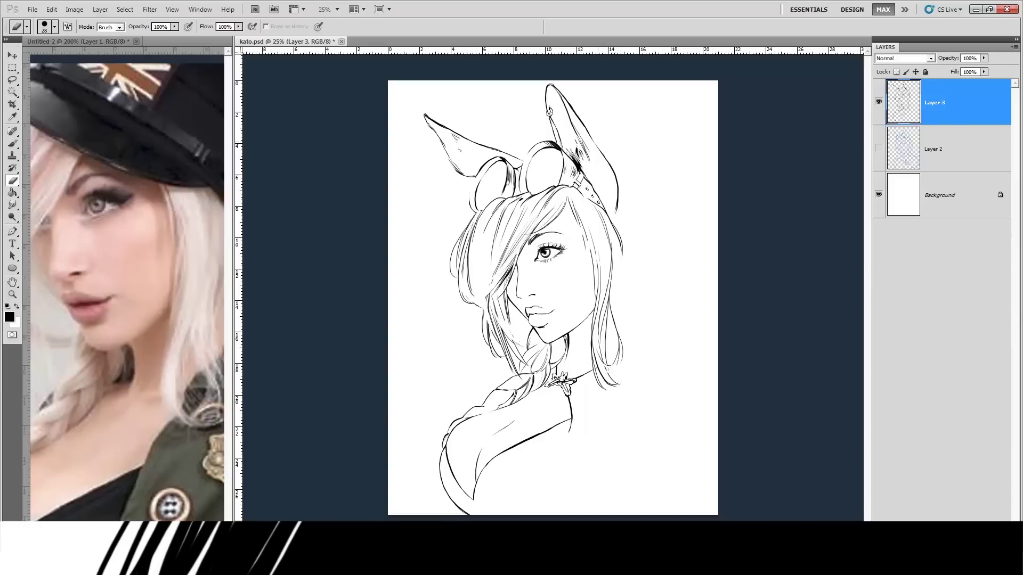
With the sketch shown, ink the right ear and hair edge down to the shoulder.
key("b")
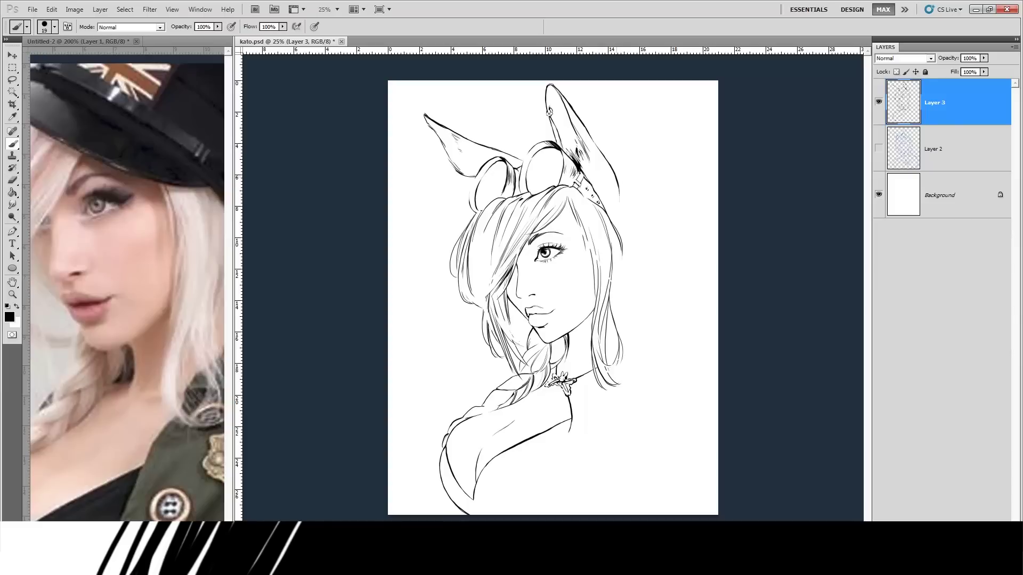
left_click(879, 148)
left_click_drag(618, 205, 630, 258)
mouse_move(618, 184)
left_mouse_down()
mouse_move(654, 256)
mouse_move(653, 283)
left_mouse_up()
left_click_drag(646, 214, 621, 339)
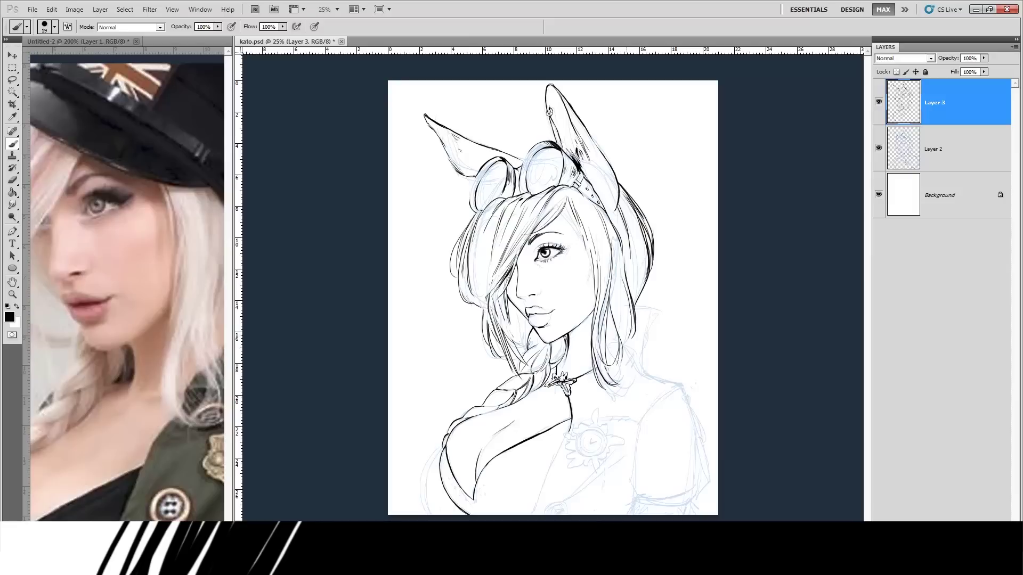
key("e")
key("b")
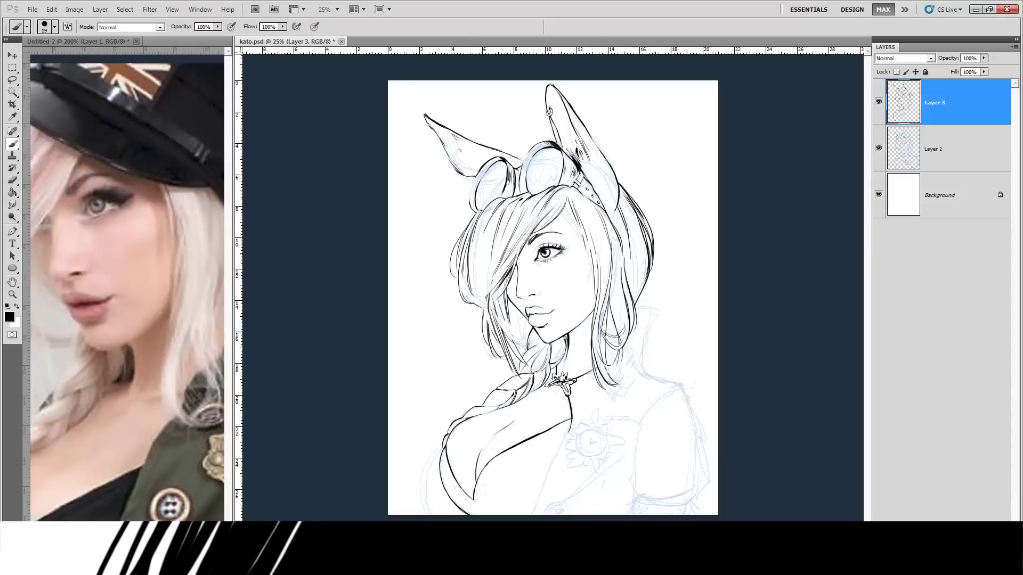
key("e")
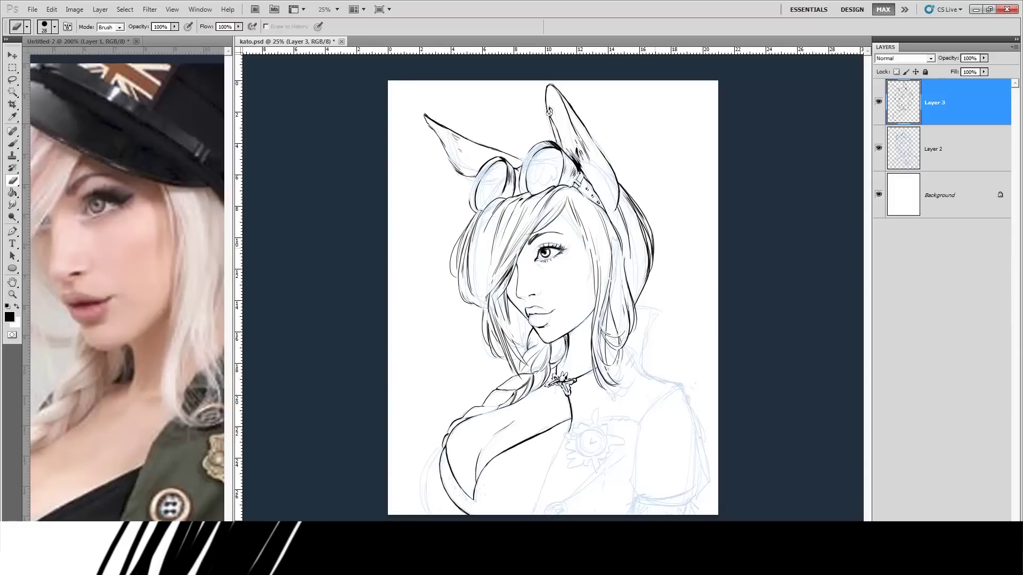
key("b")
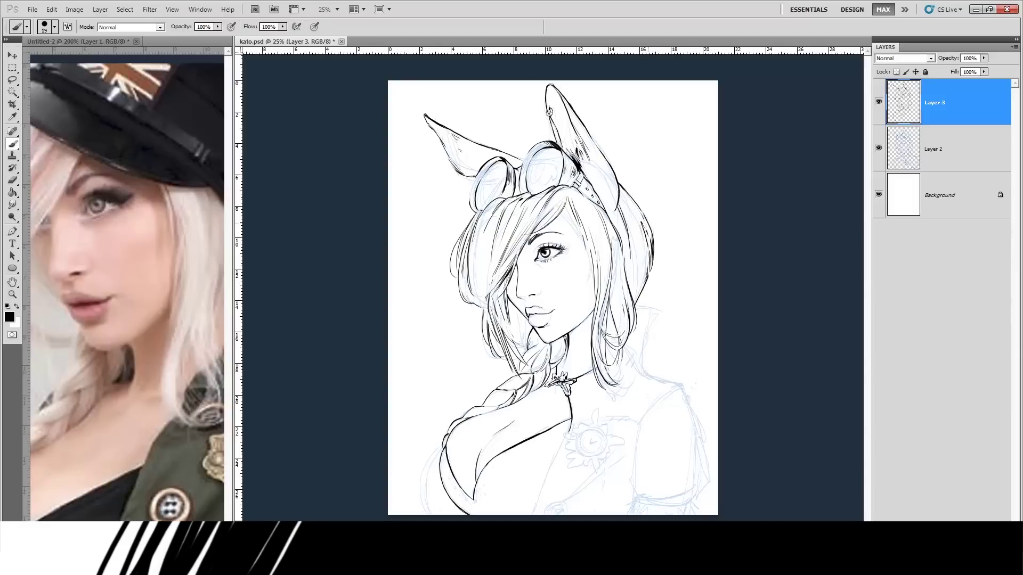
Ink the right hair end, collar line and right shoulder line, then zoom in on the neck.
left_click_drag(654, 243, 654, 302)
key("ctrl+z")
key("e")
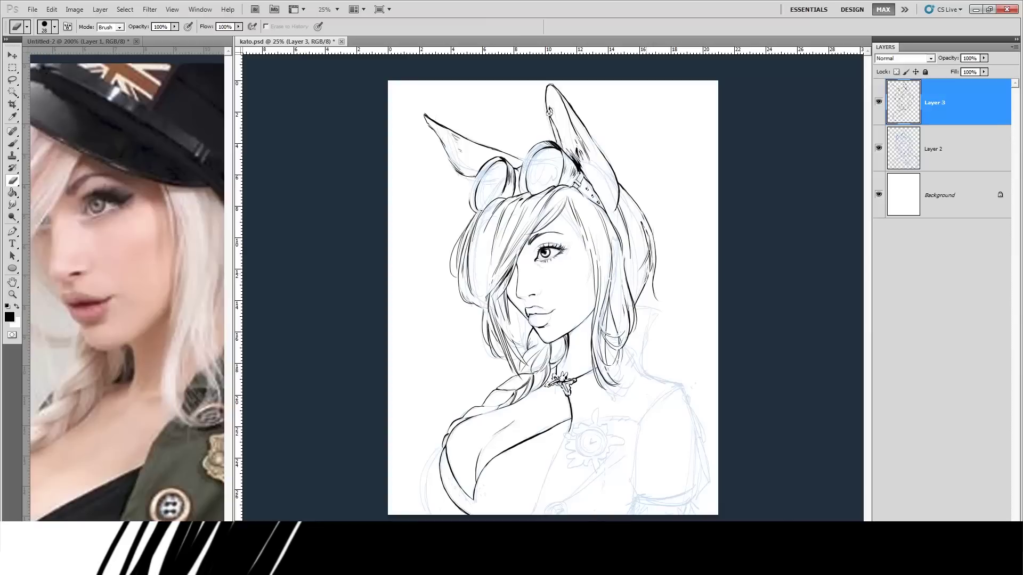
key("b")
key("e")
key("b")
left_click_drag(655, 272, 645, 360)
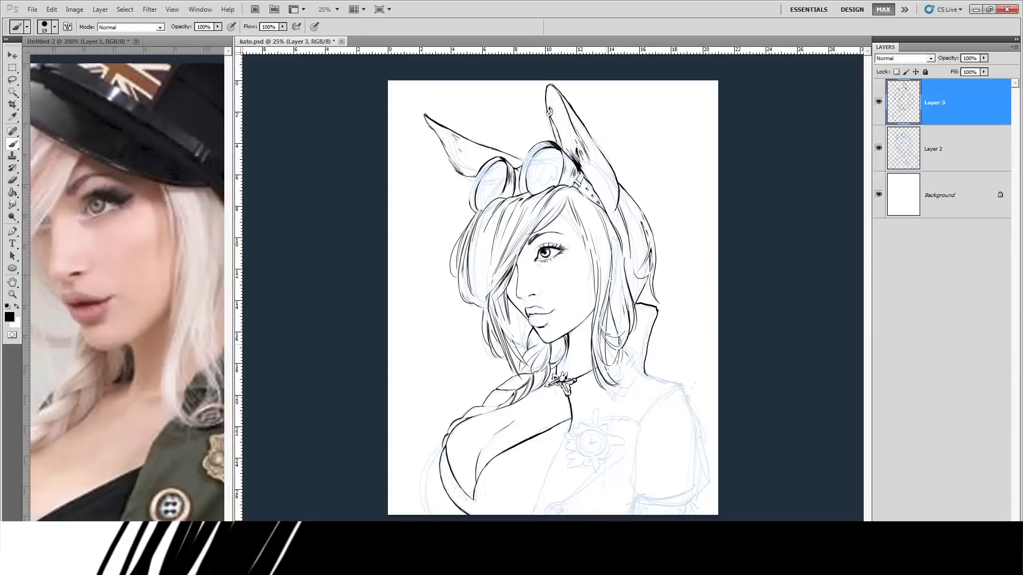
left_click_drag(643, 374, 682, 387)
key("e")
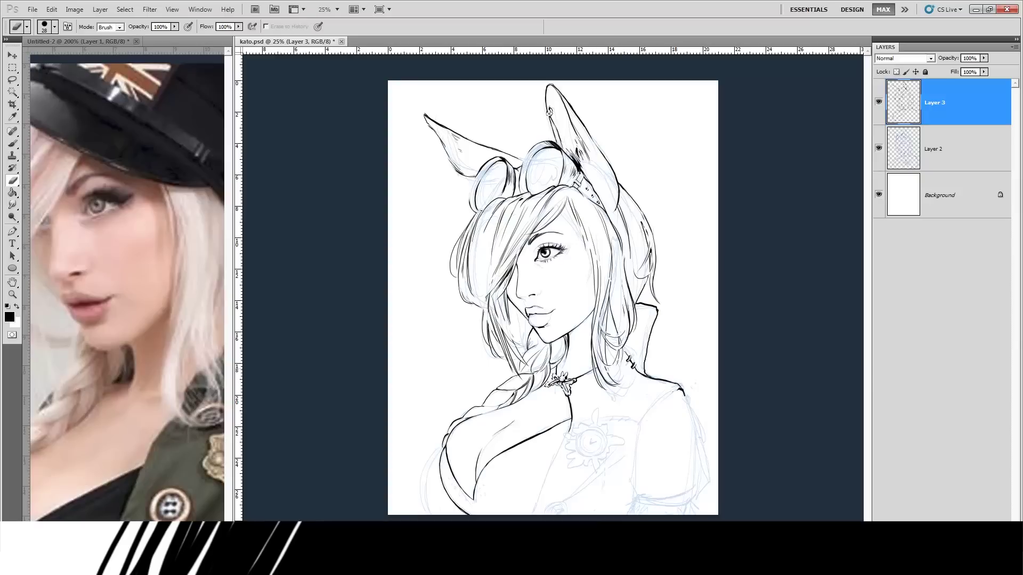
key("b")
key("ctrl+plus")
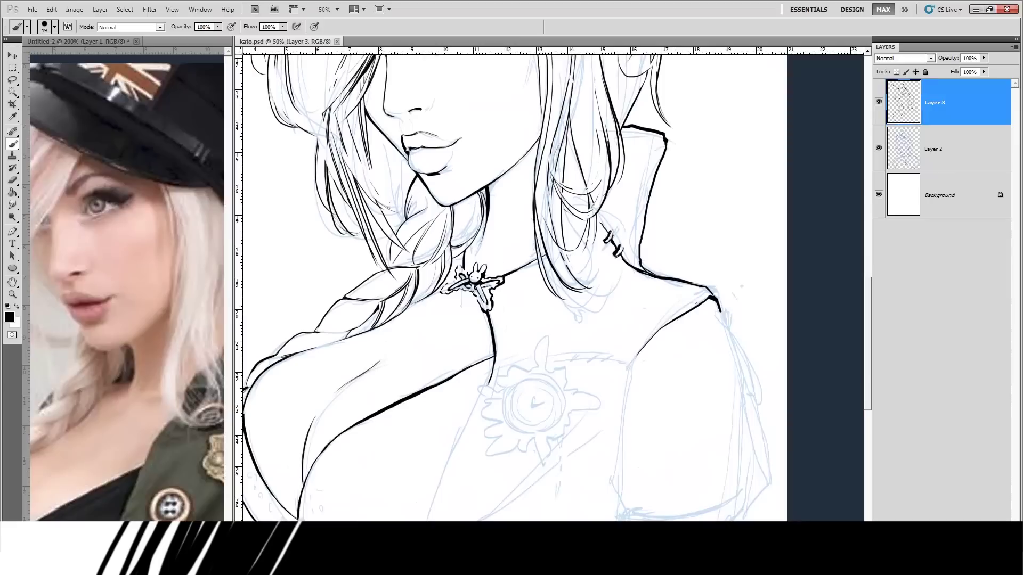
Paste the pocket-watch photo, enlarge and tilt it onto the chest, and desaturate it to grey.
key("l")
key("ctrl+v")
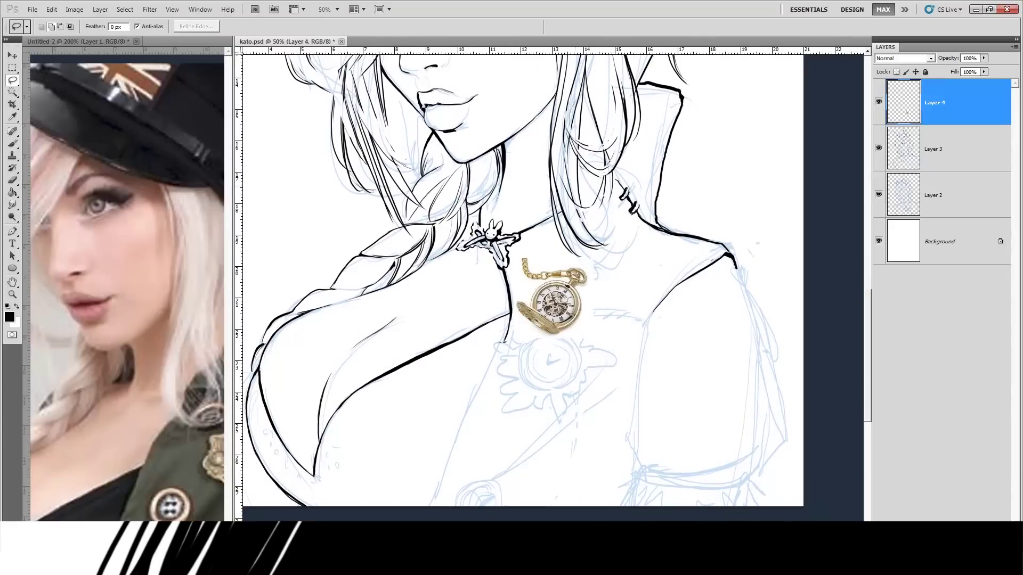
key("ctrl+t")
mouse_move(597, 337)
left_mouse_down()
mouse_move(640, 384)
mouse_move(653, 381)
mouse_move(544, 361)
left_mouse_up()
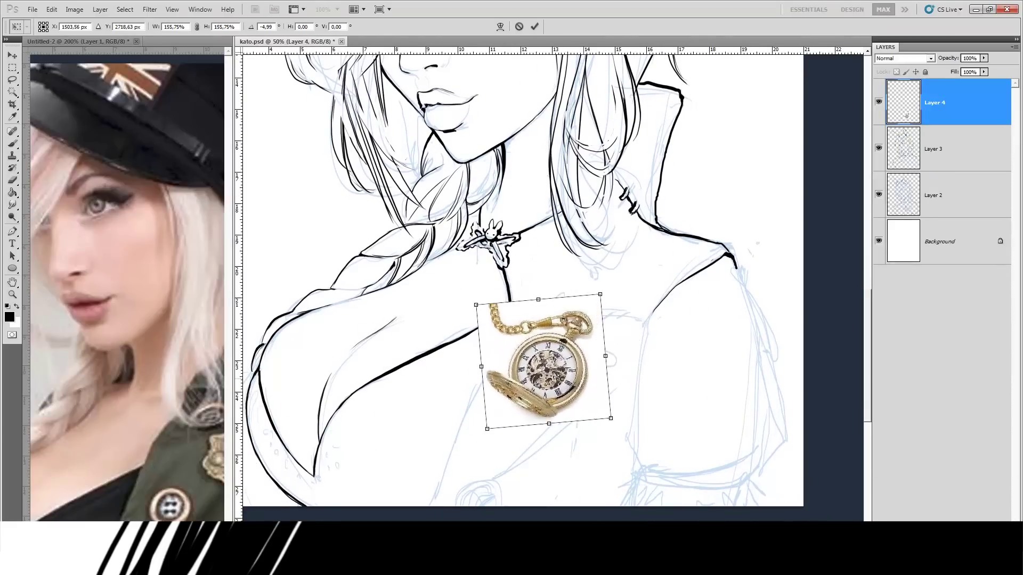
key("Return")
left_click(124, 9)
left_click(135, 31)
key("ctrl+u")
left_click_drag(584, 269, 530, 269)
key("Return")
Apply Levels to the watch with input black about 54, midtone 1.00, and white 207.
key("ctrl+l")
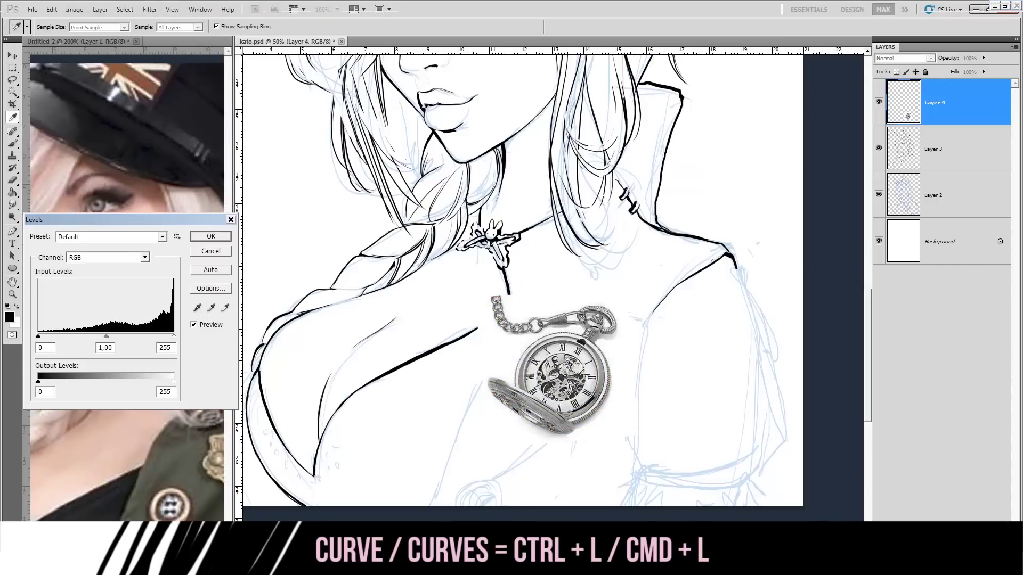
left_click_drag(106, 219, 370, 175)
mouse_move(369, 292)
left_mouse_down()
mouse_move(328, 292)
mouse_move(350, 294)
left_mouse_up()
key("Tab")
left_click_drag(508, 323, 470, 324)
key("Tab")
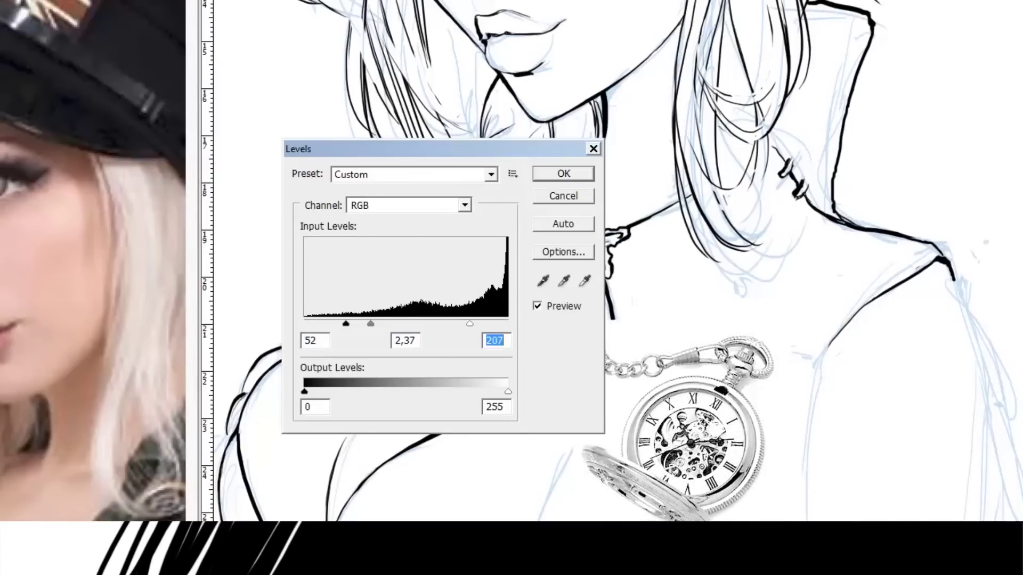
left_click_drag(370, 324, 408, 324)
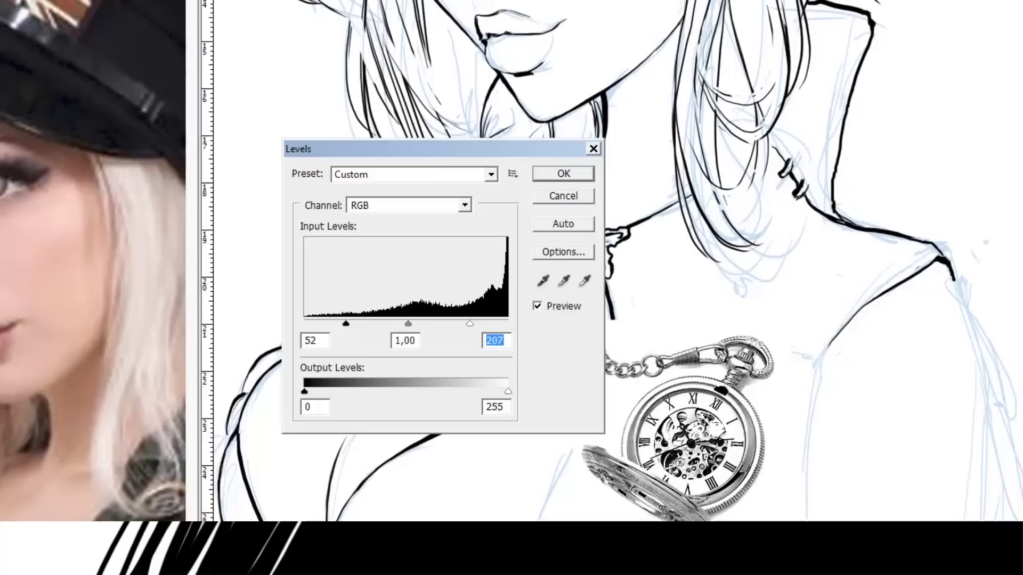
key("shift+Tab")
mouse_move(346, 324)
left_mouse_down()
mouse_move(366, 323)
mouse_move(354, 323)
left_mouse_up()
key("shift+Tab")
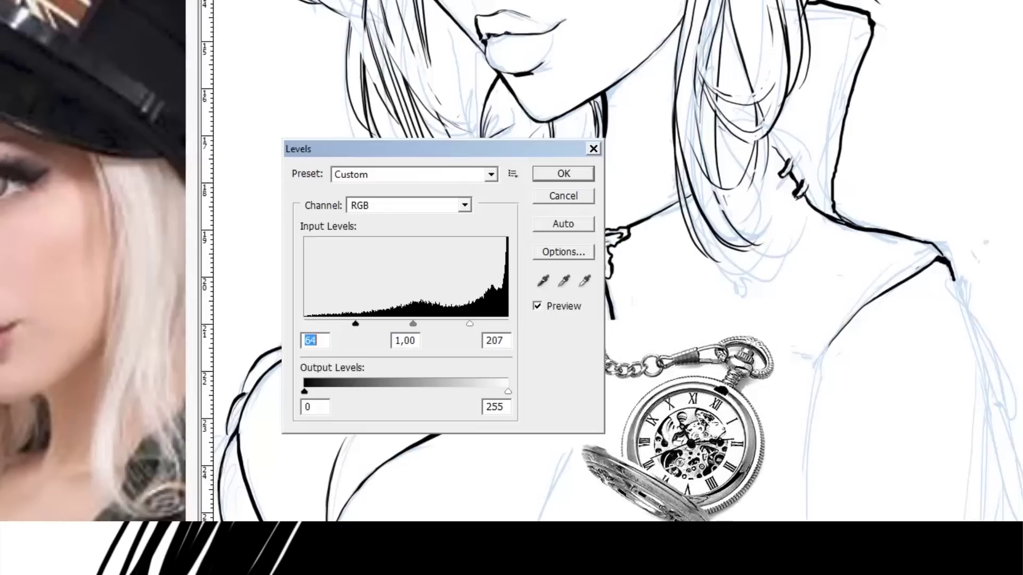
key("Return")
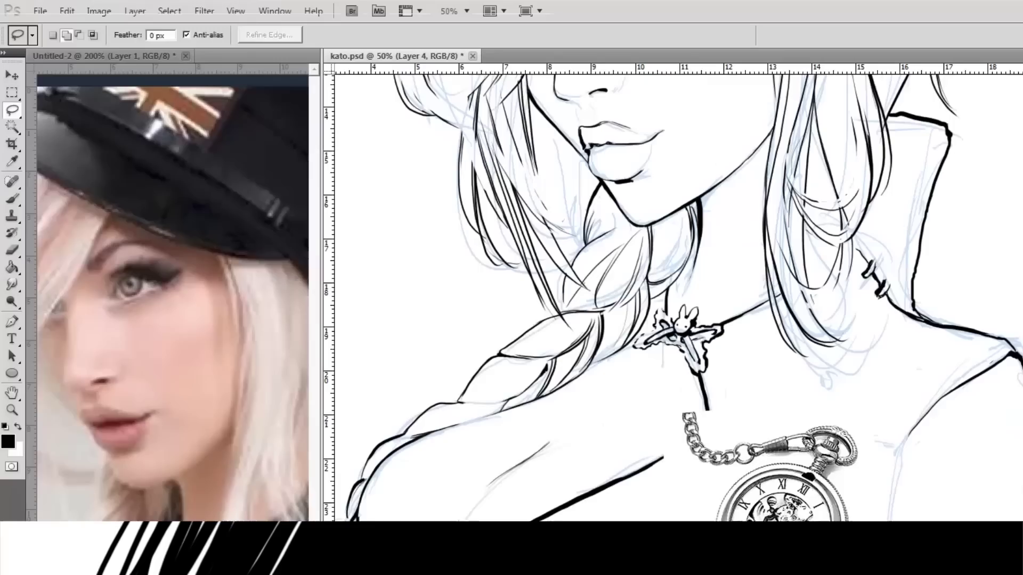
Select the white background with Color Range at Fuzziness 153 and cut it out.
left_click(169, 11)
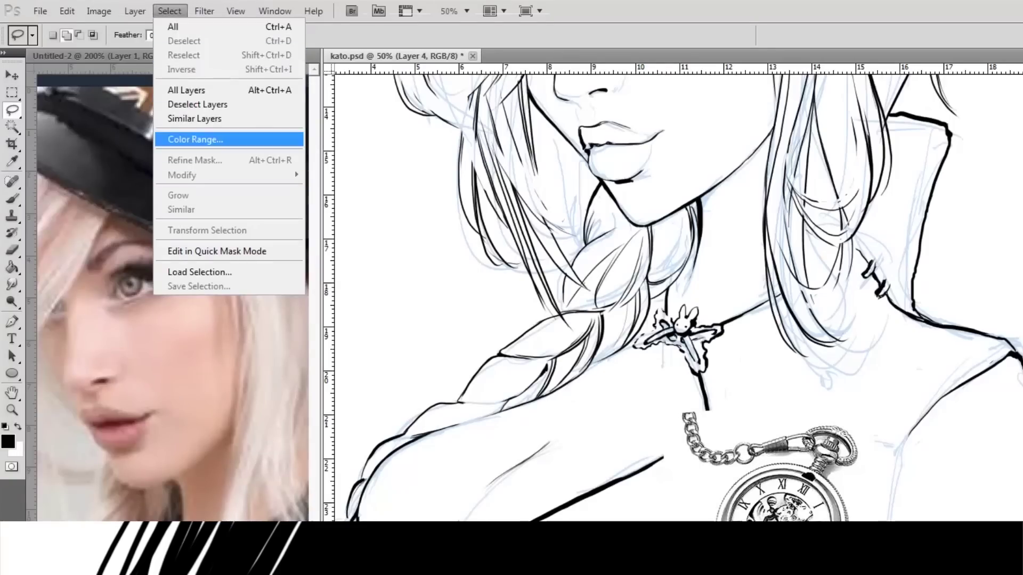
left_click(195, 139)
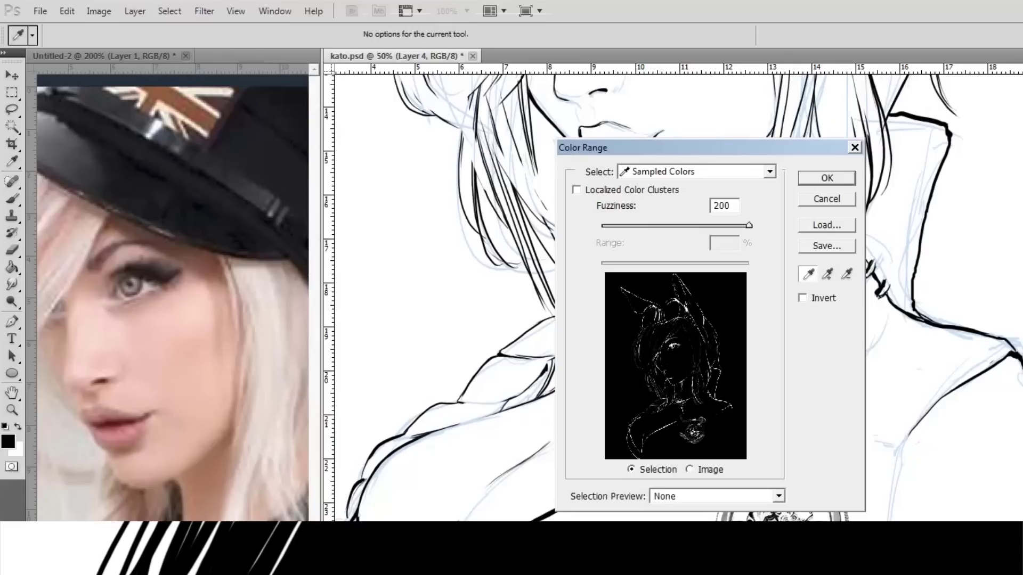
left_click_drag(749, 226, 714, 225)
key("Return")
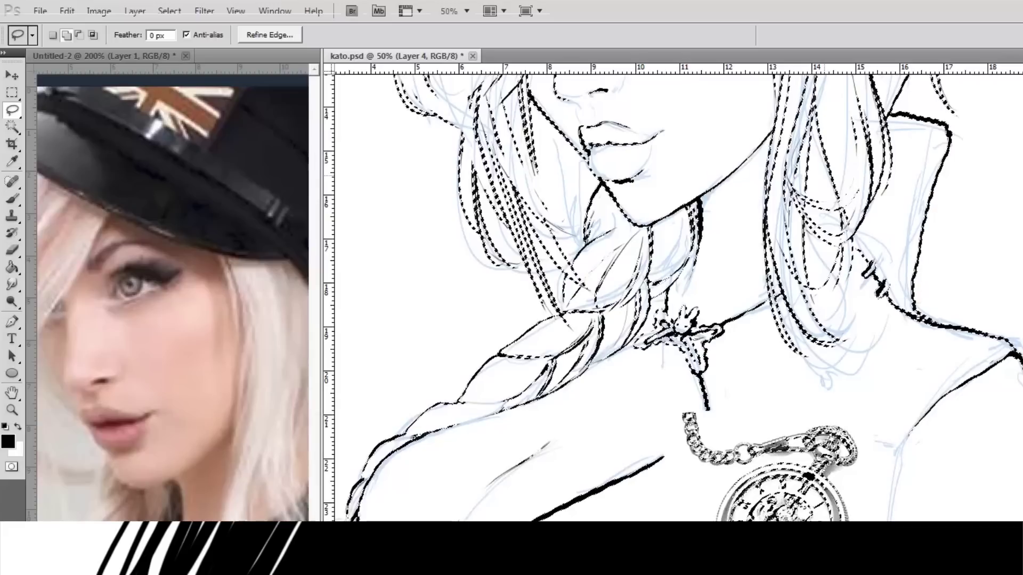
key("alt+BackSpace")
key("ctrl+d")
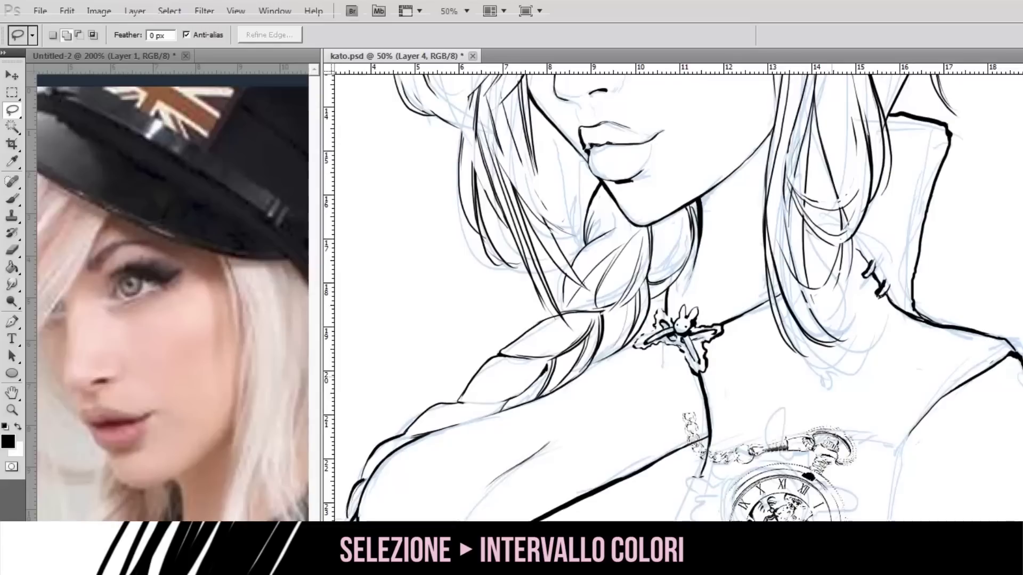
Erase the watch chain and nudge the watch up and left on the chest.
key("e")
mouse_move(686, 414)
left_mouse_down()
mouse_move(702, 455)
mouse_move(793, 449)
left_mouse_up()
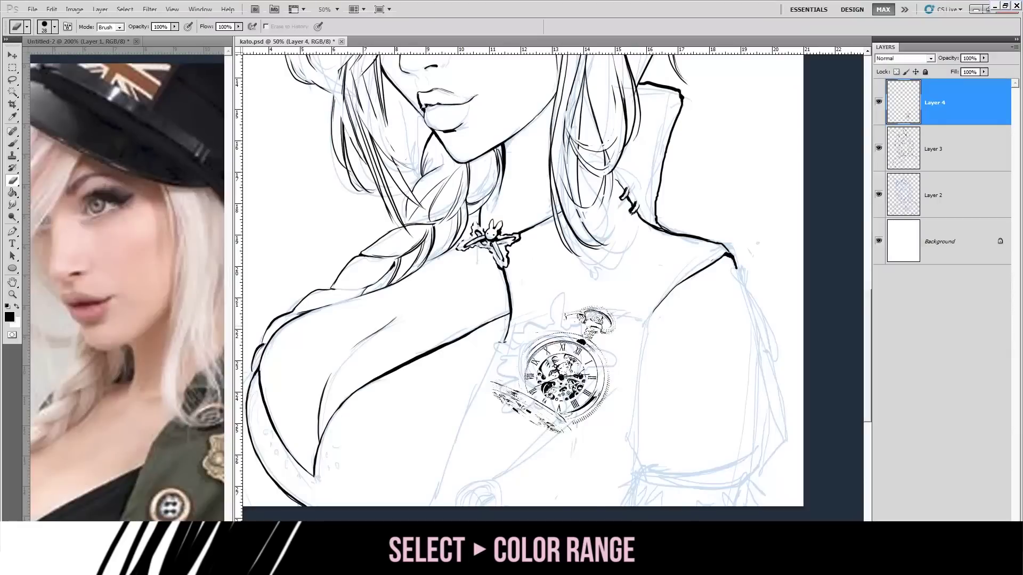
mouse_move(608, 333)
left_mouse_down()
mouse_move(570, 315)
mouse_move(580, 308)
left_mouse_up()
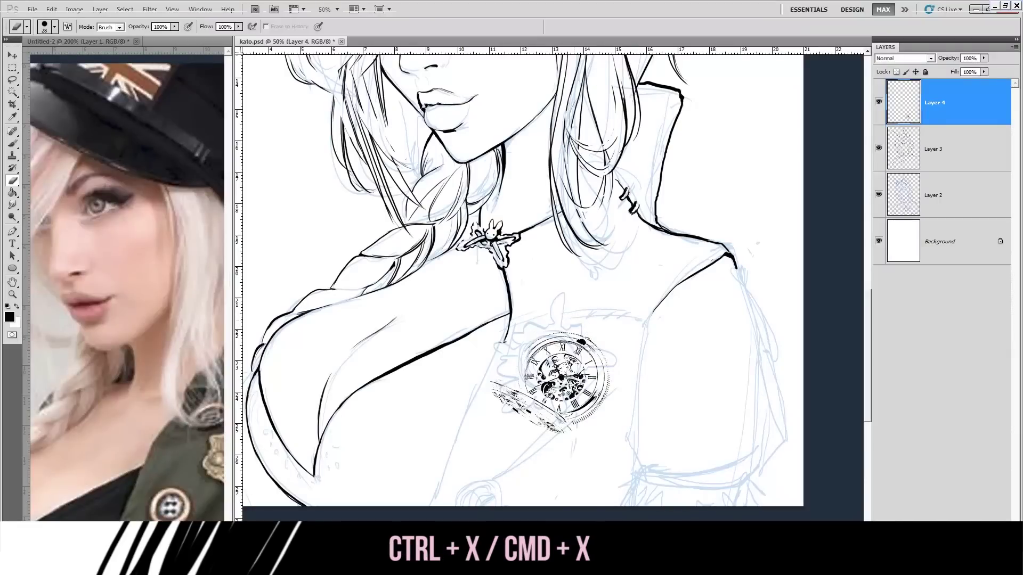
key("v")
left_click_drag(563, 376, 546, 365)
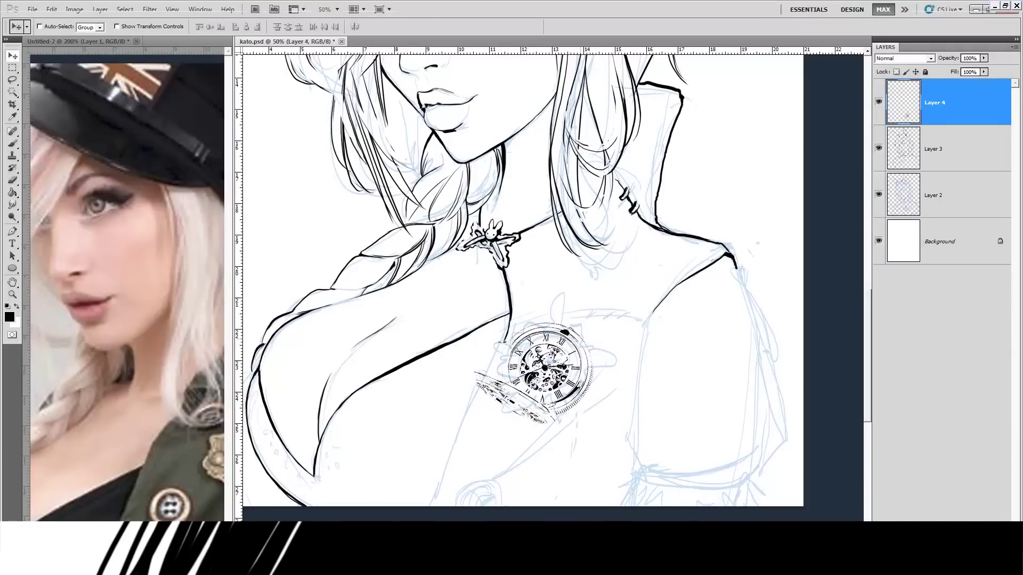
Zoom in and erase the watch's open lid and chain detail.
key("ctrl+plus")
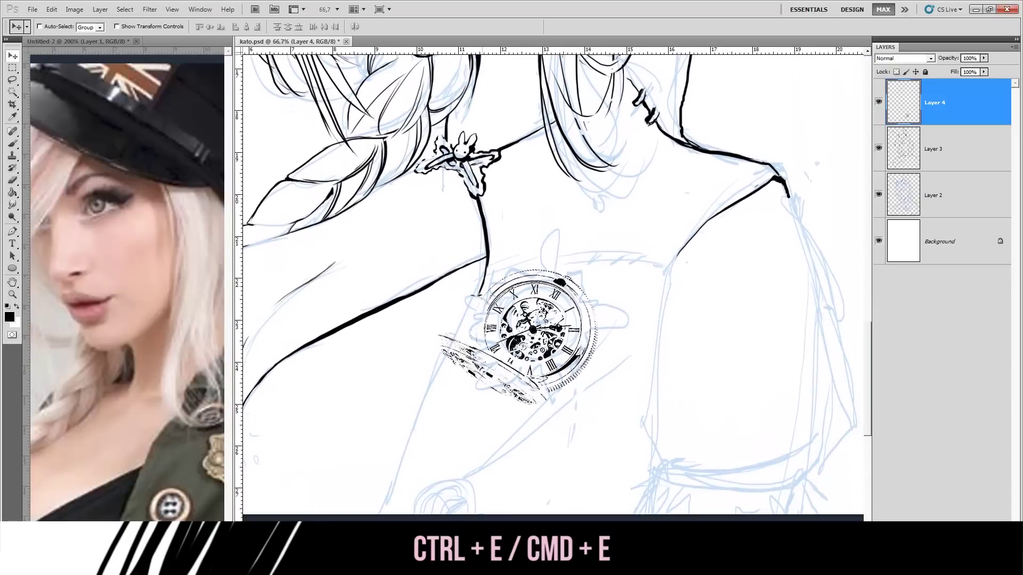
key("e")
mouse_move(445, 346)
left_mouse_down()
mouse_move(459, 368)
mouse_move(488, 352)
mouse_move(504, 365)
mouse_move(506, 389)
mouse_move(536, 403)
mouse_move(512, 370)
left_mouse_up()
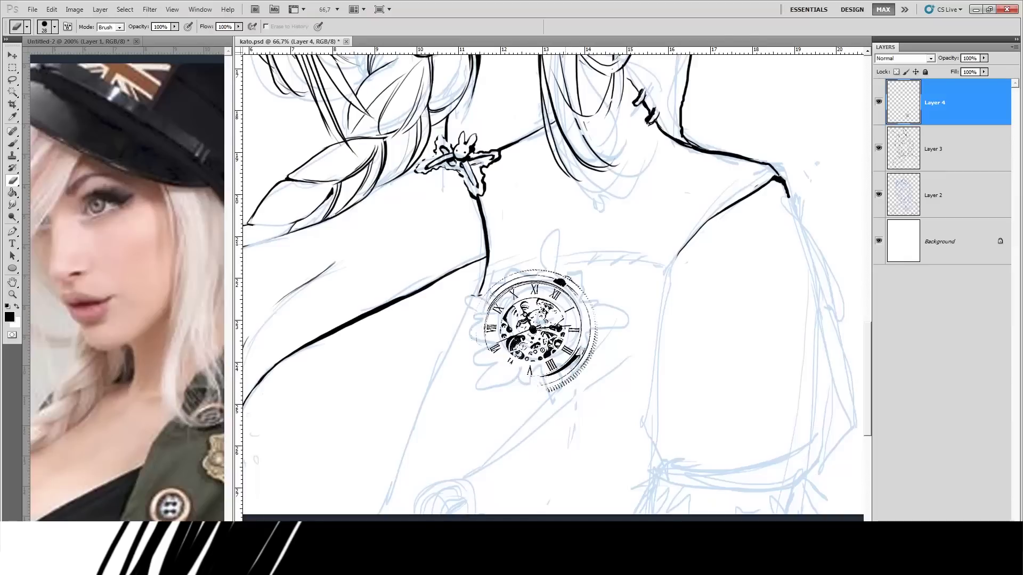
Ink the shoulder line down beside the watch and a dark stroke along its left edge.
key("b")
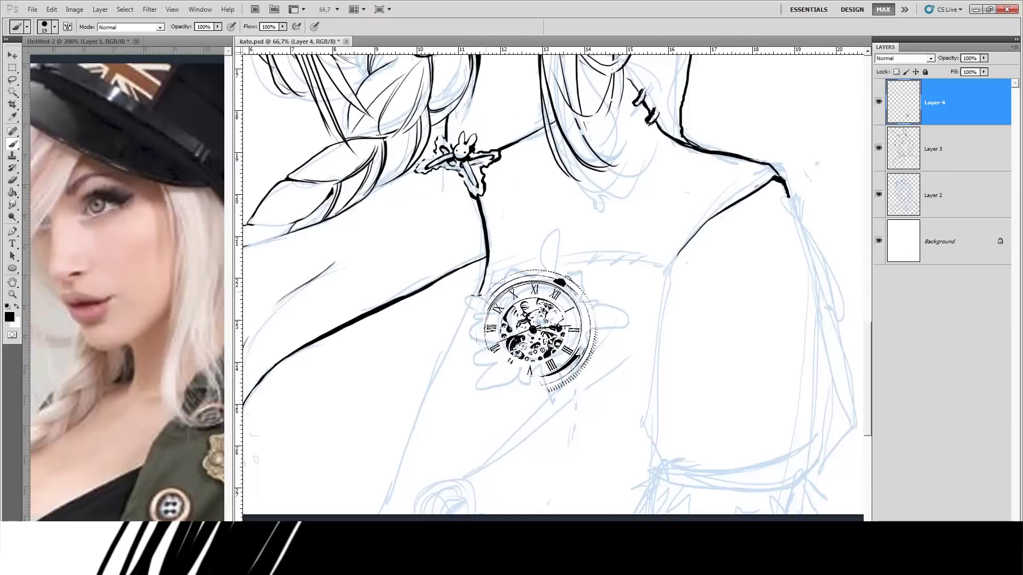
left_click_drag(479, 309, 476, 334)
key("e")
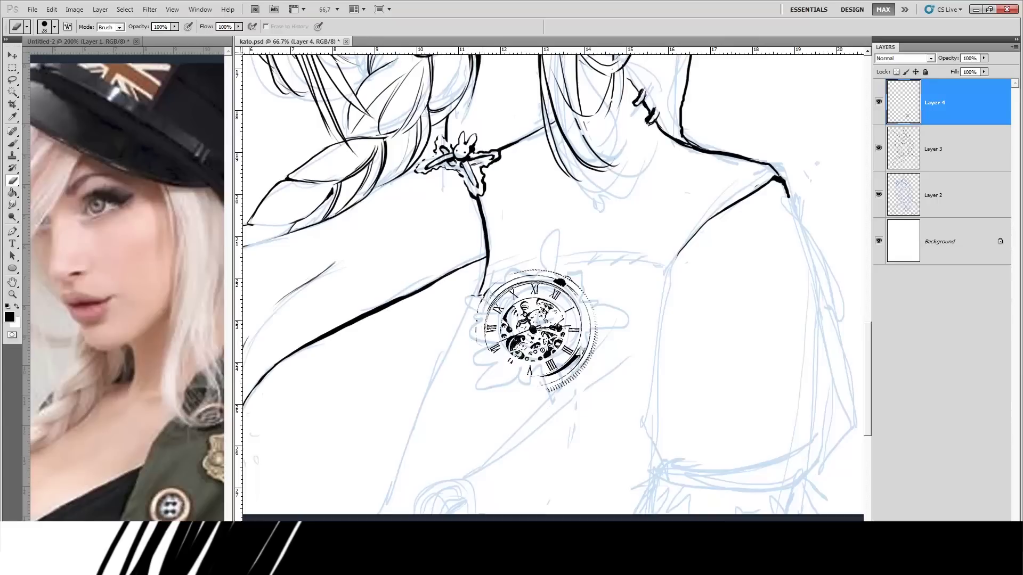
key("b")
left_click_drag(476, 323, 481, 358)
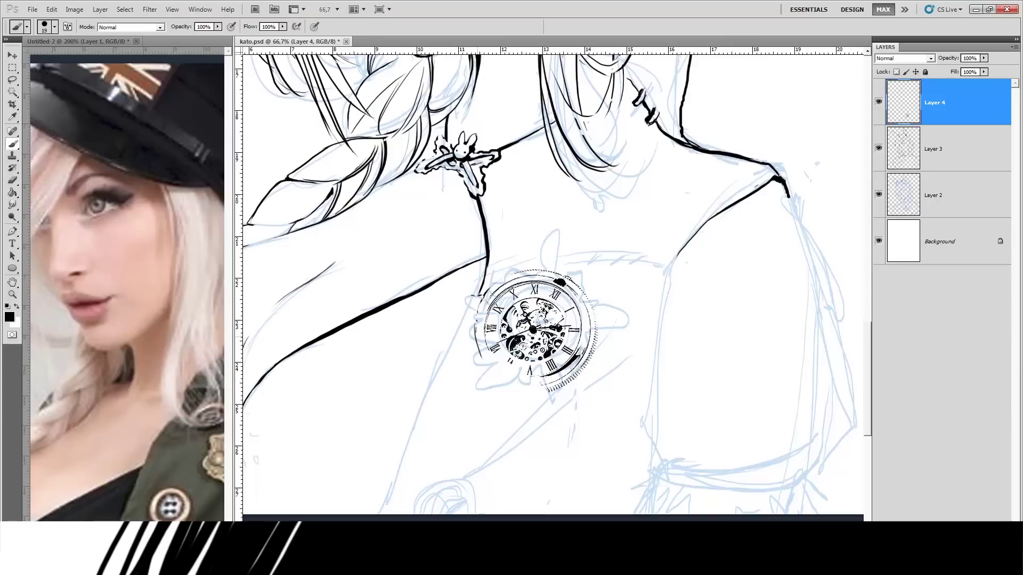
key("e")
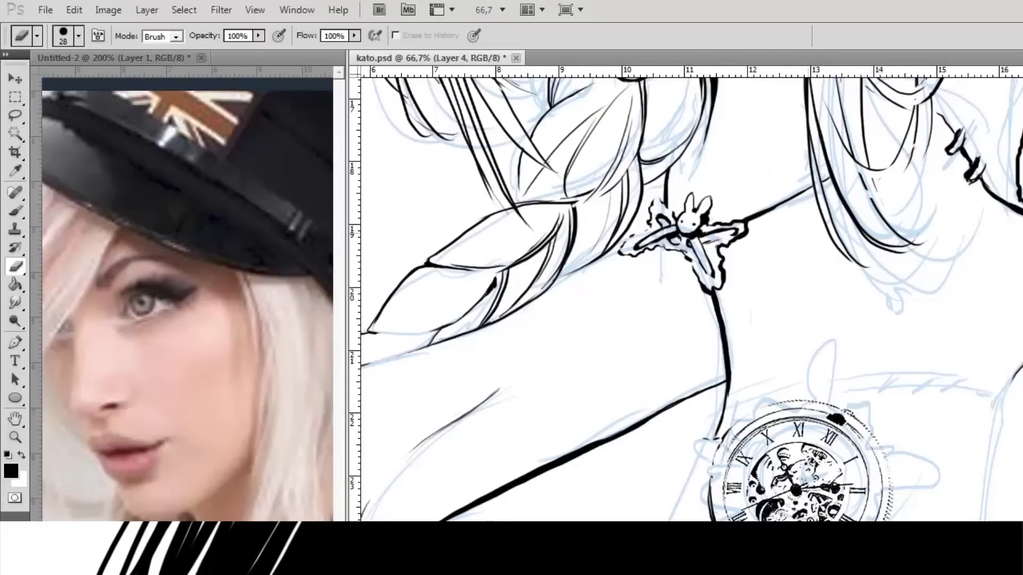
key("r")
mouse_move(831, 373)
left_mouse_down()
mouse_move(874, 463)
mouse_move(853, 480)
left_mouse_up()
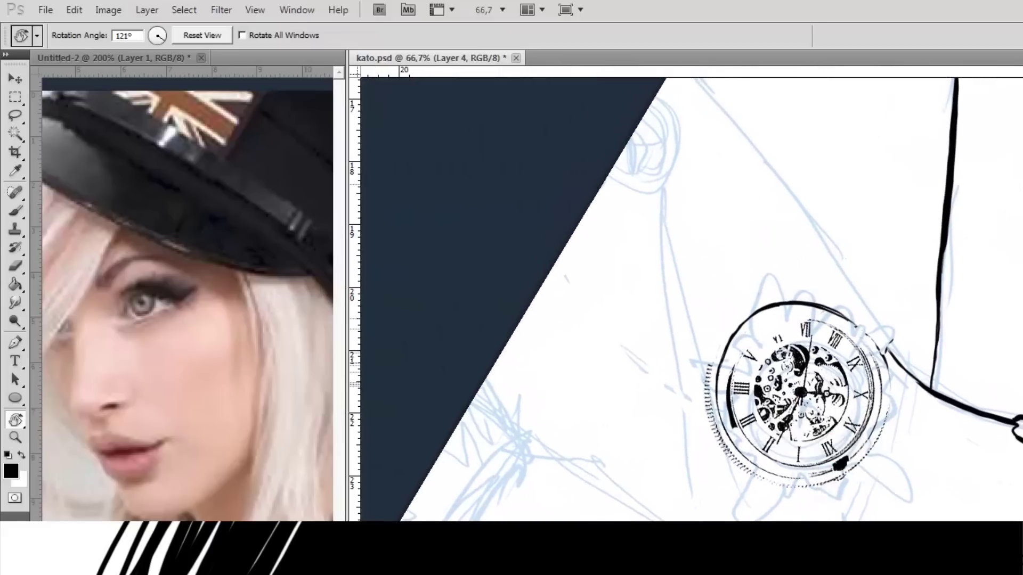
Erase sketch lines above the watch and ink arcs along its upper- and lower-left rim.
key("b")
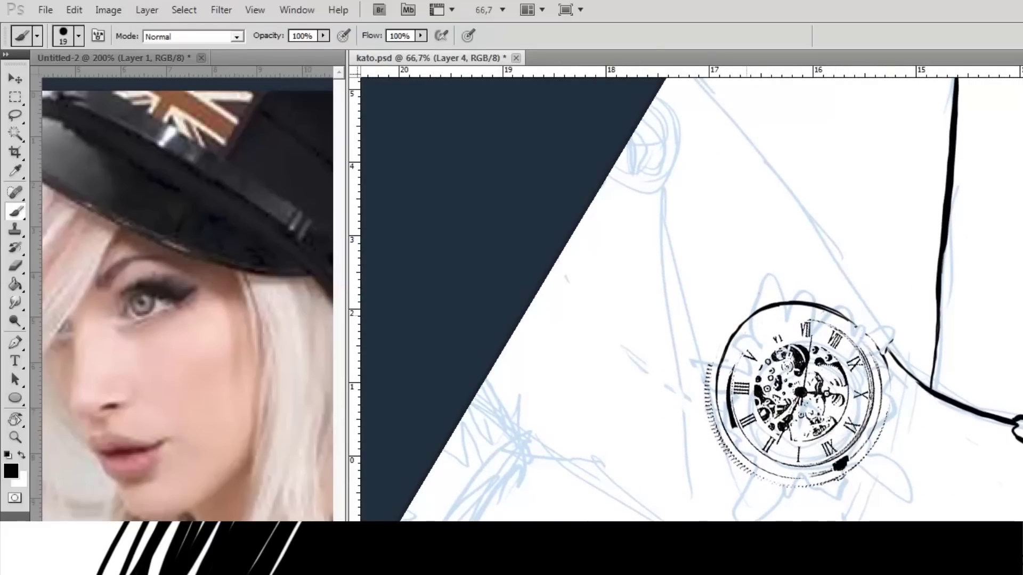
key("e")
mouse_move(482, 240)
left_mouse_down()
mouse_move(517, 208)
mouse_move(562, 211)
mouse_move(544, 209)
left_mouse_up()
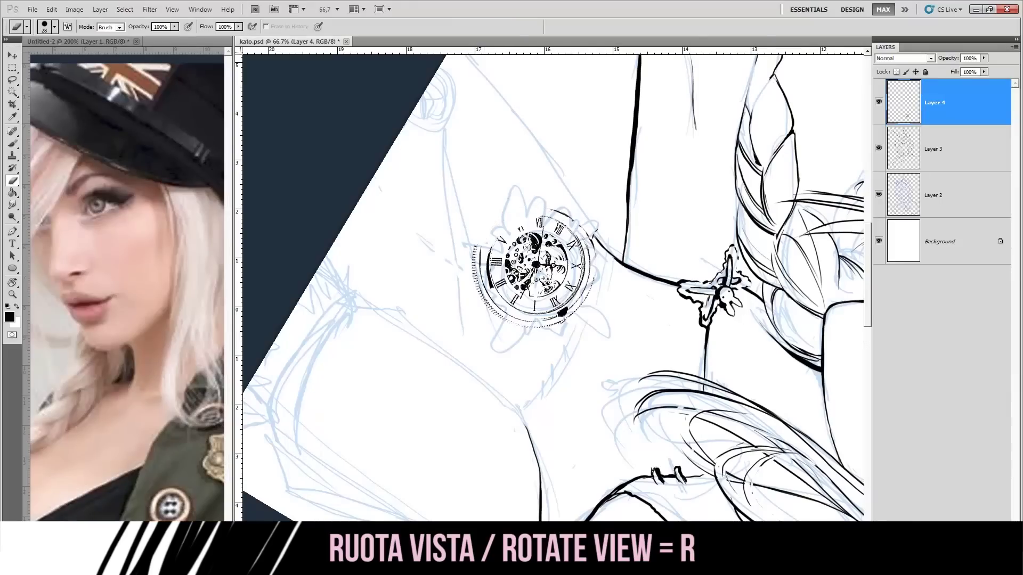
key("b")
mouse_move(480, 263)
left_mouse_down()
mouse_move(486, 229)
mouse_move(530, 206)
left_mouse_up()
mouse_move(473, 249)
left_mouse_down()
mouse_move(474, 275)
mouse_move(503, 320)
left_mouse_up()
Thicken the watch's left and right rim, trim the bottom, and redraw the left inner rim.
key("e")
key("b")
mouse_move(471, 252)
left_mouse_down()
mouse_move(506, 211)
mouse_move(498, 319)
mouse_move(548, 327)
mouse_move(579, 305)
left_mouse_up()
left_click_drag(592, 257, 578, 310)
key("e")
mouse_move(471, 244)
left_mouse_down()
mouse_move(471, 271)
mouse_move(494, 316)
mouse_move(543, 327)
left_mouse_up()
mouse_move(472, 268)
left_mouse_down()
mouse_move(490, 306)
mouse_move(514, 323)
mouse_move(565, 321)
left_mouse_up()
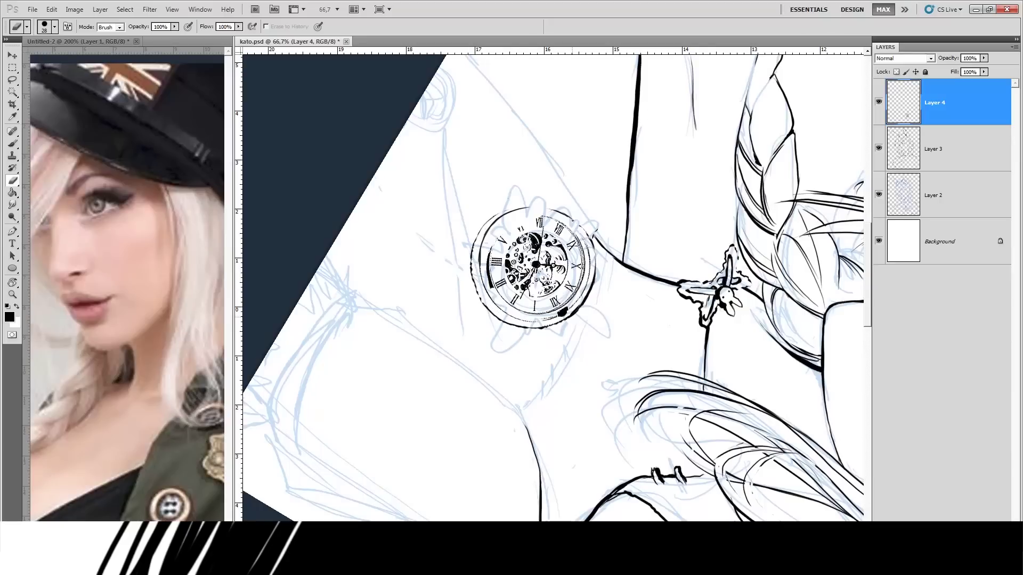
key("b")
key("e")
left_click_drag(491, 274, 499, 233)
key("b")
key("e")
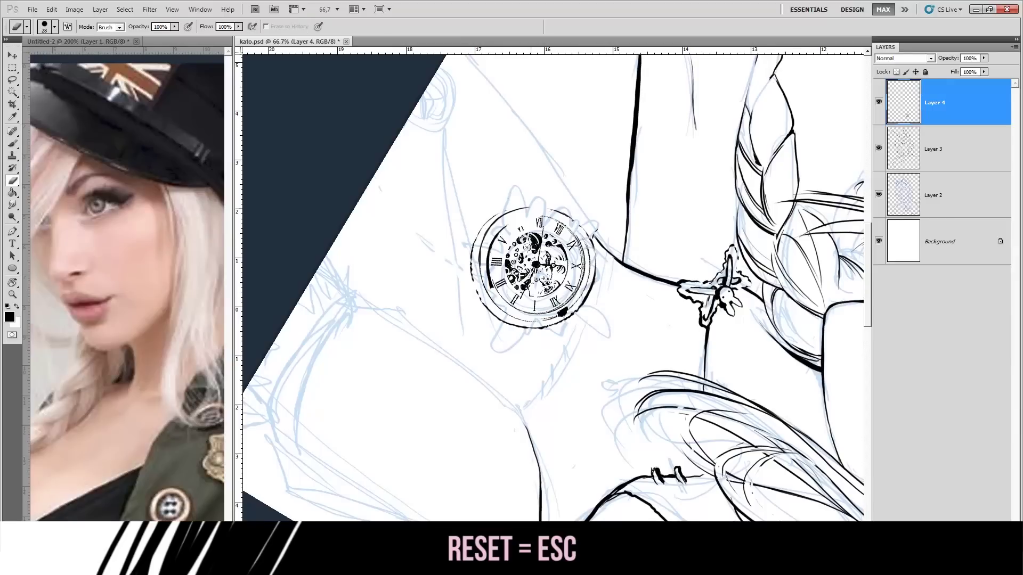
Trace the watch's upper-left rim again and erase stray ink on the lower-right rim.
key("r")
left_click_drag(613, 186, 506, 405)
key("b")
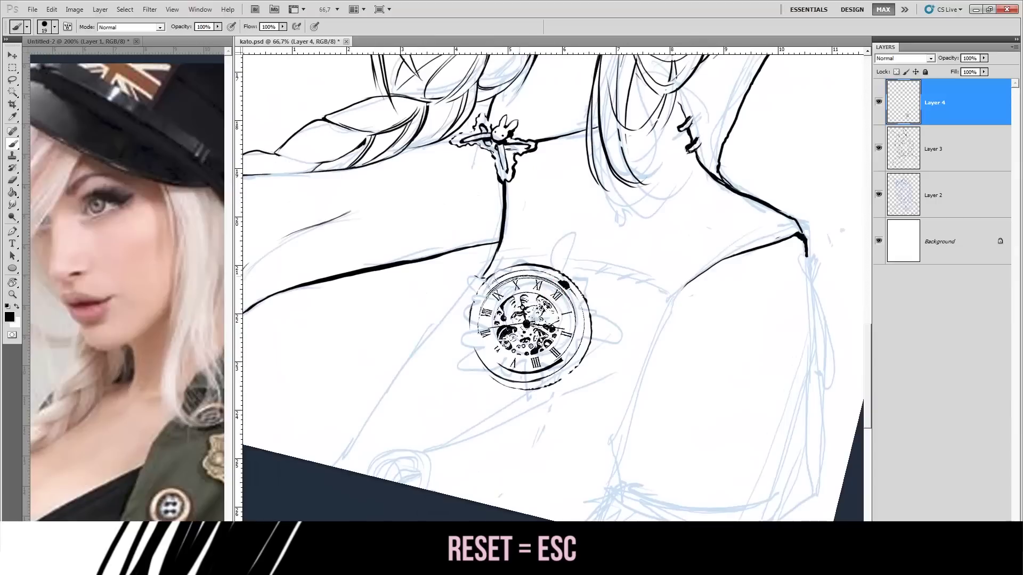
left_click_drag(484, 319, 539, 277)
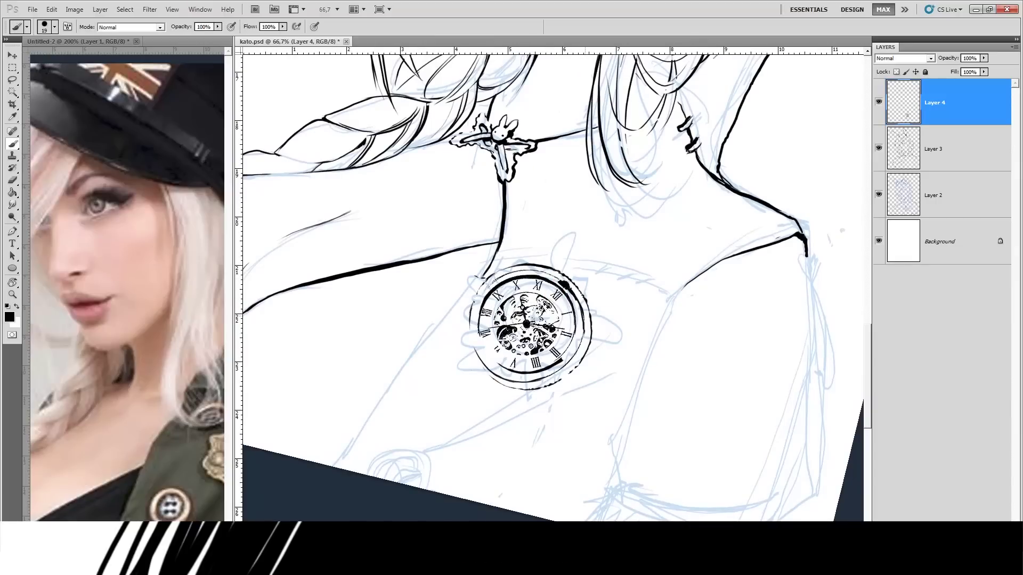
key("e")
mouse_move(587, 346)
left_mouse_down()
mouse_move(581, 363)
mouse_move(476, 353)
mouse_move(547, 380)
mouse_move(570, 362)
mouse_move(577, 314)
left_mouse_up()
key("b")
key("e")
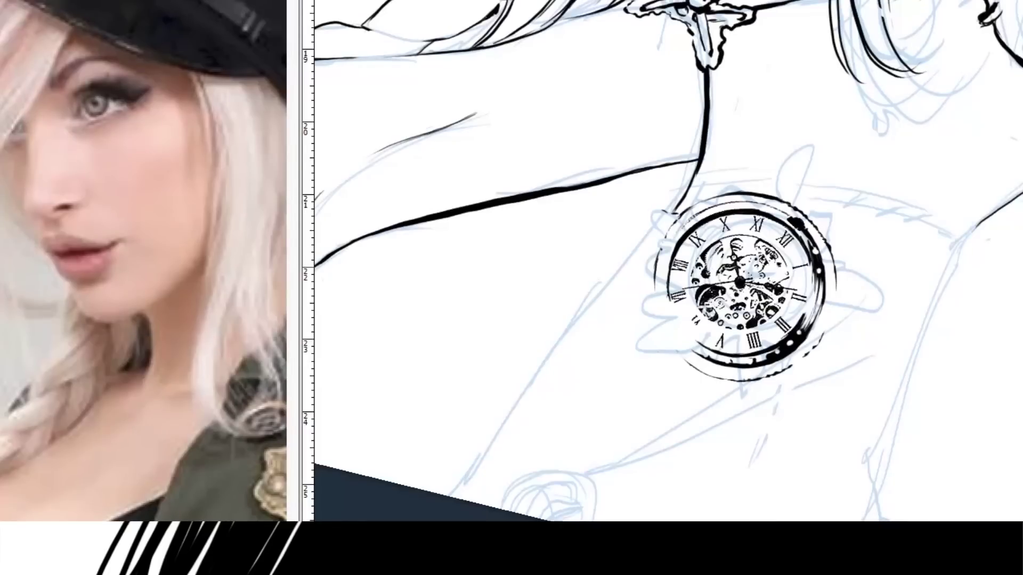
Ink the VII numeral, outer right rim, gear detail, hand dots, and small speckles beside the watch.
left_click_drag(688, 321, 698, 336)
left_click_drag(835, 284, 811, 353)
scroll(771, 232, "up", 2)
left_click_drag(682, 333, 700, 348)
mouse_move(724, 266)
left_mouse_down()
mouse_move(742, 274)
mouse_move(762, 258)
left_mouse_up()
left_click_drag(656, 269, 663, 289)
left_click_drag(623, 208, 656, 244)
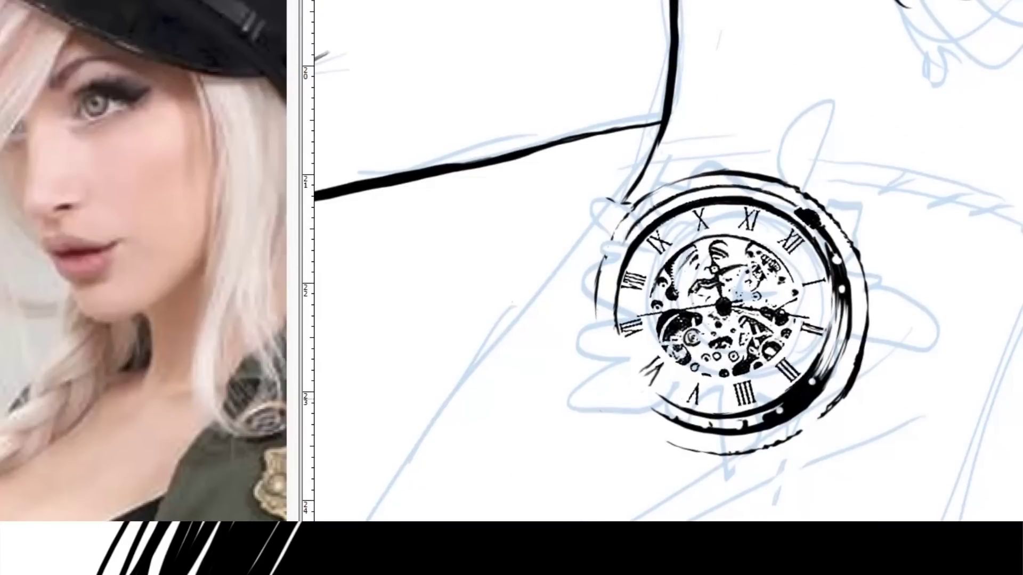
left_click_drag(634, 389, 637, 396)
left_click(615, 358)
scroll(792, 247, "down", 3)
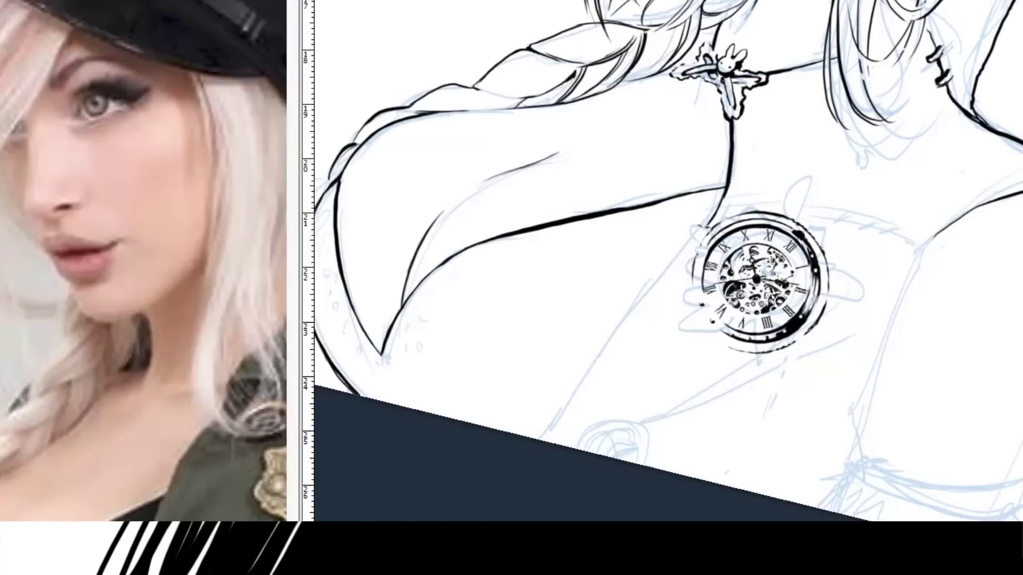
key("minus")
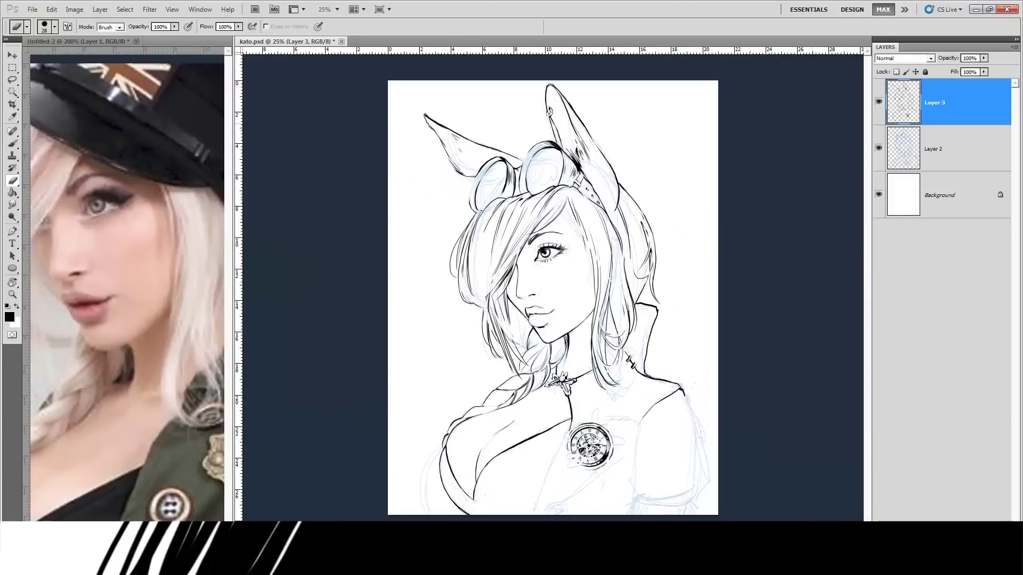
Zoom in and ink the coat's front edge from the neck down to the watch.
key("ctrl+plus")
key("ctrl+plus")
mouse_move(492, 255)
left_mouse_down()
mouse_move(486, 282)
mouse_move(459, 278)
mouse_move(434, 376)
mouse_move(420, 379)
mouse_move(469, 394)
mouse_move(401, 467)
mouse_move(379, 470)
mouse_move(422, 485)
mouse_move(449, 456)
mouse_move(482, 468)
mouse_move(453, 457)
left_mouse_up()
key("e")
key("b")
key("e")
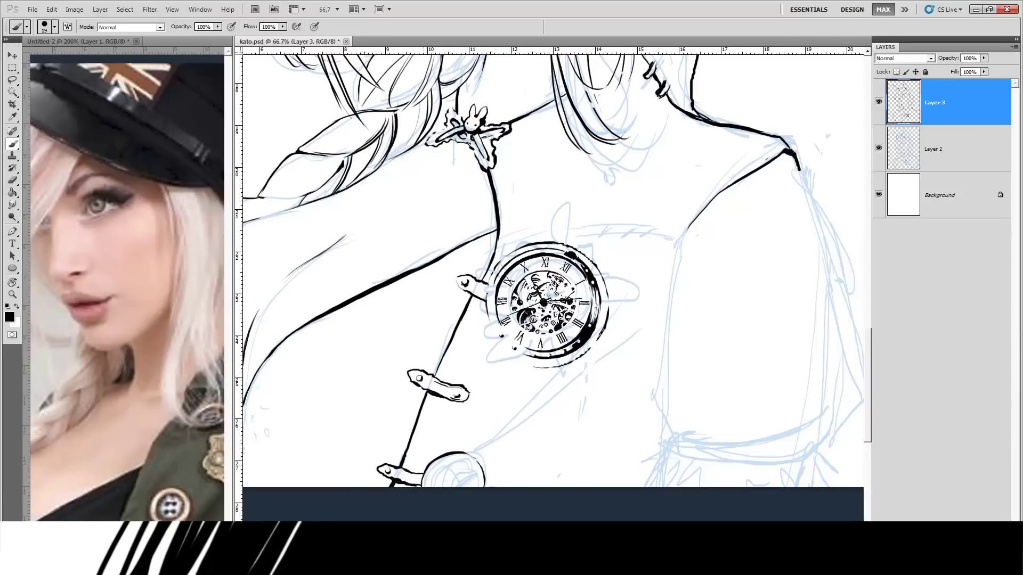